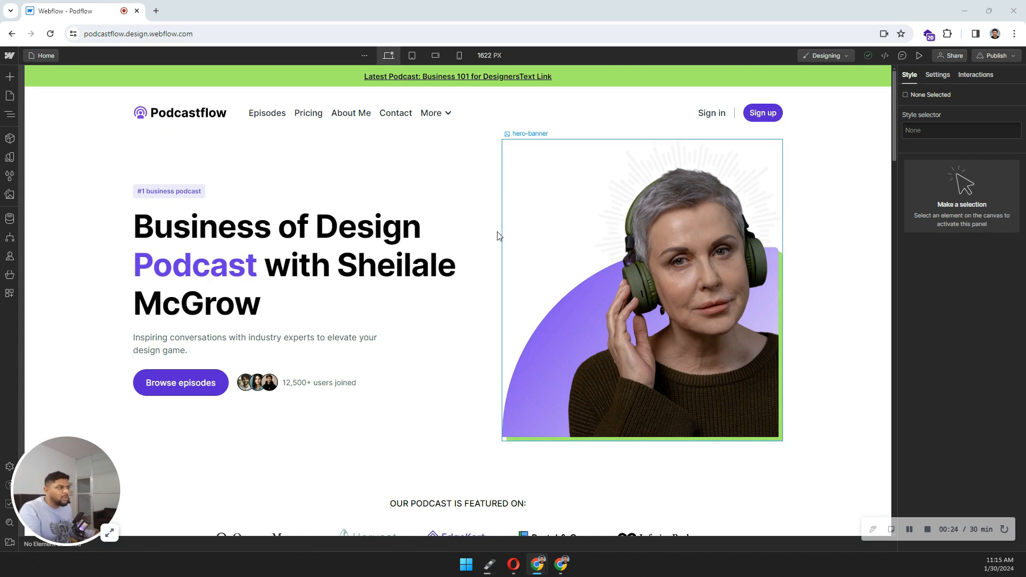
Step: Select the Header component instance on the canvas to show its Properties panel
left_click(89, 116)
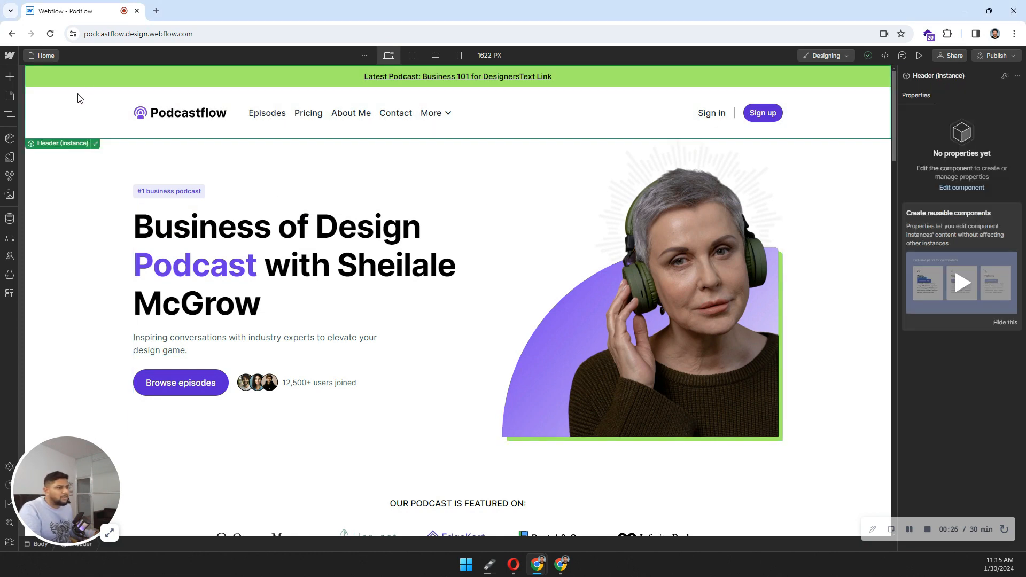
Step: Expand Main in the Navigator and select the first section and hero heading
left_click(11, 118)
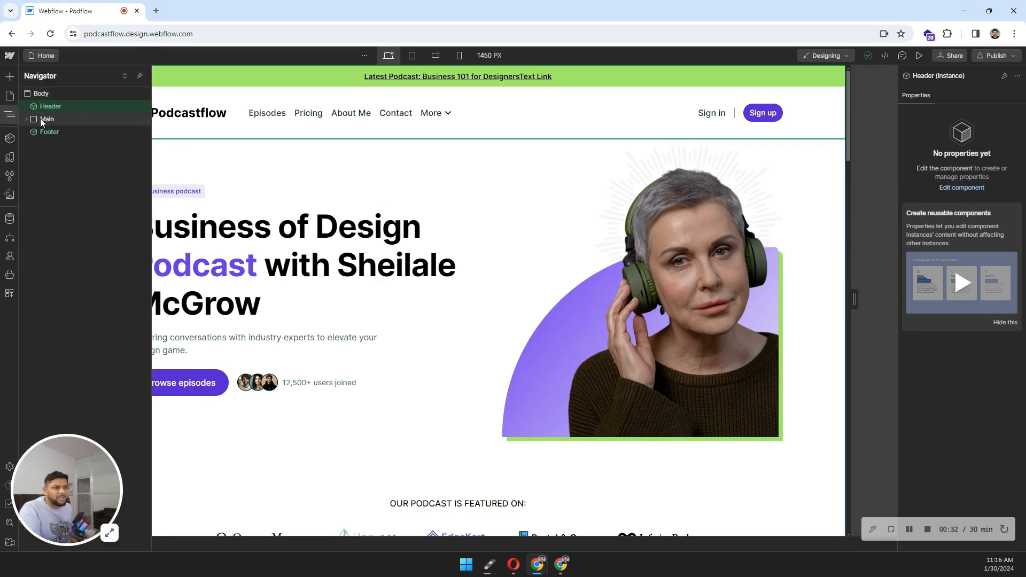
left_click(27, 119)
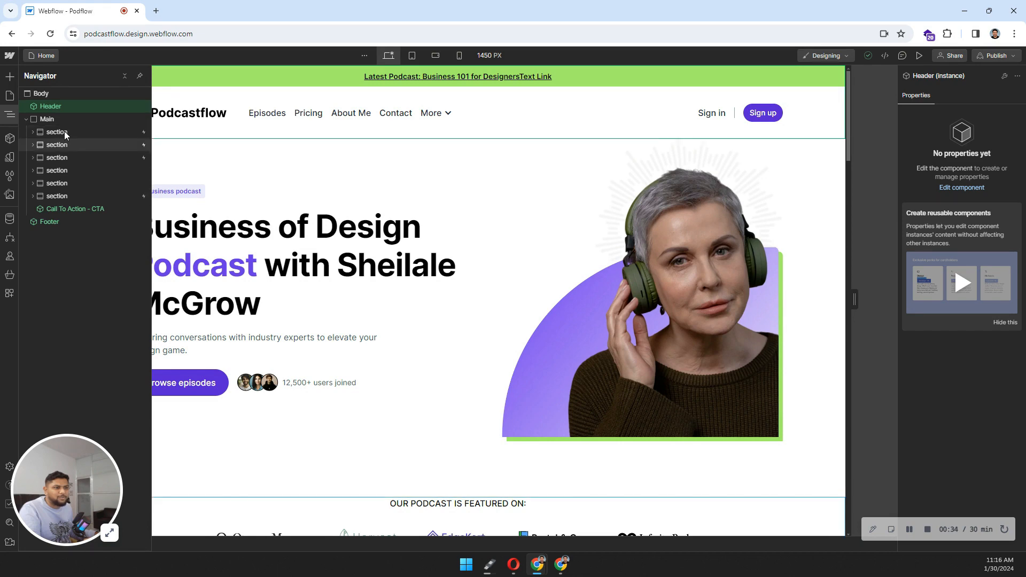
left_click(64, 132)
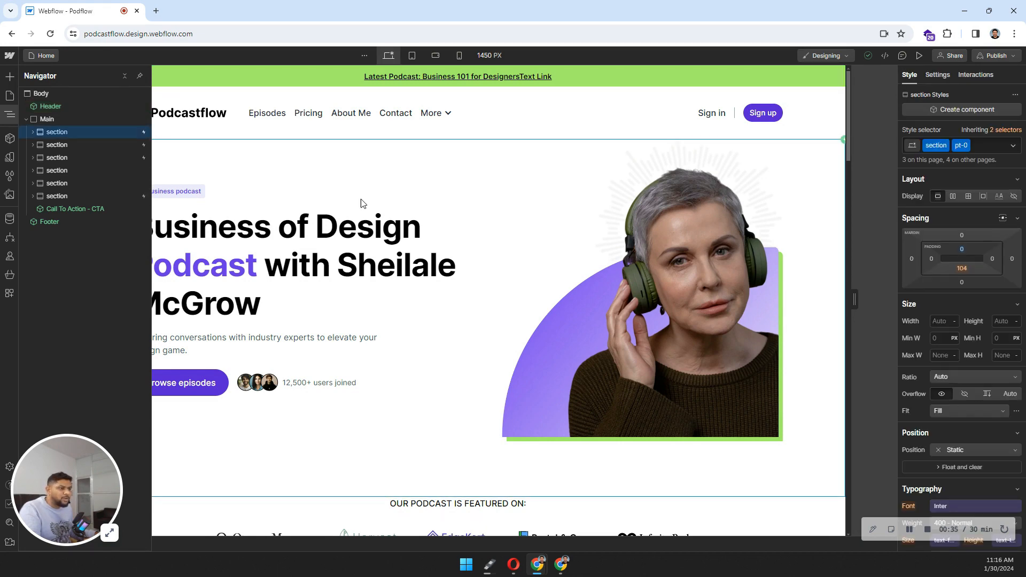
left_click(430, 219)
scroll(433, 220, "down", 3)
scroll(432, 220, "down", 10)
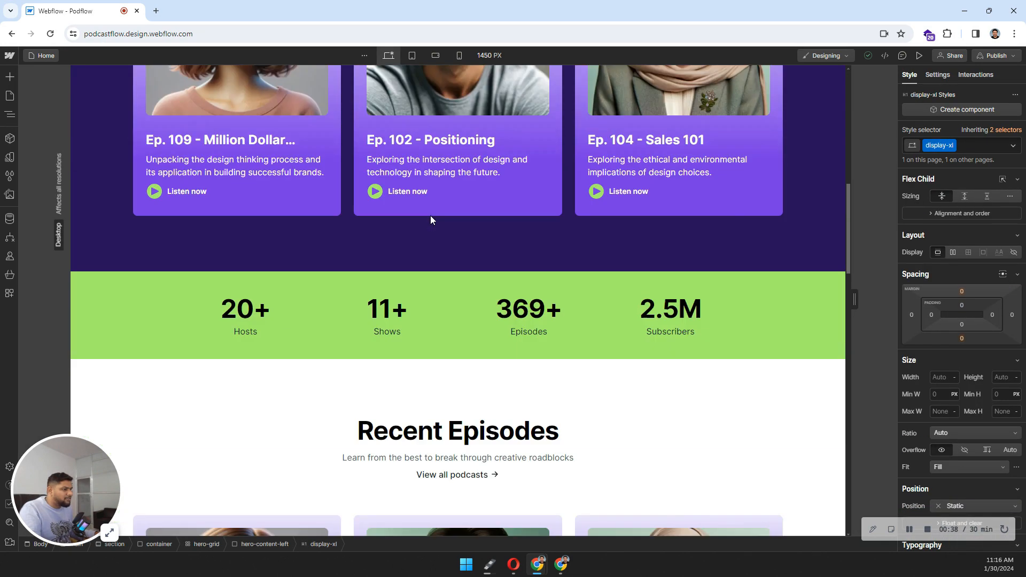
scroll(431, 220, "up", 4)
scroll(431, 220, "down", 2)
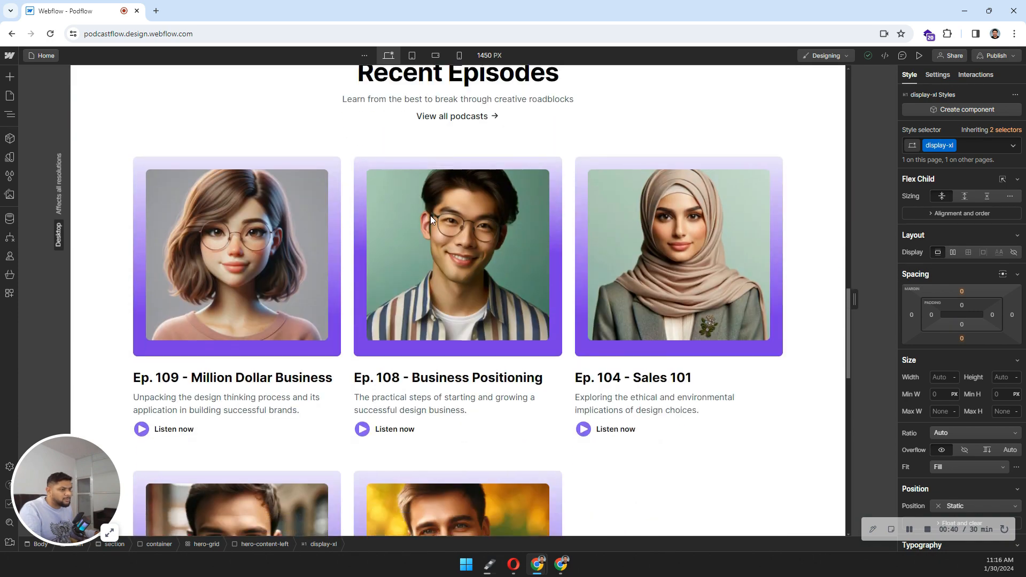
scroll(431, 216, "up", 8)
scroll(431, 216, "down", 1)
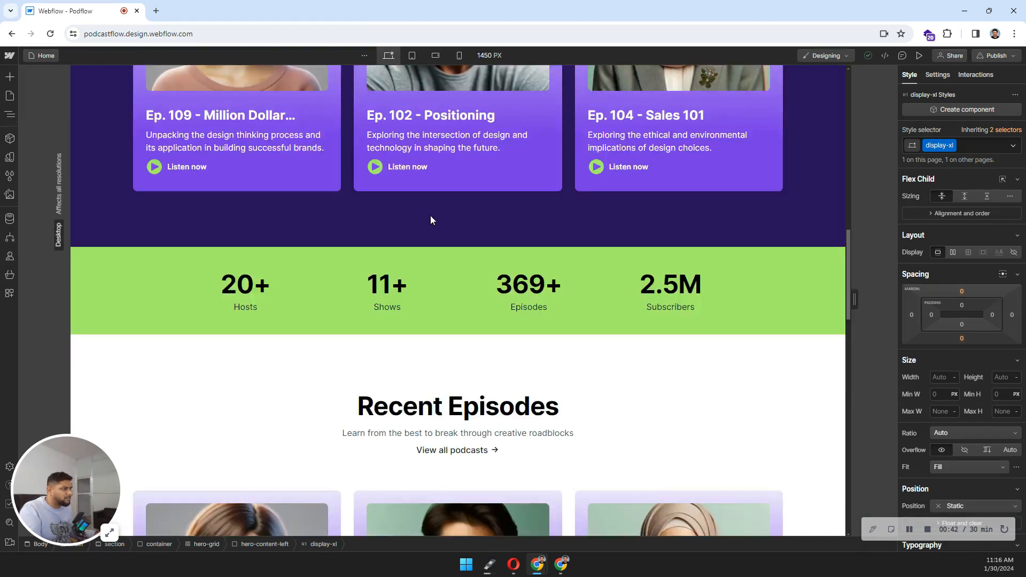
scroll(430, 216, "up", 4)
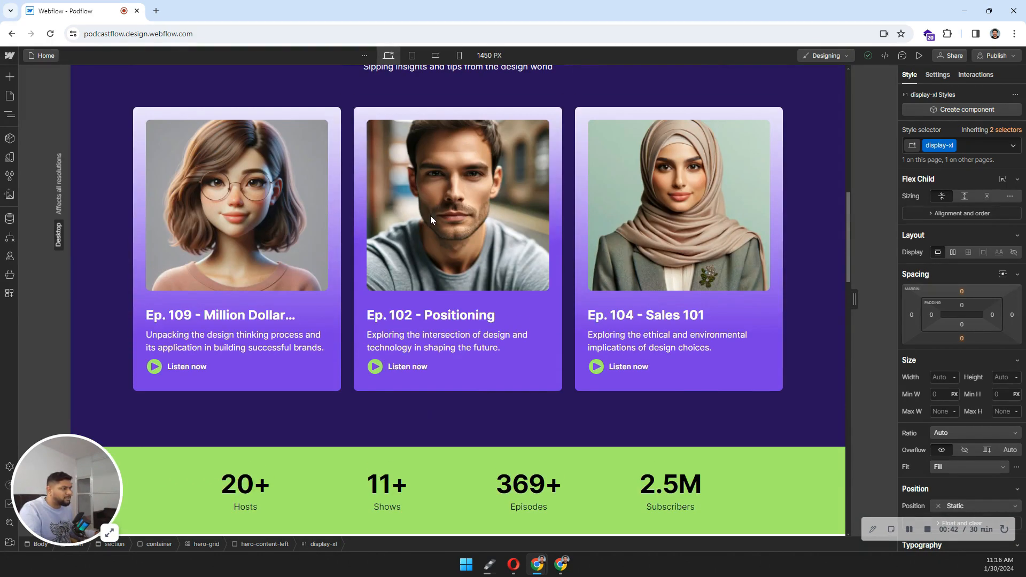
Step: Select the episode-grid holding the episode cards, keeping it chosen after closing the Navigator
left_click(344, 169)
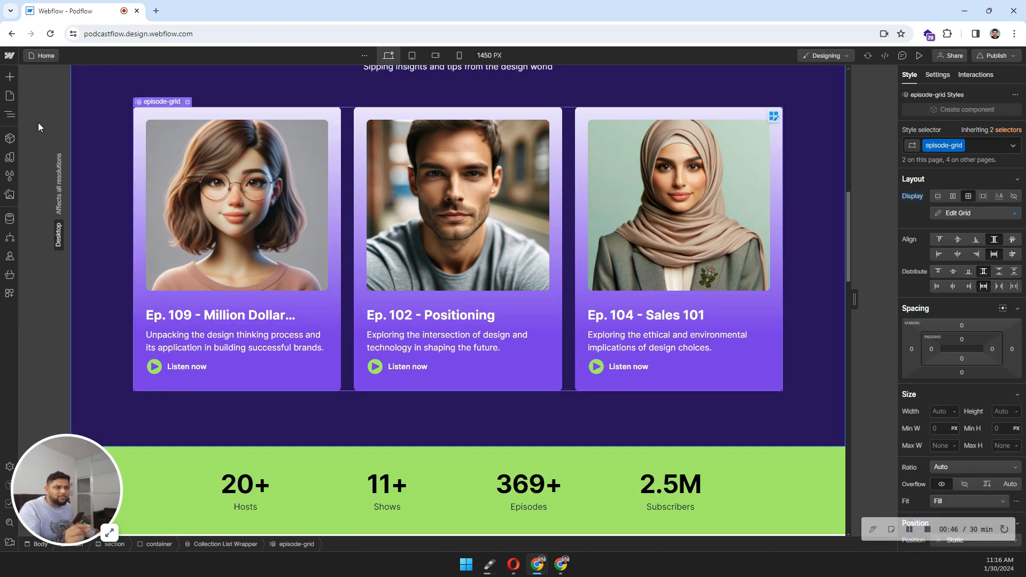
left_click(11, 119)
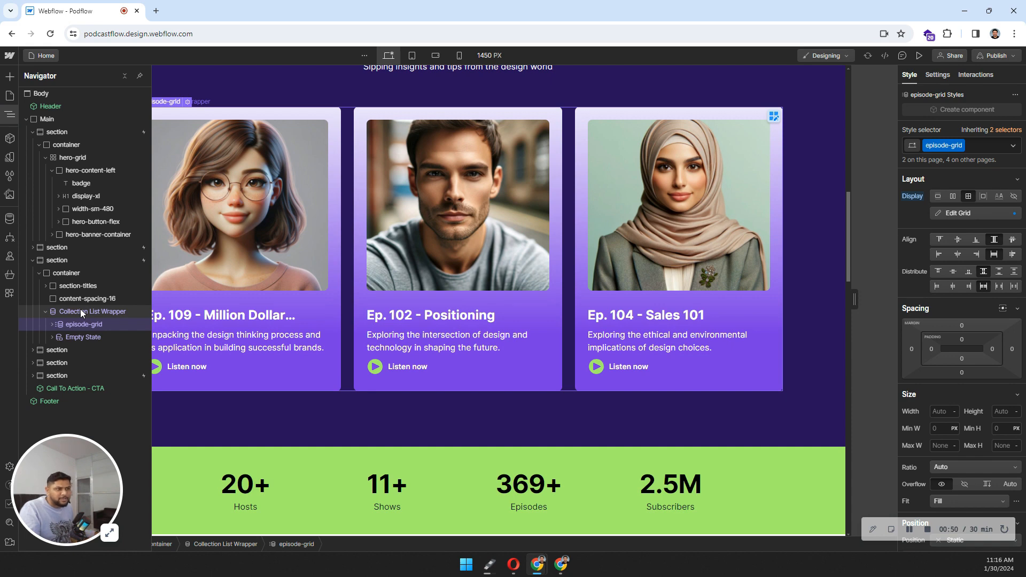
scroll(695, 197, "down", 8)
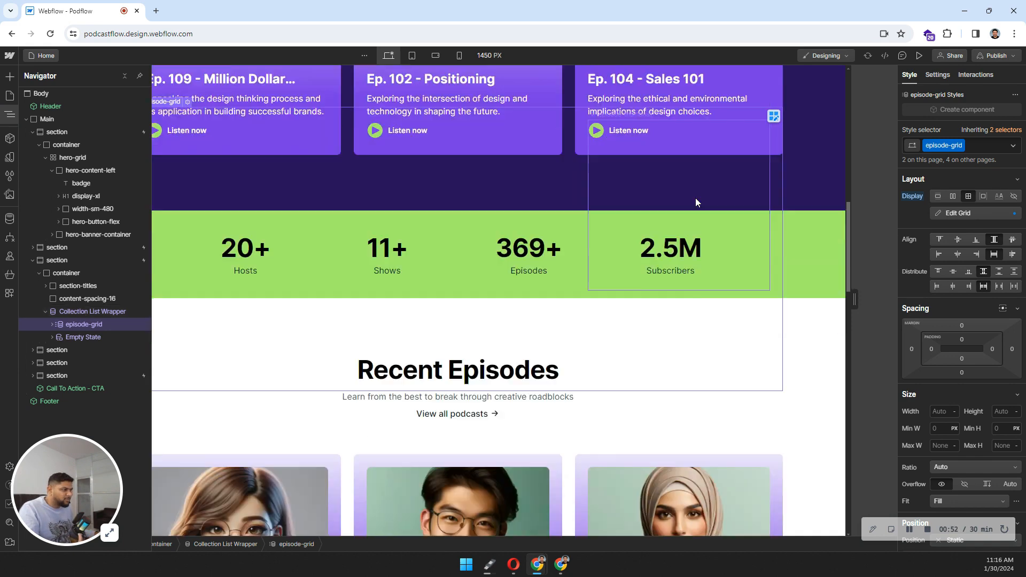
left_click(565, 350)
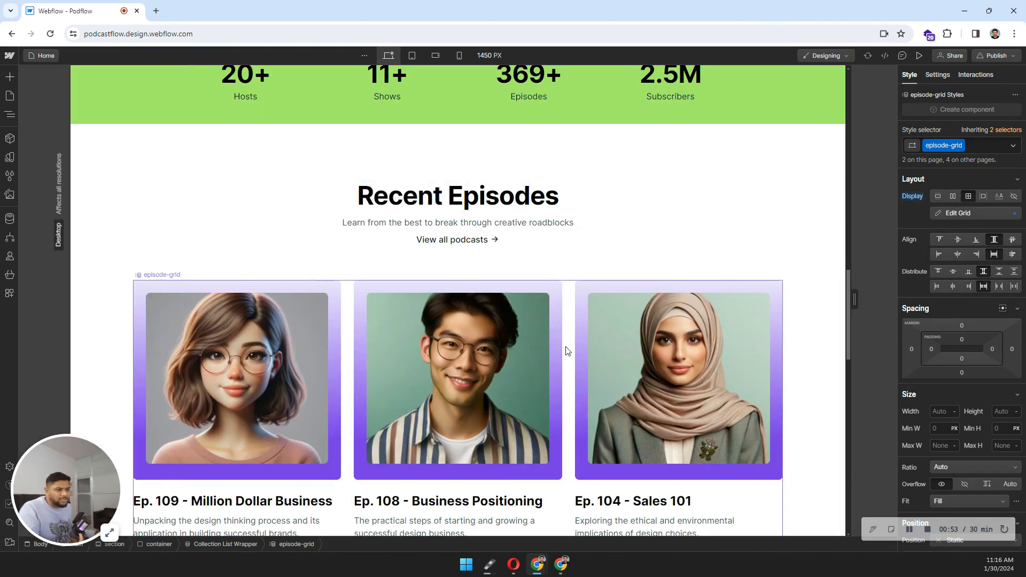
scroll(566, 350, "up", 12)
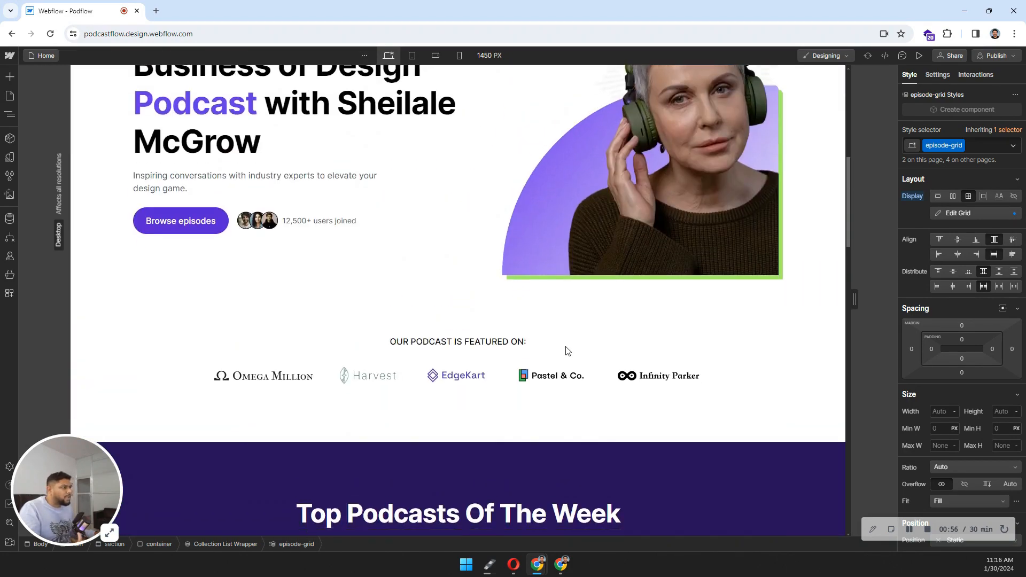
scroll(565, 351, "up", 2)
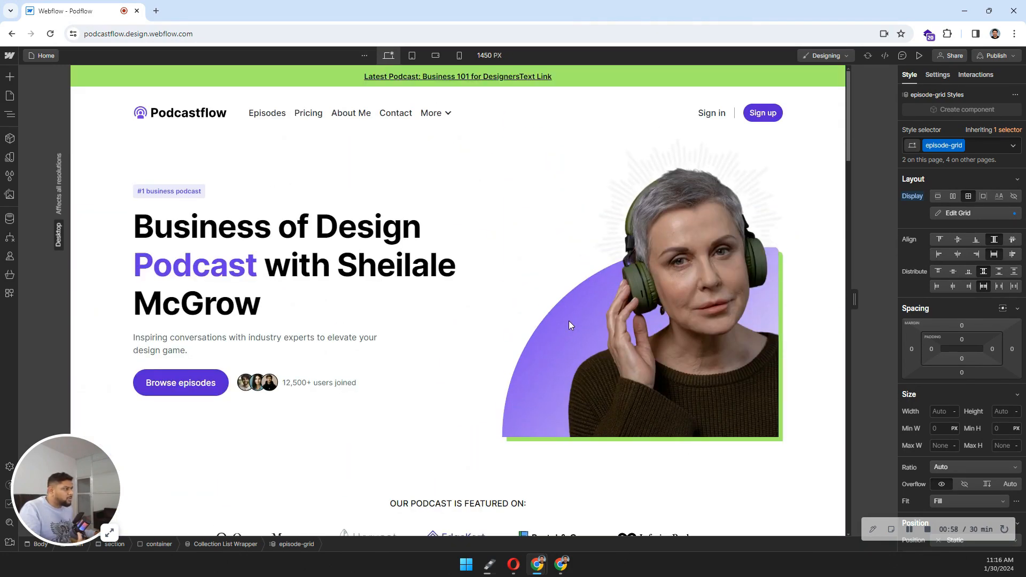
Step: Compare the classes of the hero heading, intro paragraph and purple Podcast span
left_click(324, 257)
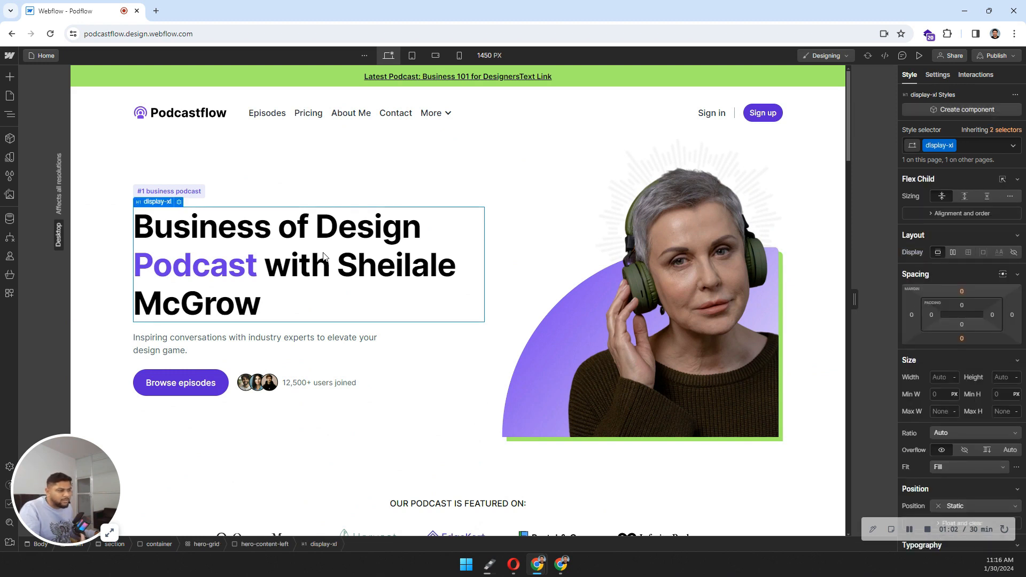
double_click(369, 264)
left_click_drag(338, 262, 356, 244)
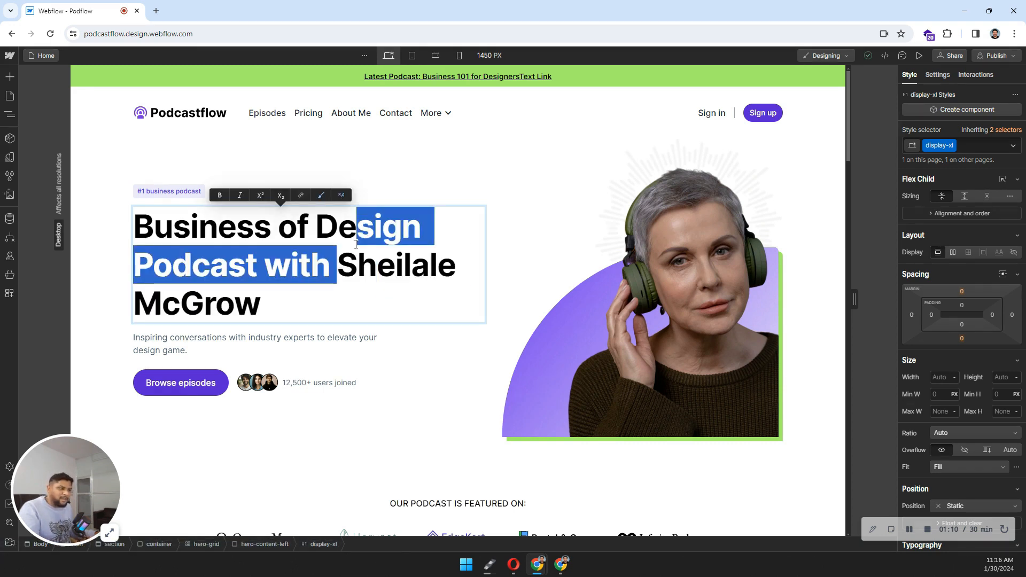
left_click(337, 343)
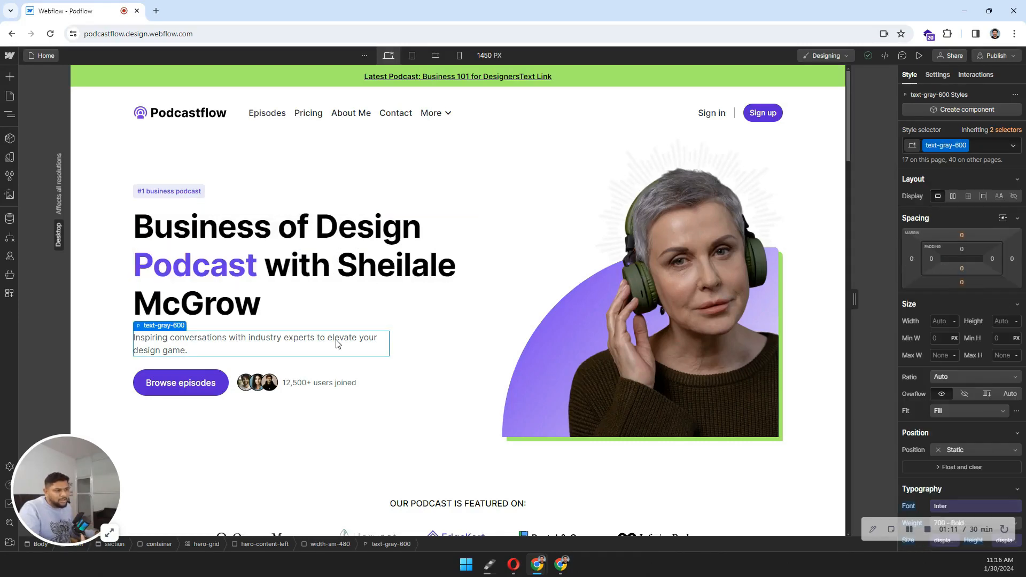
left_click(235, 283)
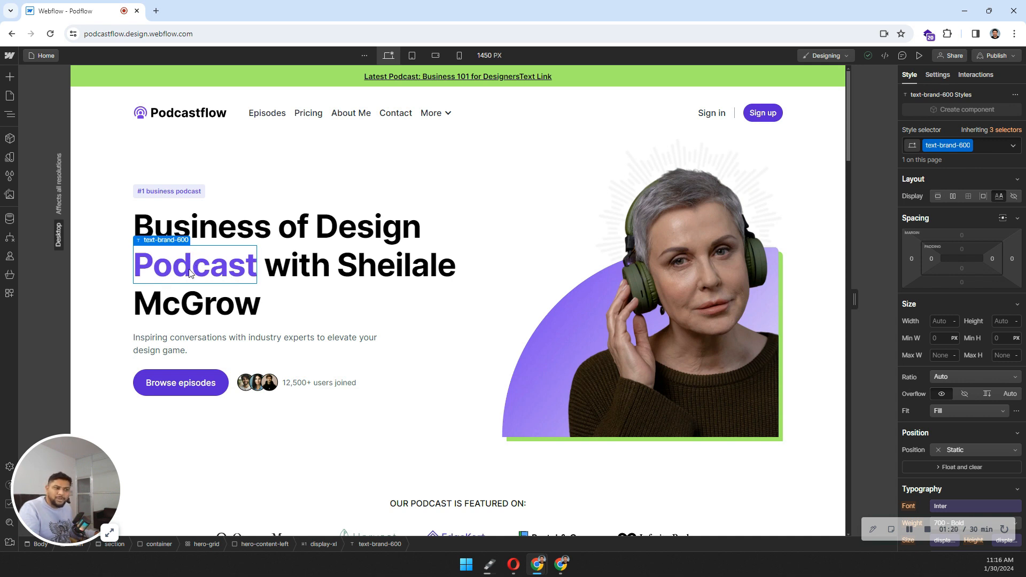
Step: Reselect the heading and Podcast span, then highlight Sheilale in the heading text
left_click(361, 270)
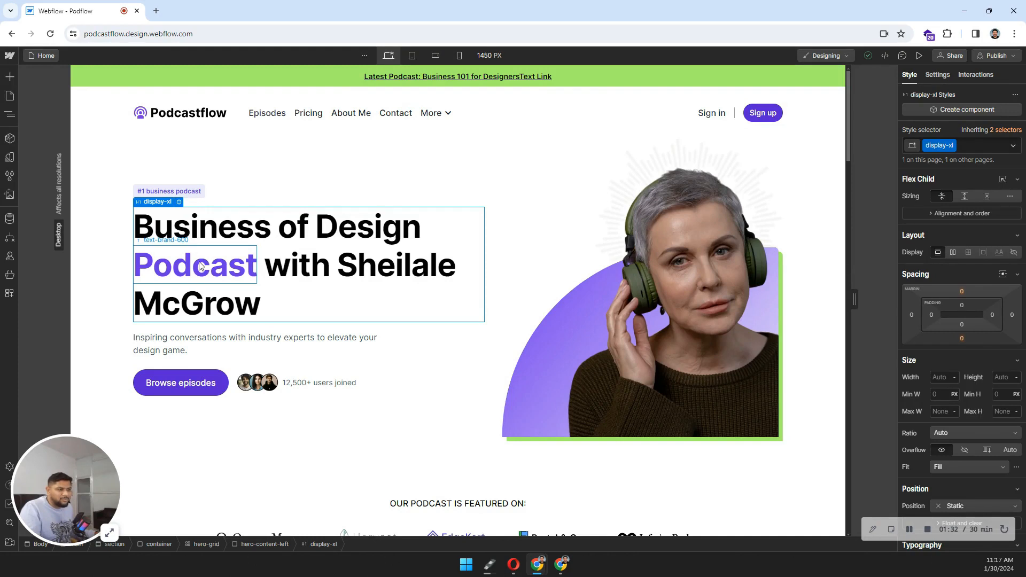
left_click(172, 256)
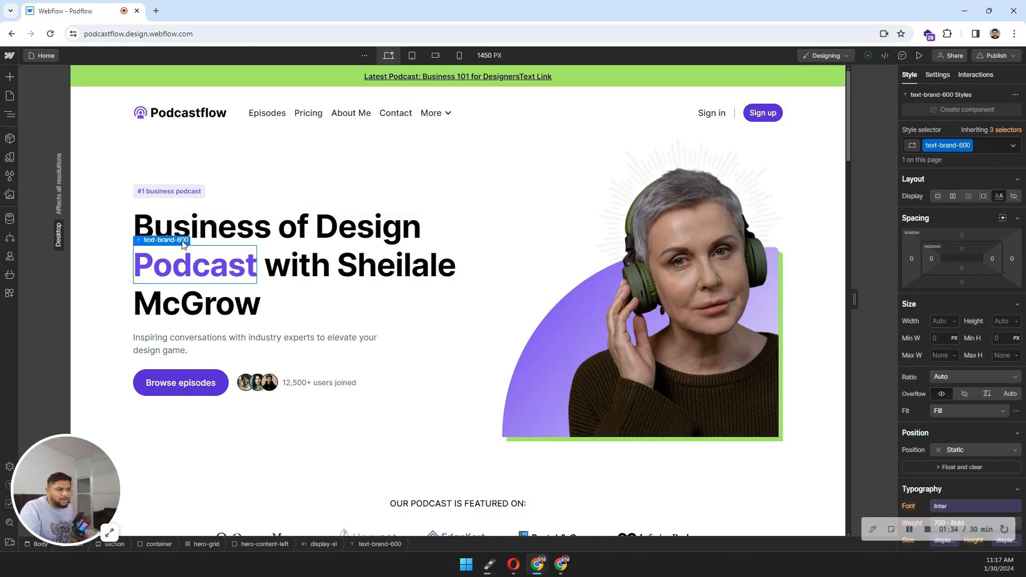
double_click(380, 265)
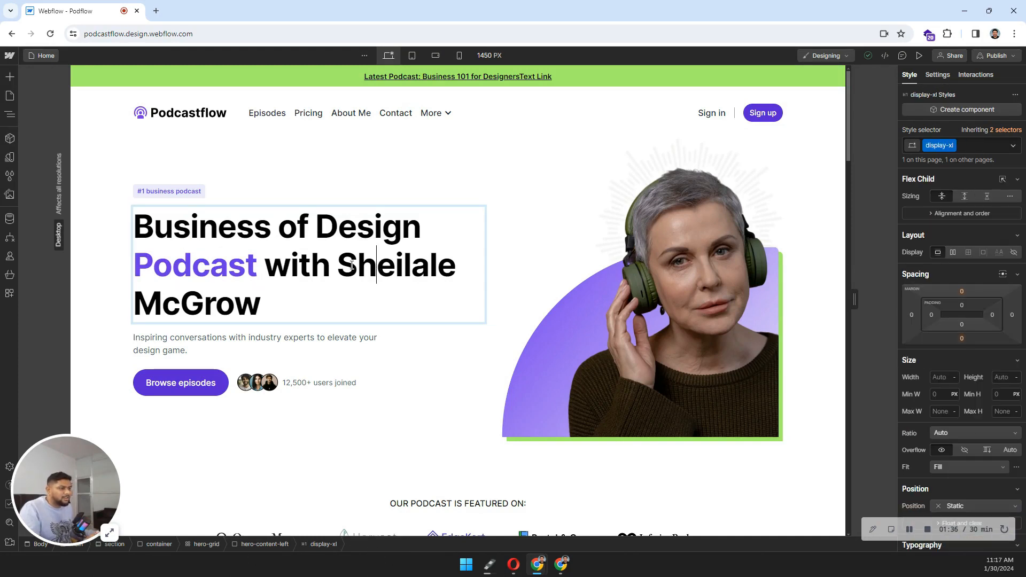
left_click_drag(341, 265, 455, 267)
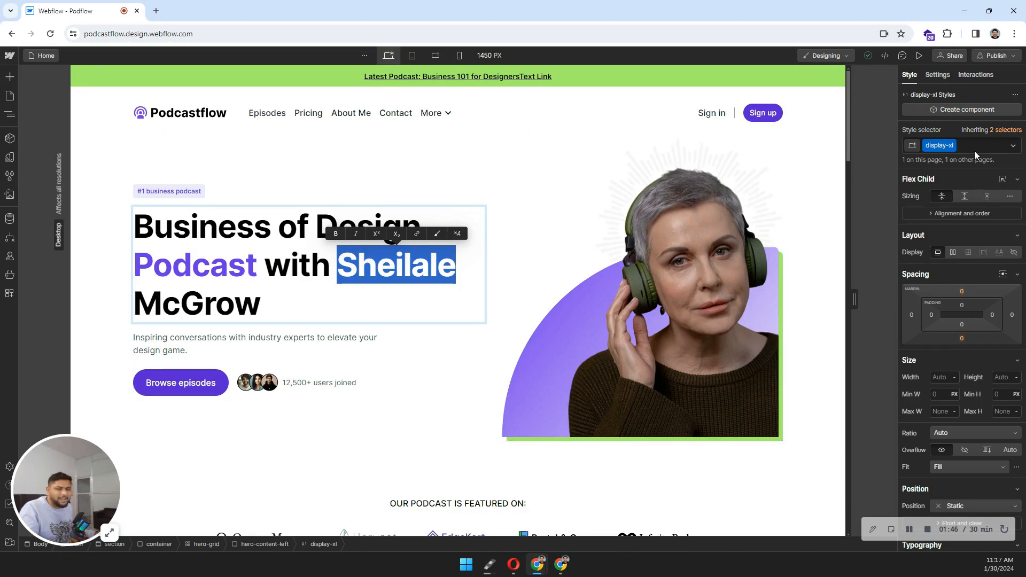
Step: Wrap the word Sheilale in the hero heading in its own text span
left_click(192, 277)
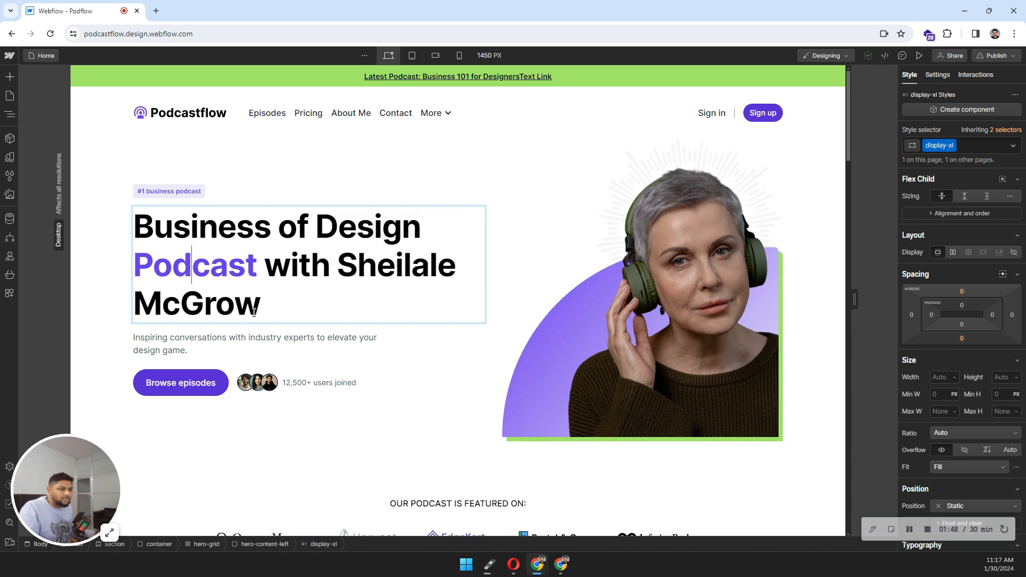
left_click(293, 310)
left_click(354, 377)
left_click(226, 271)
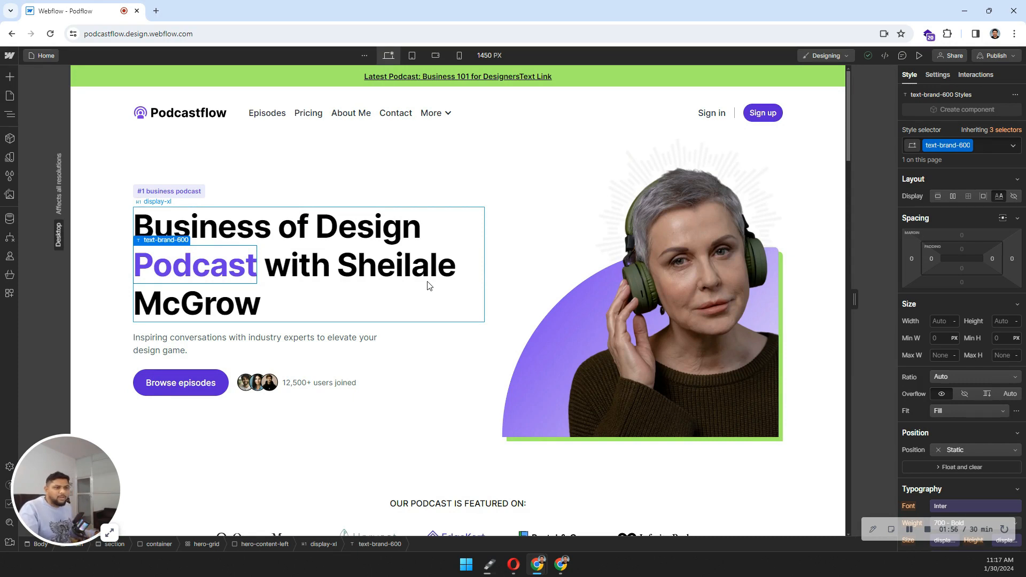
double_click(394, 269)
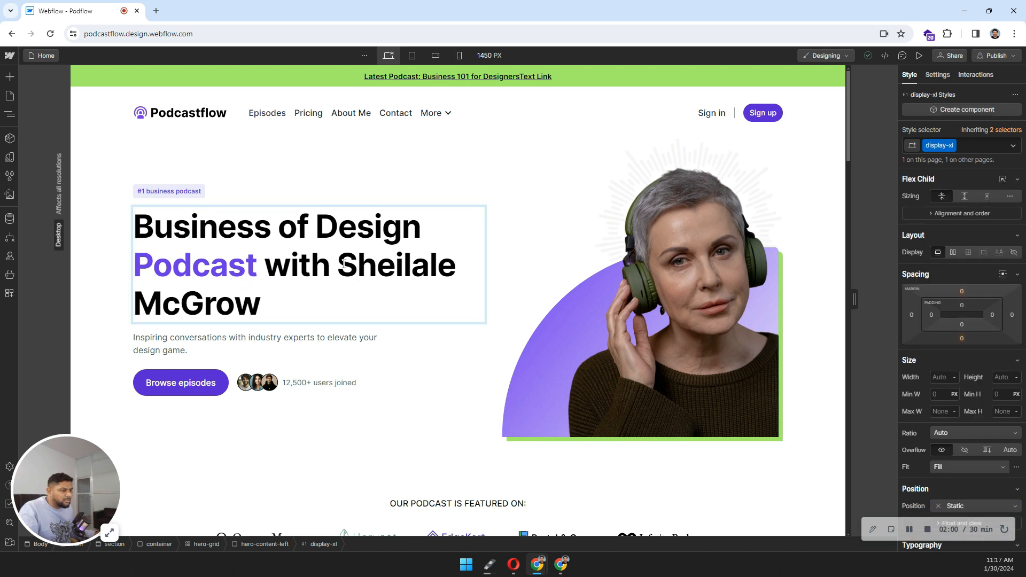
left_click_drag(338, 267, 453, 273)
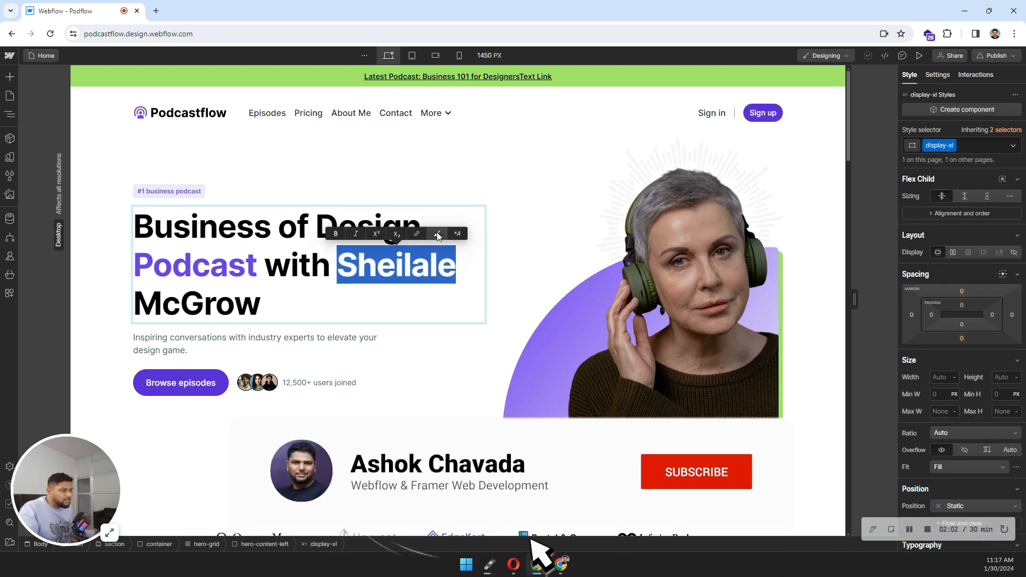
left_click(437, 234)
left_click(389, 355)
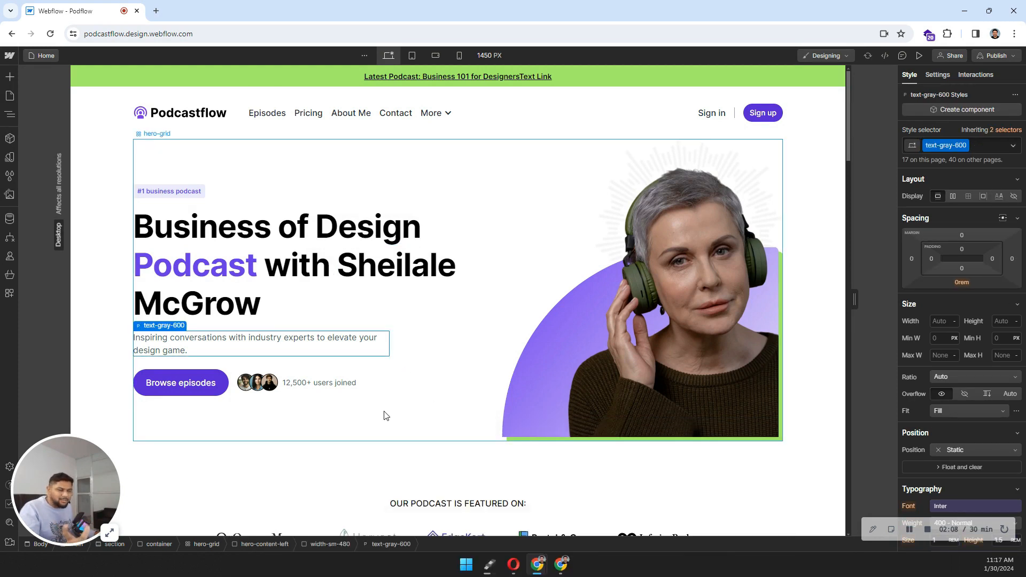
Step: Apply text-brand-600 to the Sheilale span, then undo it so the name stays black
left_click(386, 267)
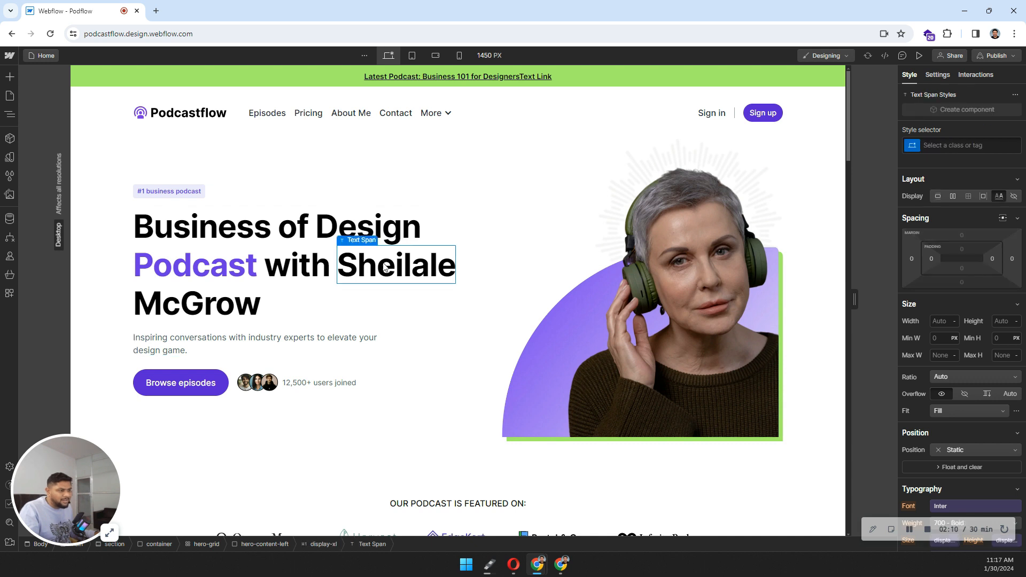
left_click(979, 144)
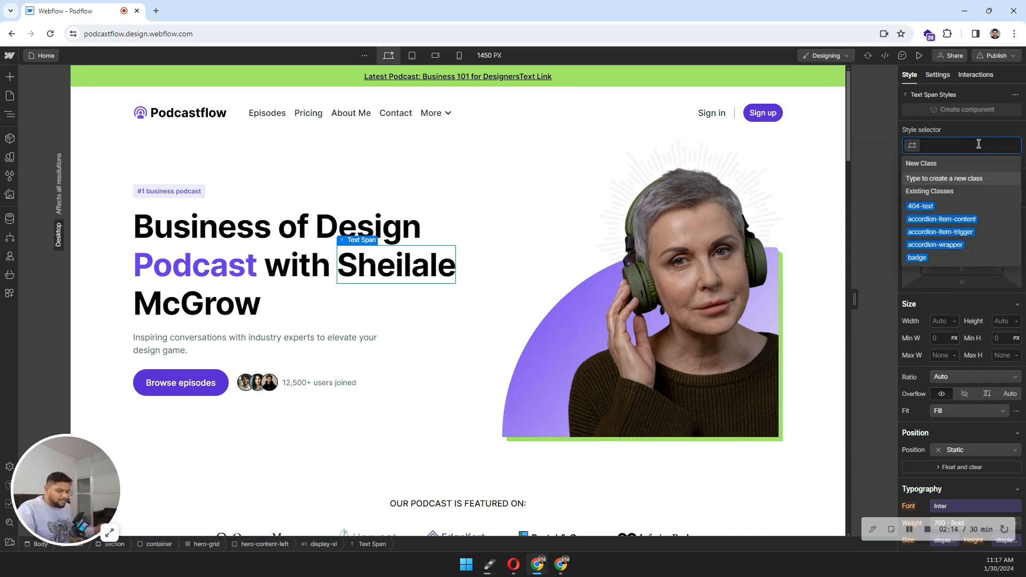
type("brand")
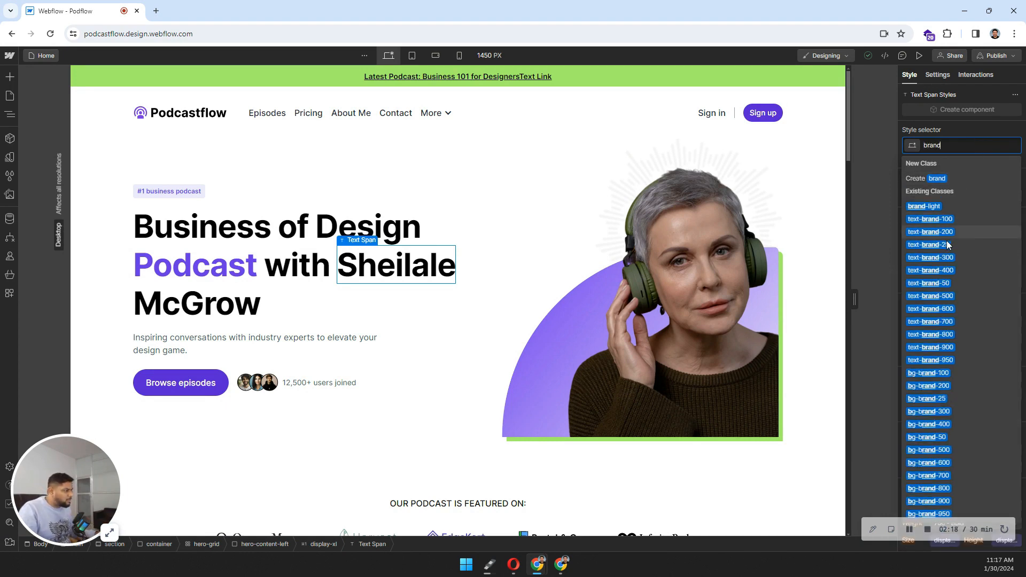
left_click(946, 308)
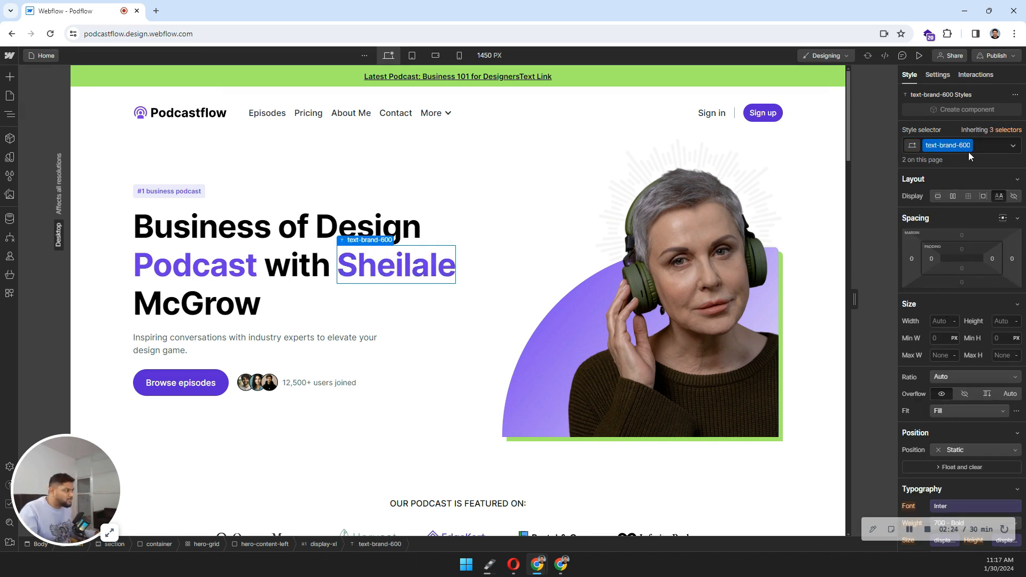
key("ctrl+z")
key("ctrl+z")
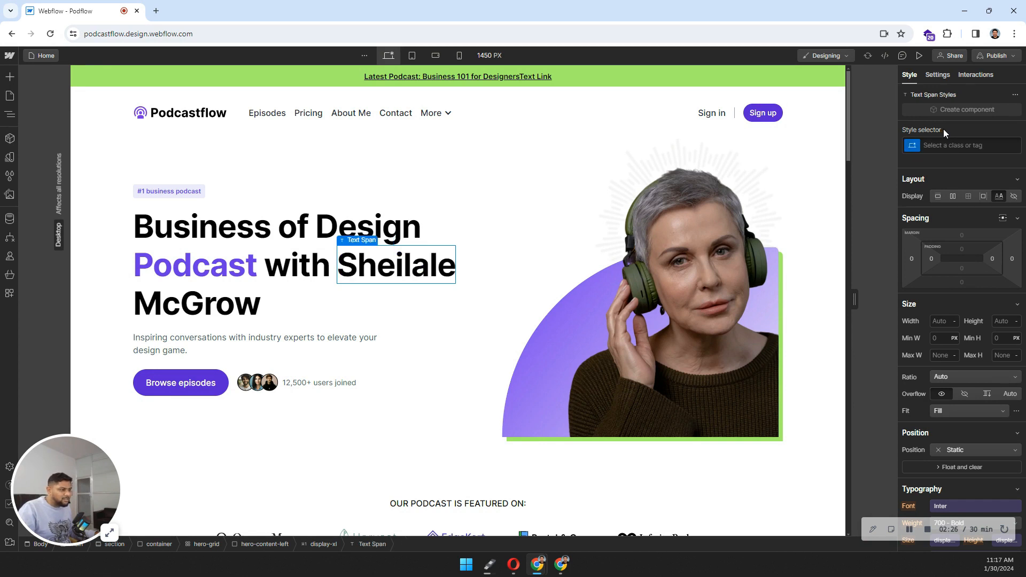
Step: Open the hero photo's Image Settings and browse the Assets panel for a replacement image
left_click(352, 270)
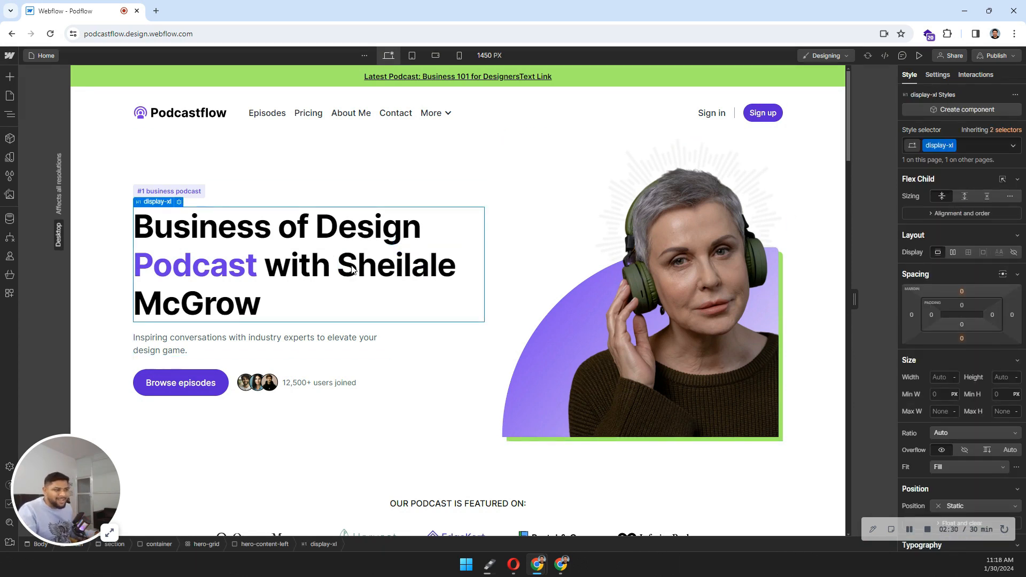
left_click(670, 285)
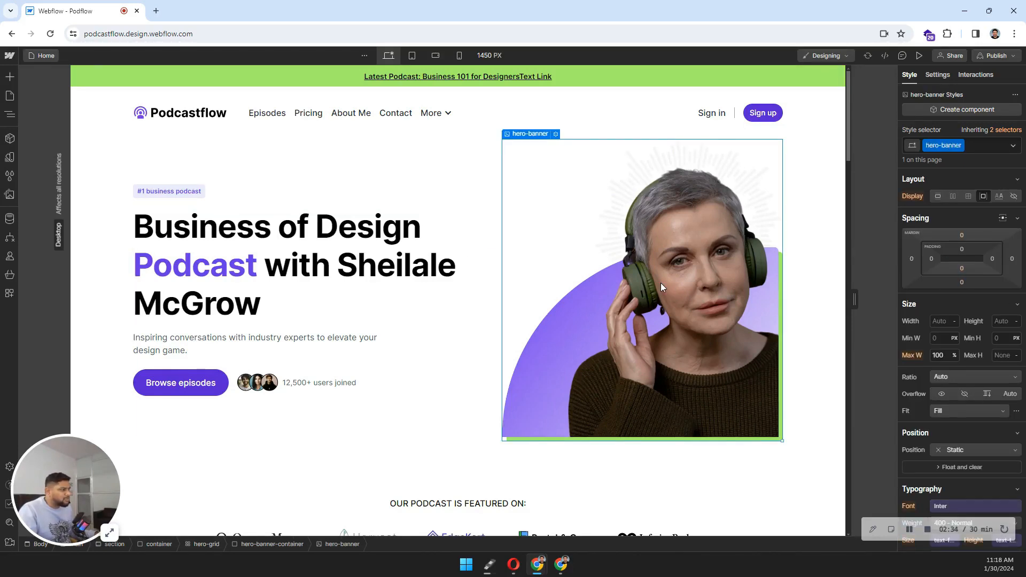
left_click(555, 135)
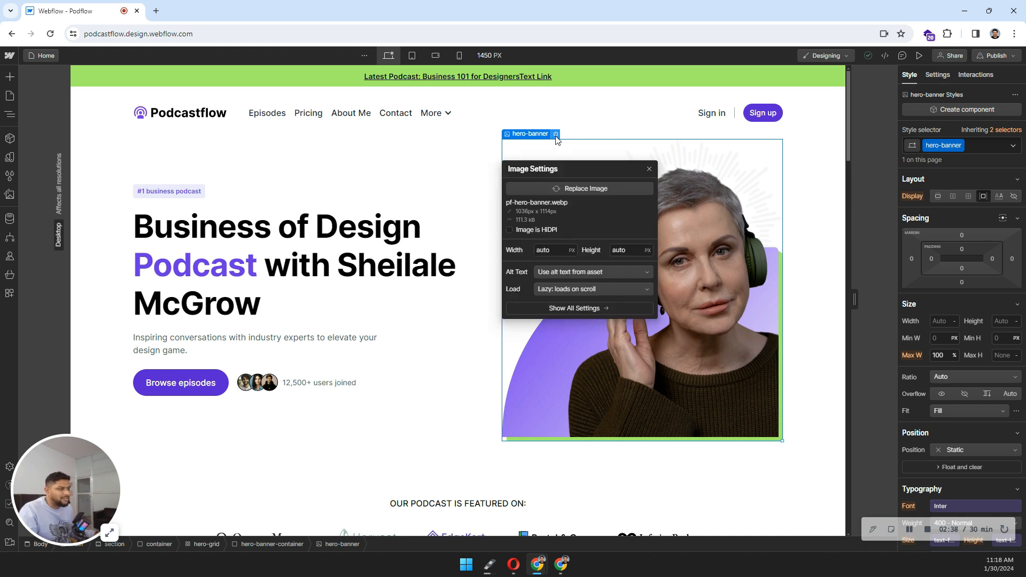
left_click(586, 188)
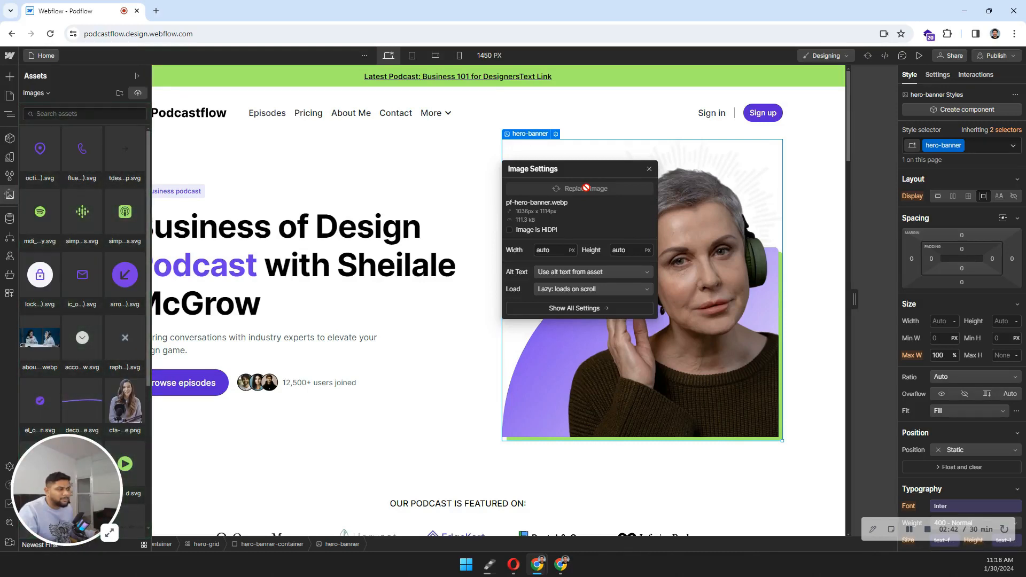
left_click(86, 267)
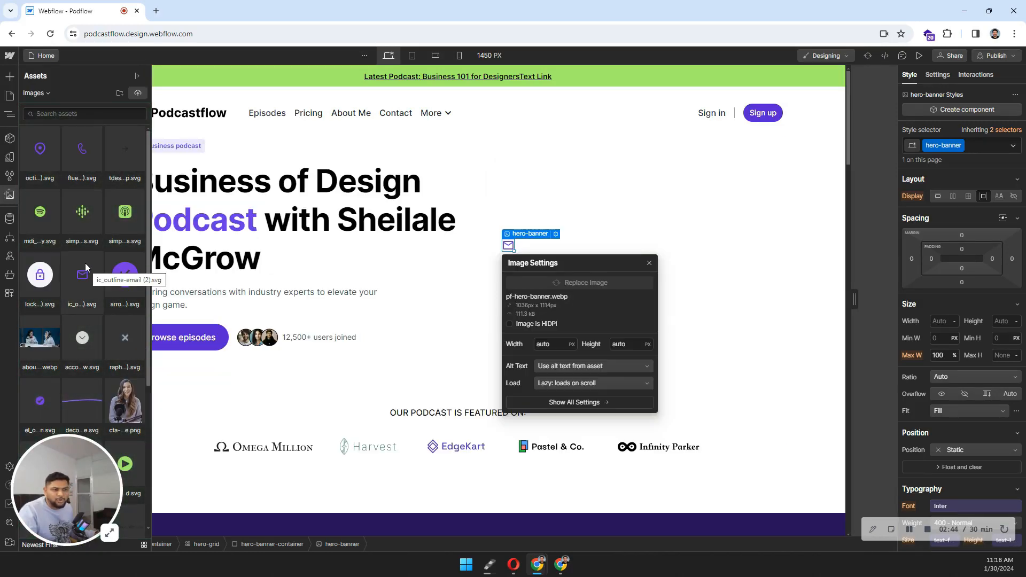
left_click(94, 155)
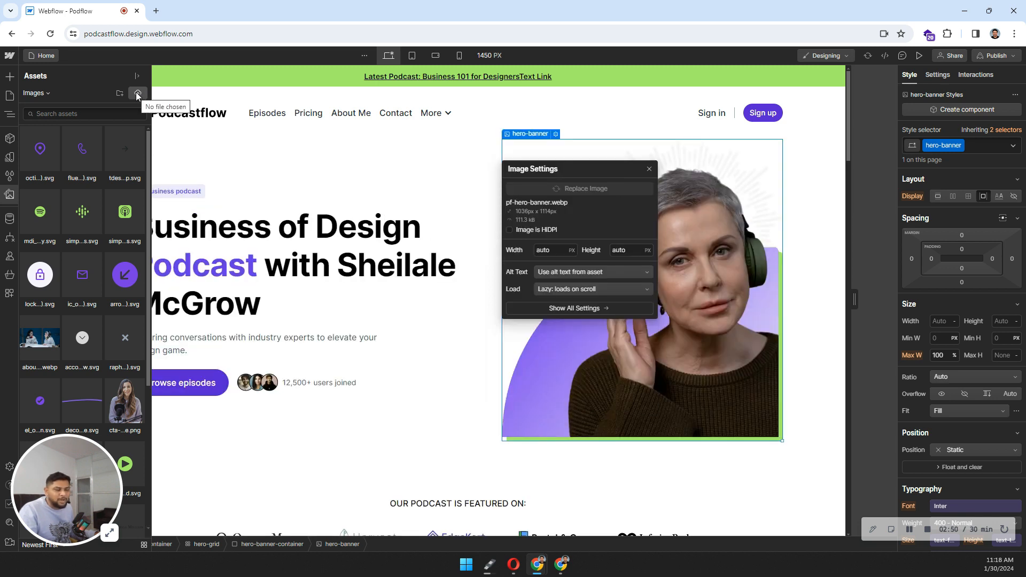
left_click(344, 270)
Step: Select the hero's Browse episodes button and show its Settings tab with the '#' link
scroll(344, 270, "down", 5)
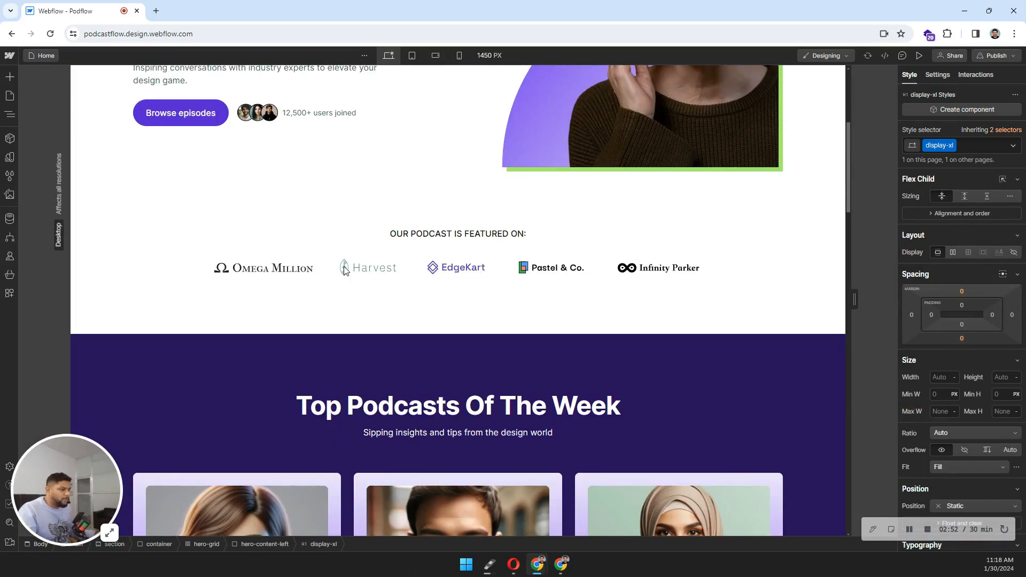
scroll(344, 270, "up", 3)
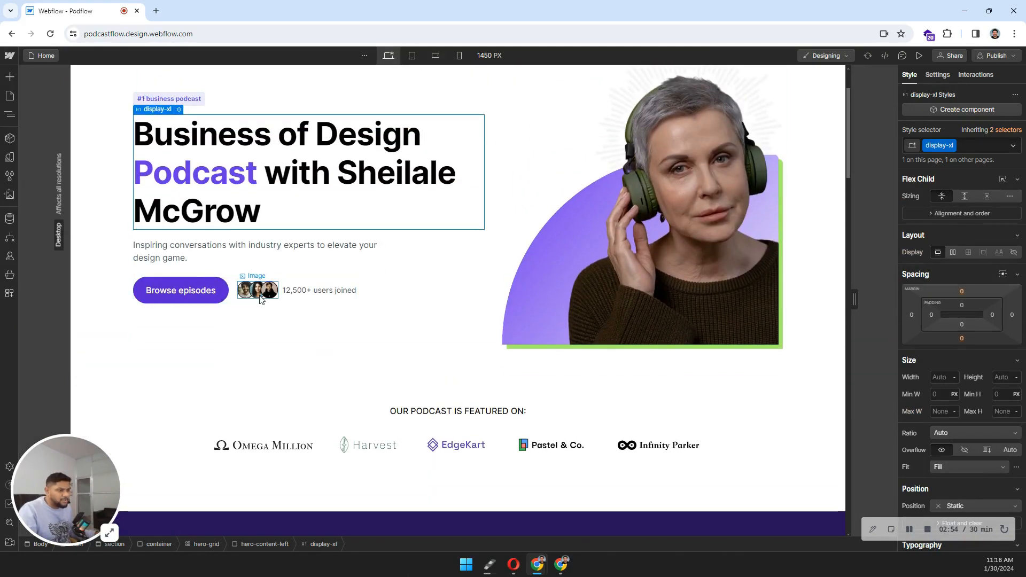
scroll(259, 295, "down", 4)
scroll(259, 295, "up", 6)
scroll(262, 299, "down", 1)
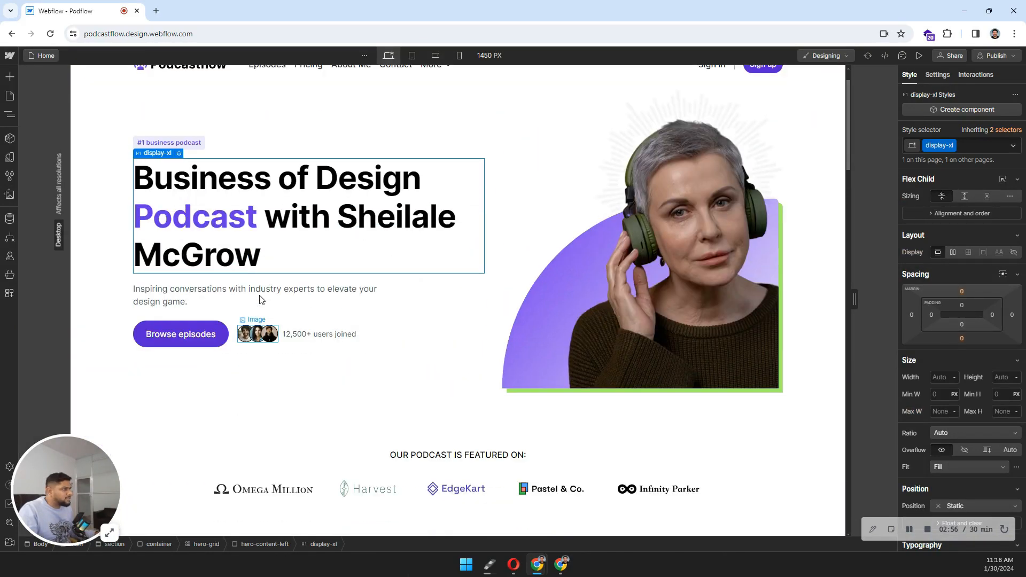
scroll(260, 300, "up", 1)
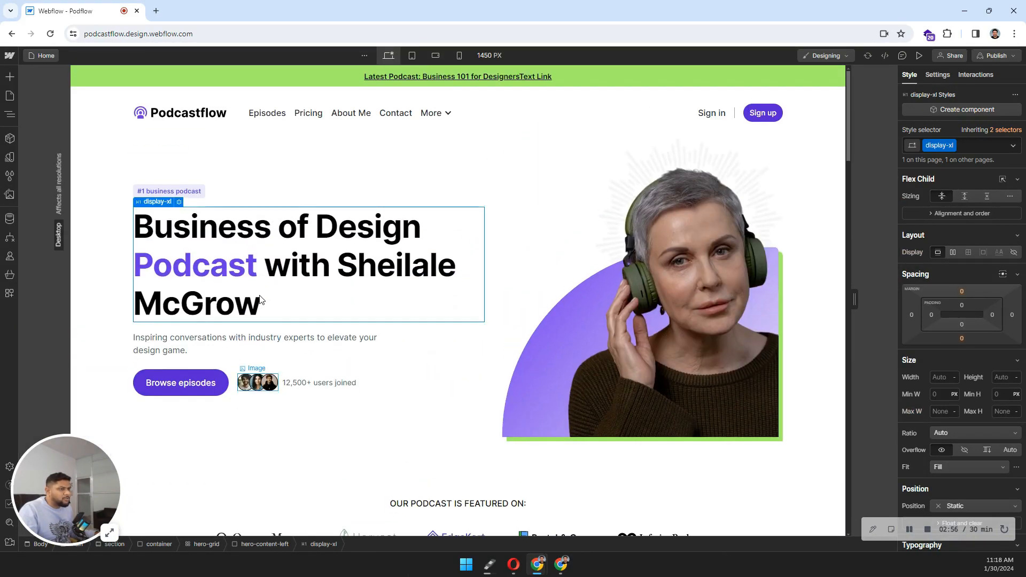
left_click(190, 386)
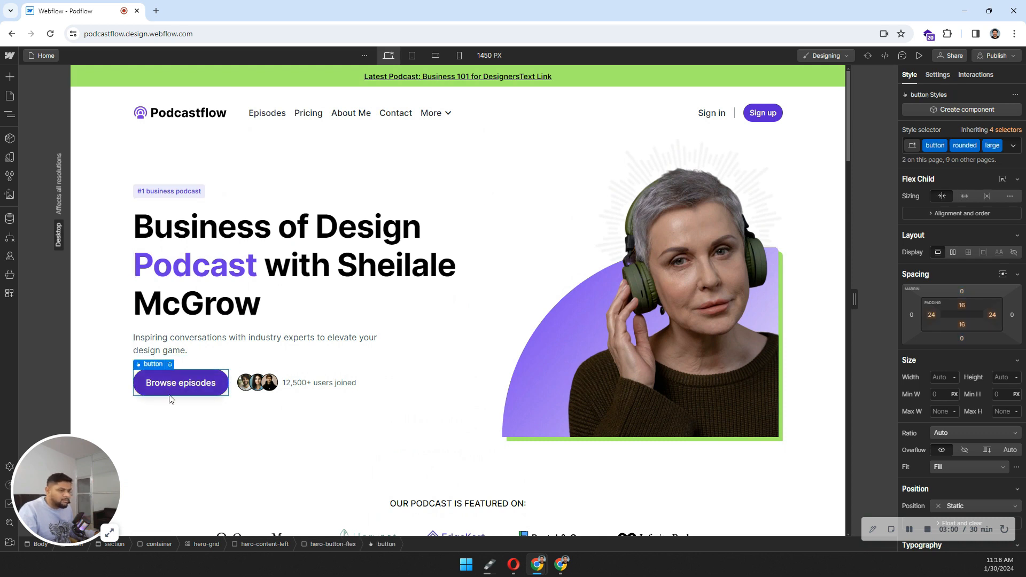
left_click(935, 75)
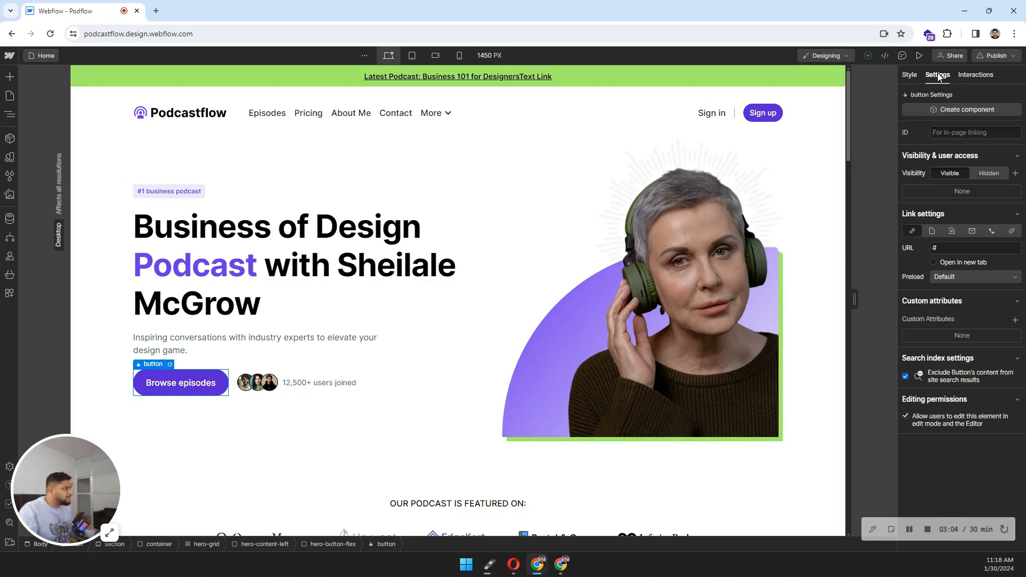
Step: Change the Browse episodes link type to Page and choose Episodes
left_click(942, 247)
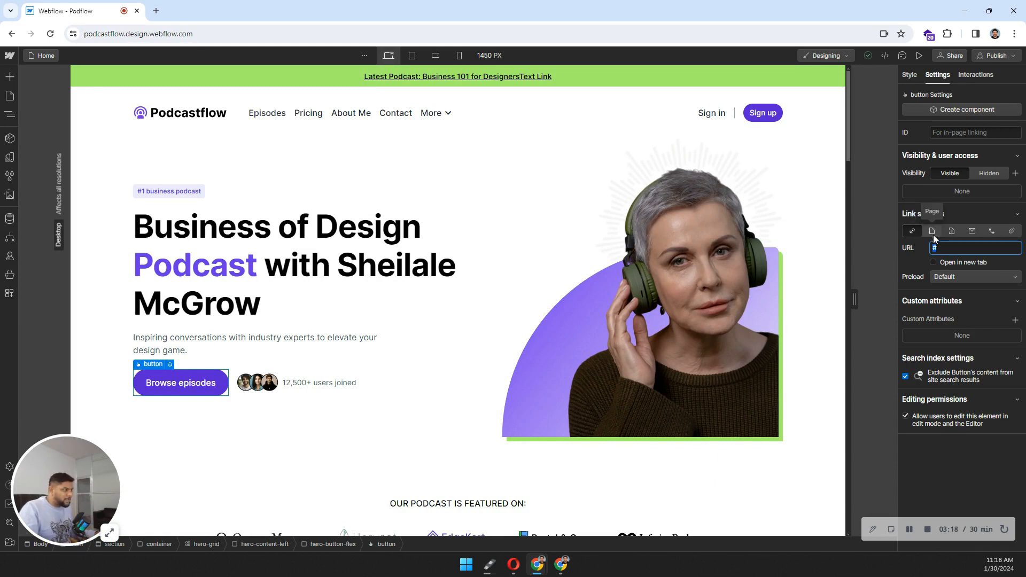
left_click(933, 235)
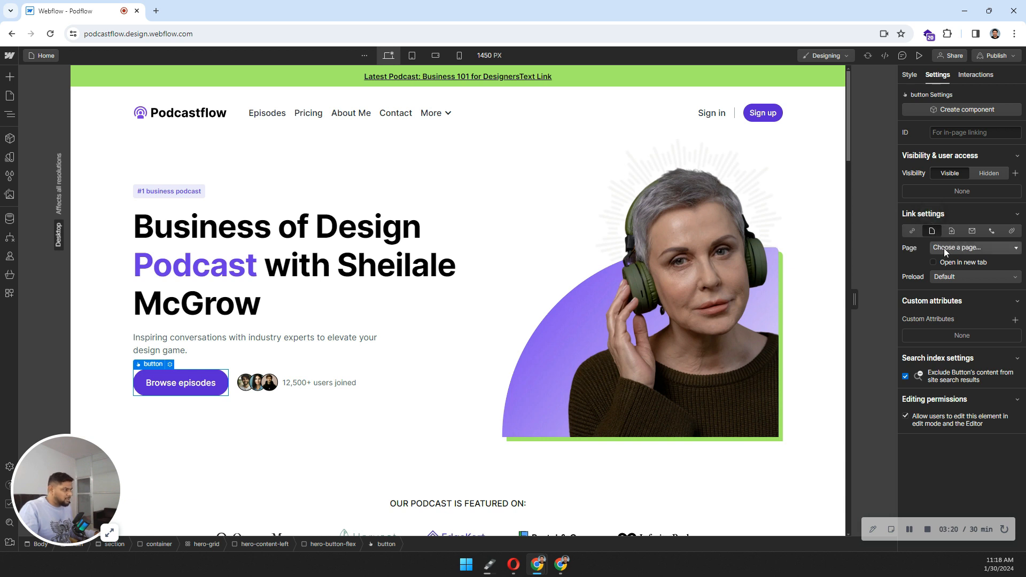
left_click(944, 248)
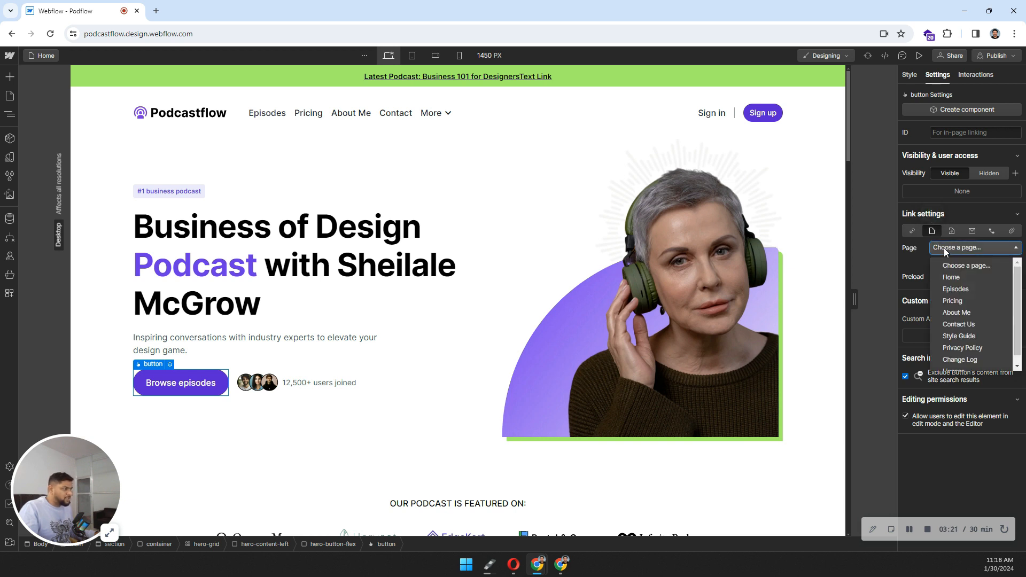
left_click(961, 288)
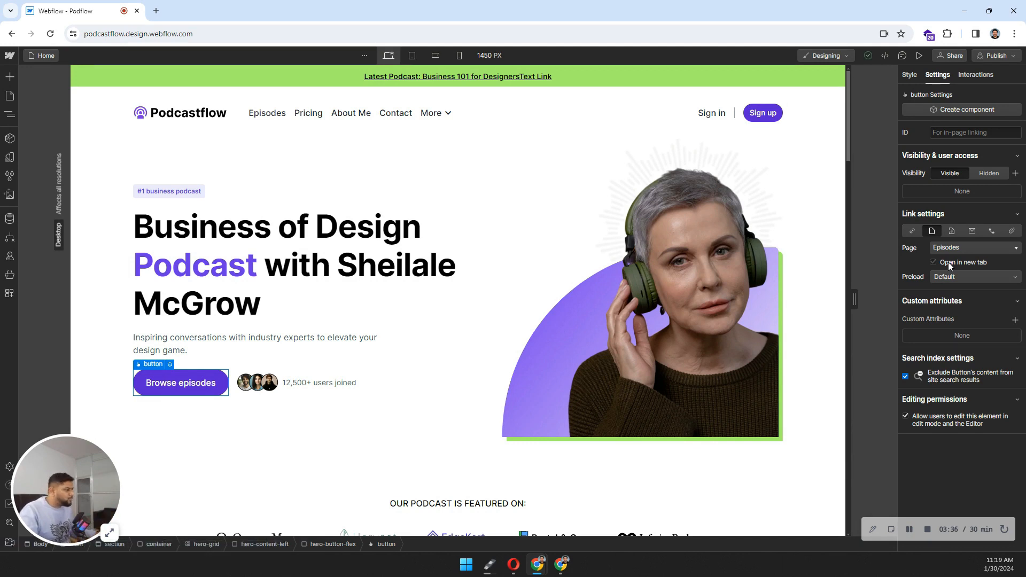
Step: Reselect the hero heading and Browse episodes button, briefly editing the button label
left_click(411, 264)
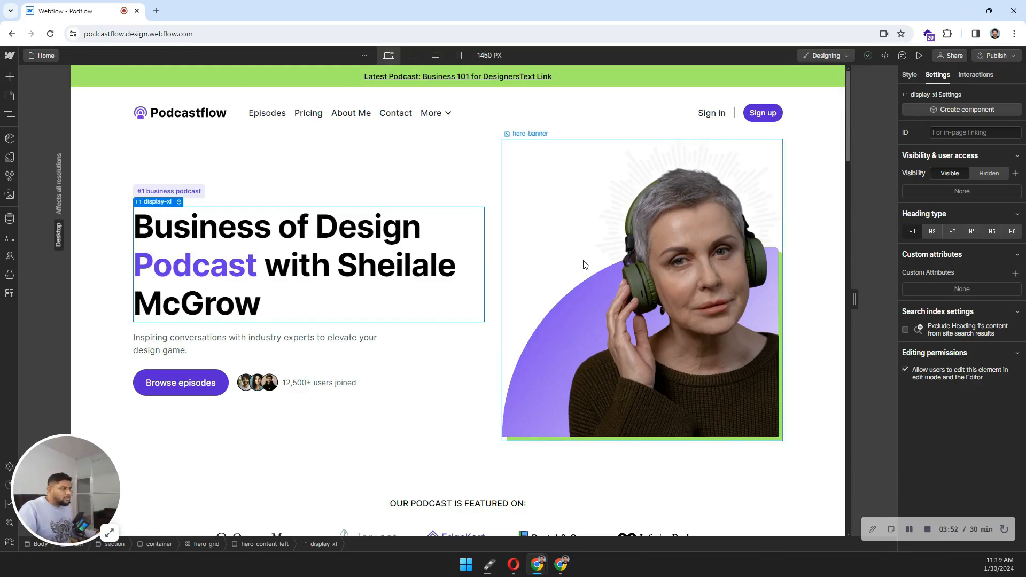
left_click(179, 373)
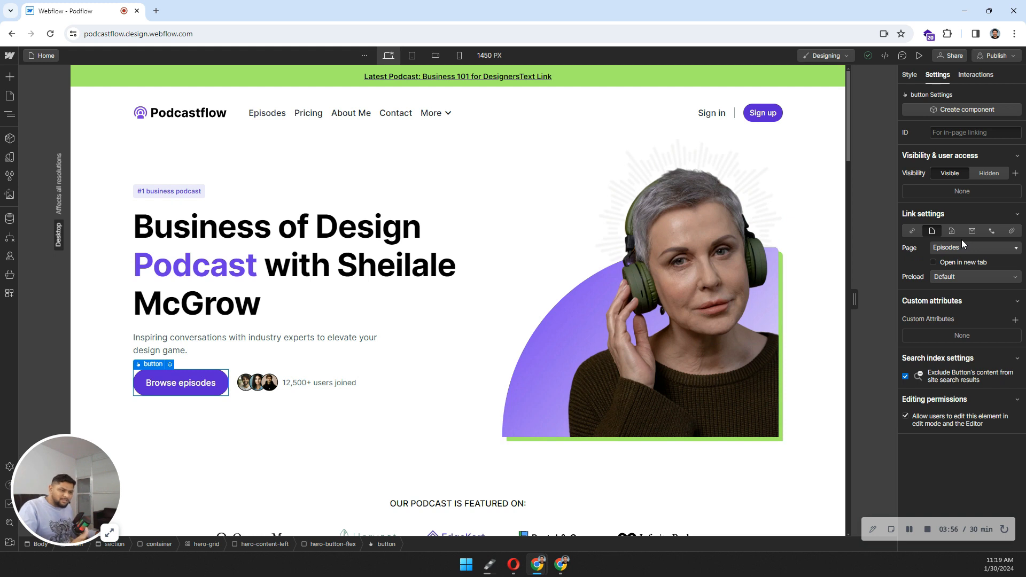
double_click(172, 384)
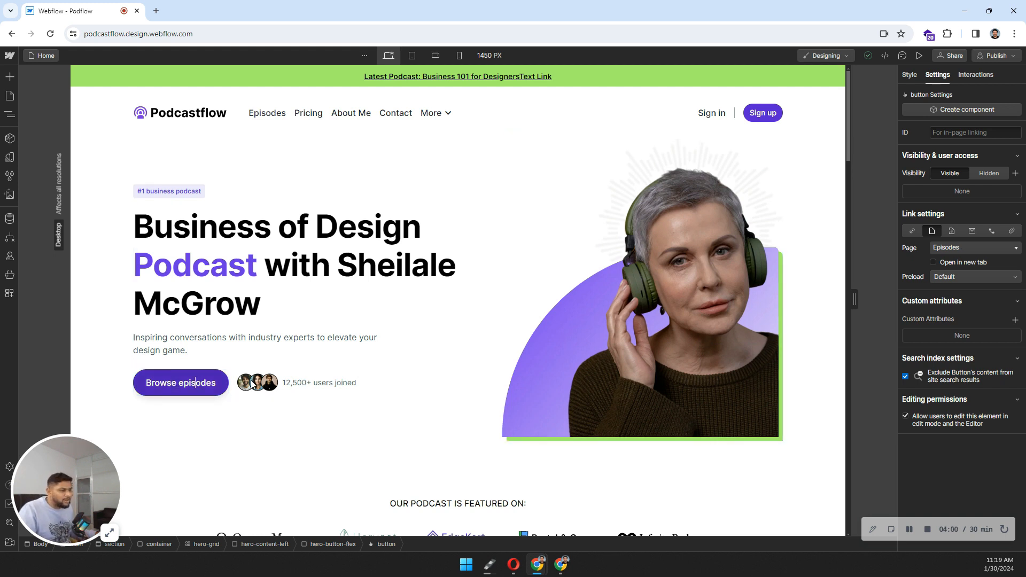
left_click(417, 375)
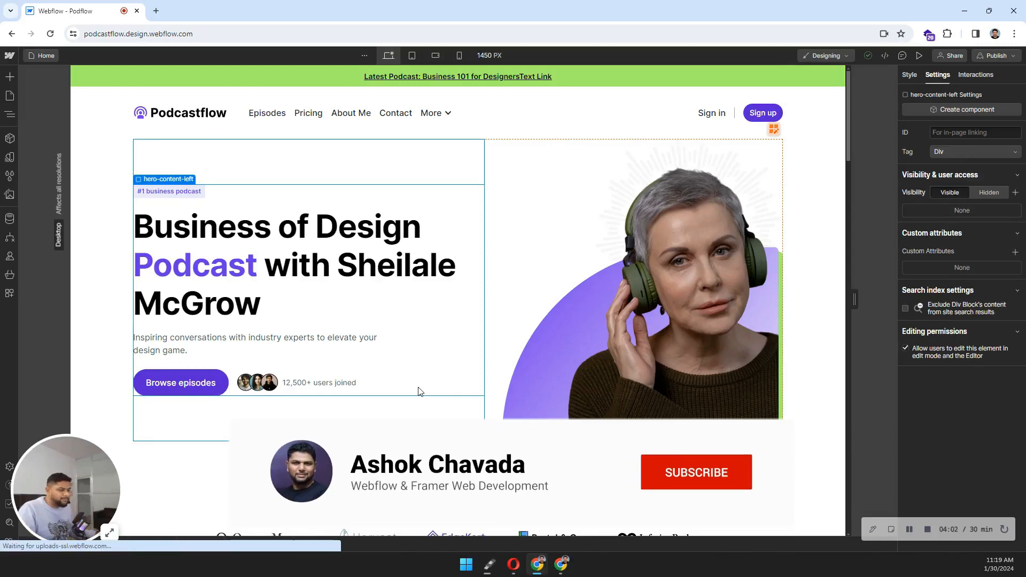
scroll(362, 352, "down", 14)
scroll(362, 351, "up", 10)
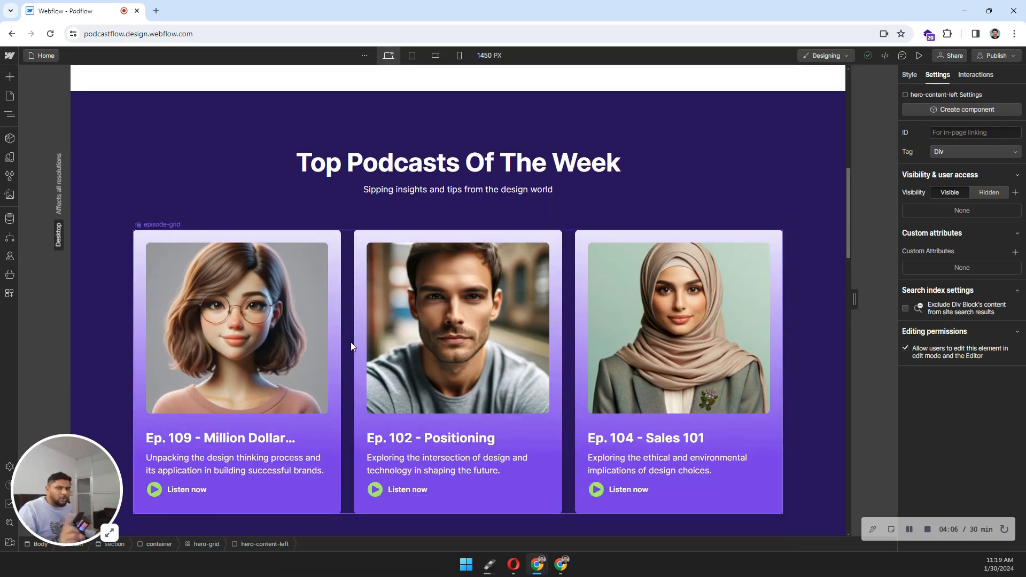
scroll(351, 347, "down", 3)
scroll(351, 346, "down", 4)
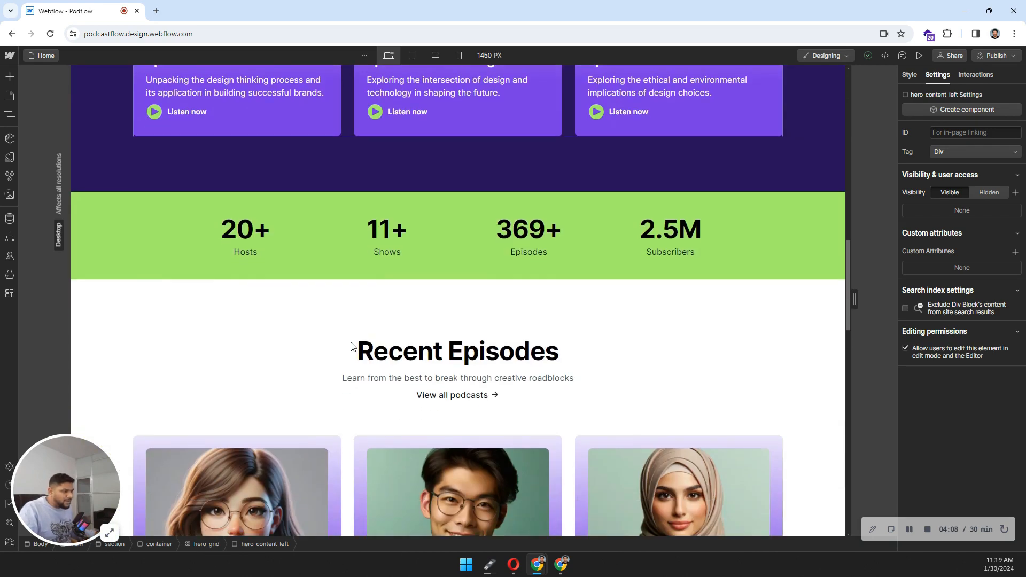
left_click(257, 236)
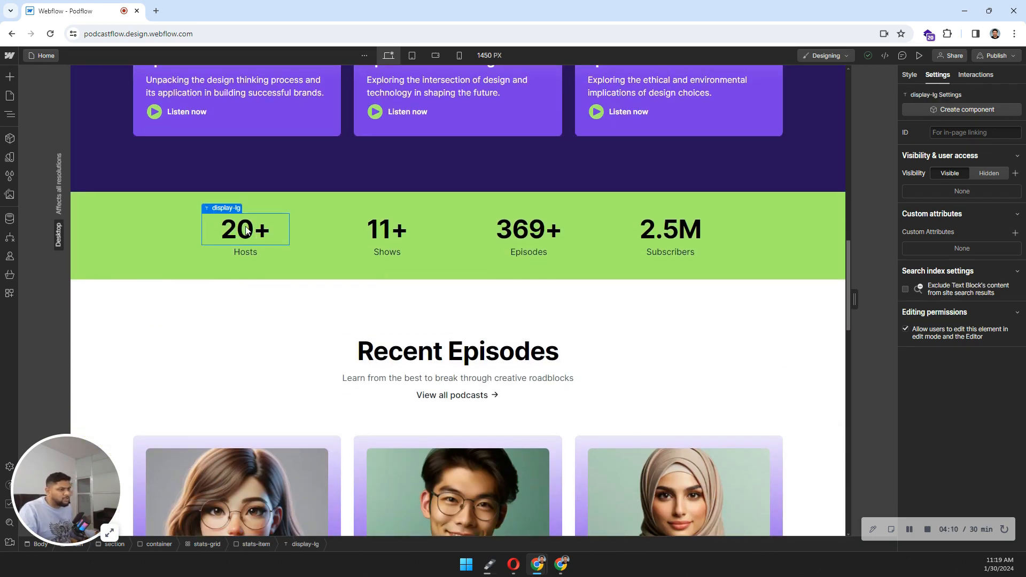
left_click(269, 321)
scroll(269, 321, "down", 18)
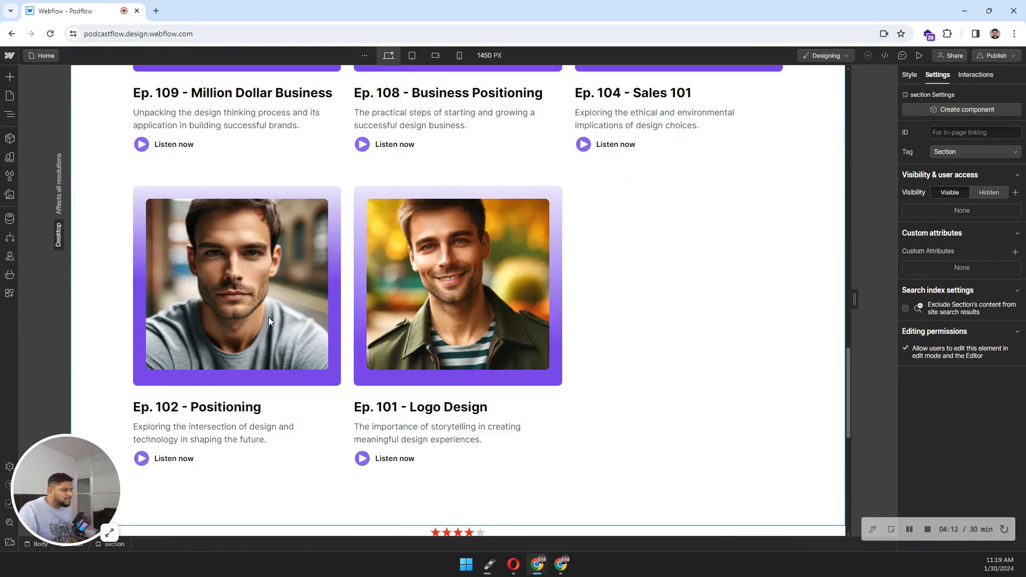
left_click(490, 206)
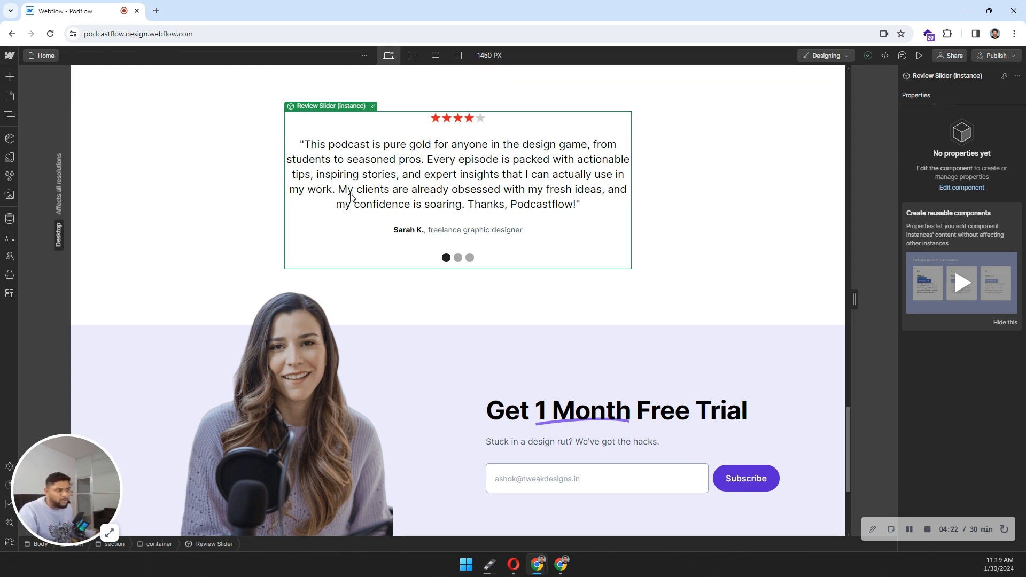
scroll(350, 197, "down", 1)
scroll(319, 365, "down", 2)
left_click(319, 365)
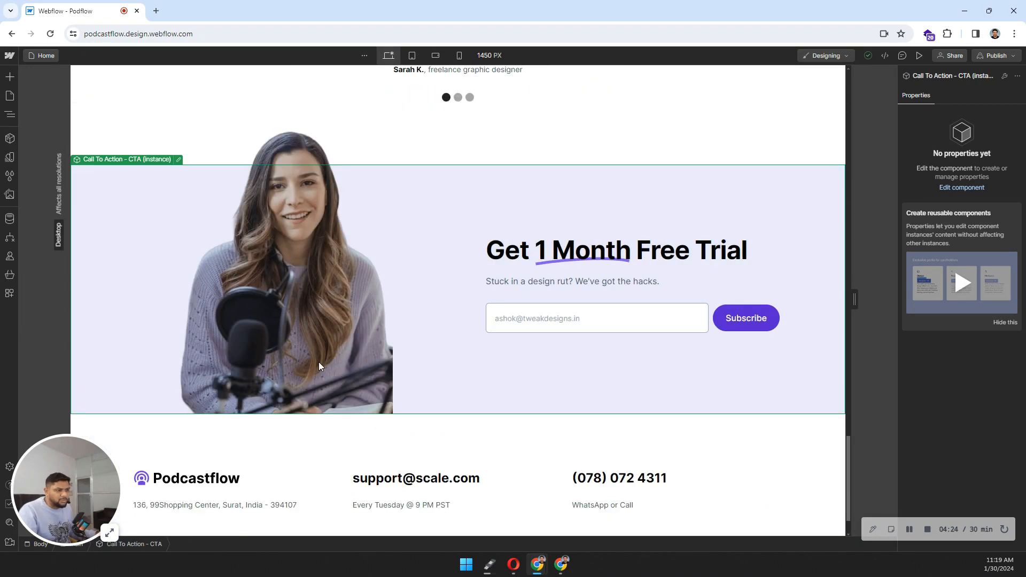
scroll(531, 304, "down", 1)
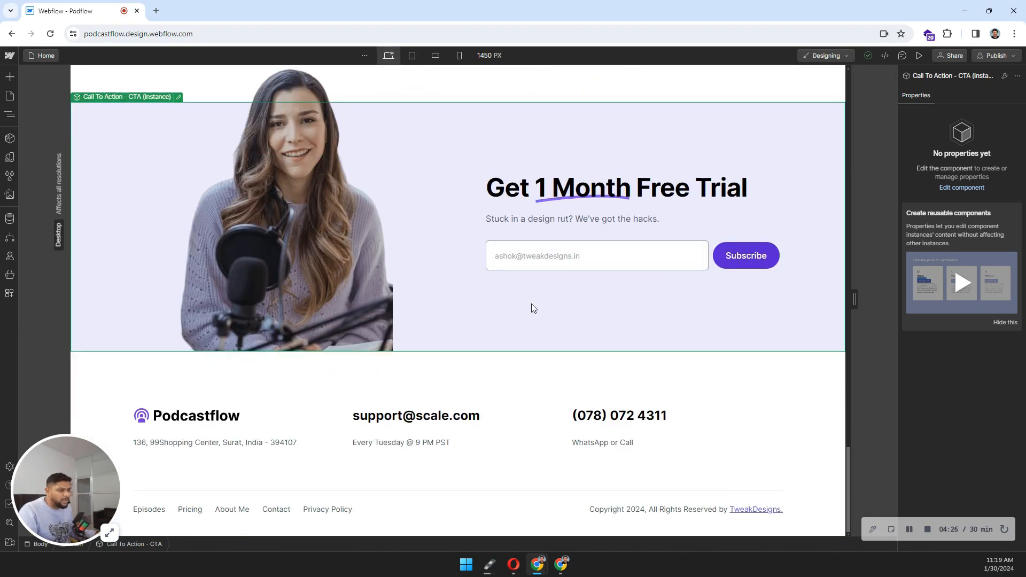
left_click(327, 411)
scroll(327, 411, "up", 2)
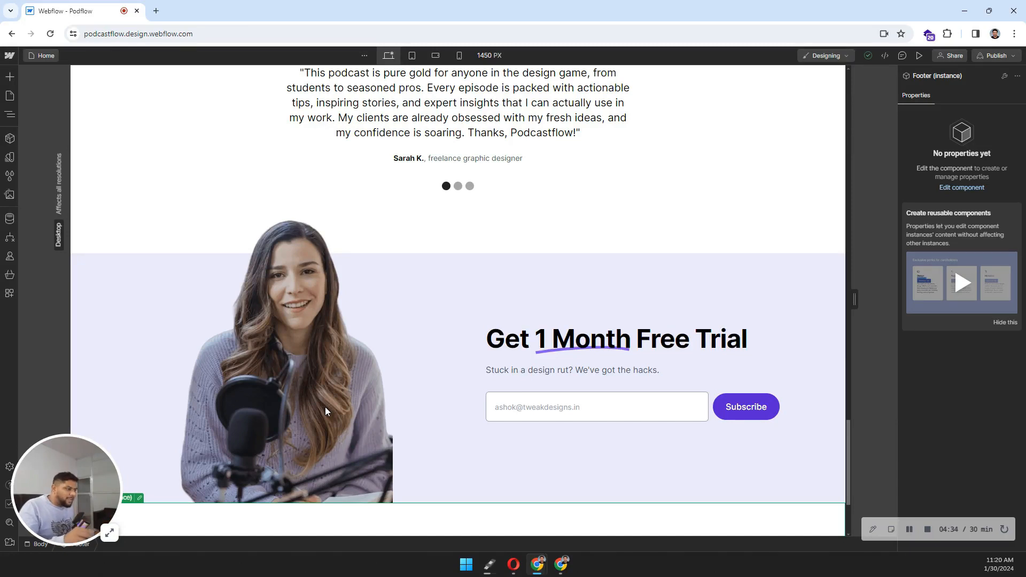
left_click(674, 342)
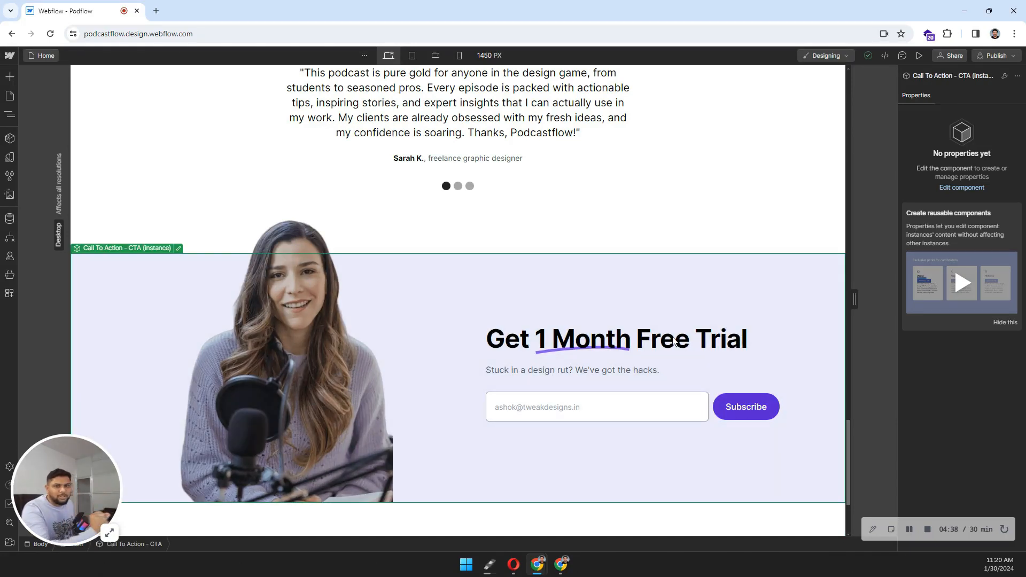
scroll(674, 342, "up", 10)
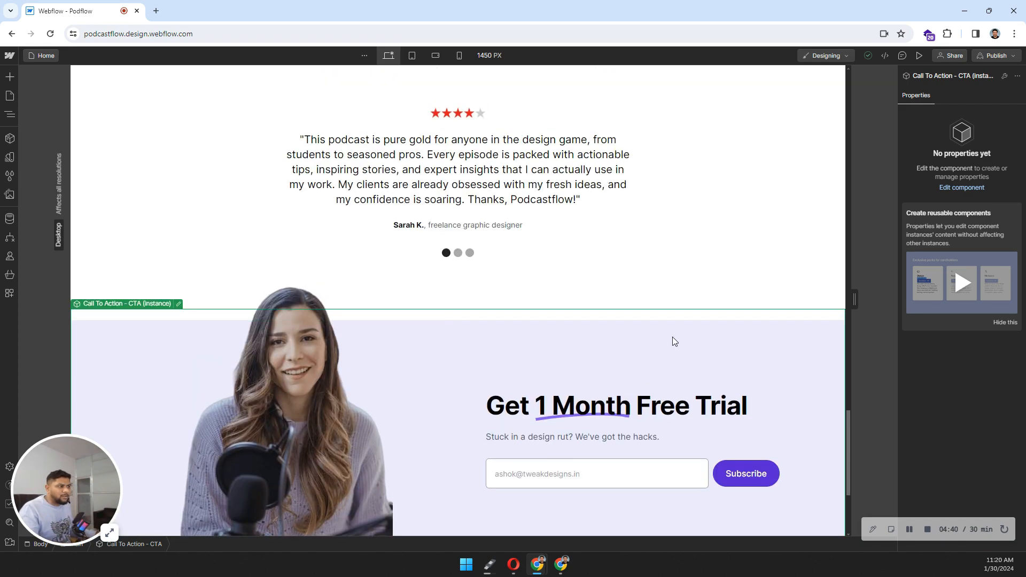
scroll(672, 340, "up", 10)
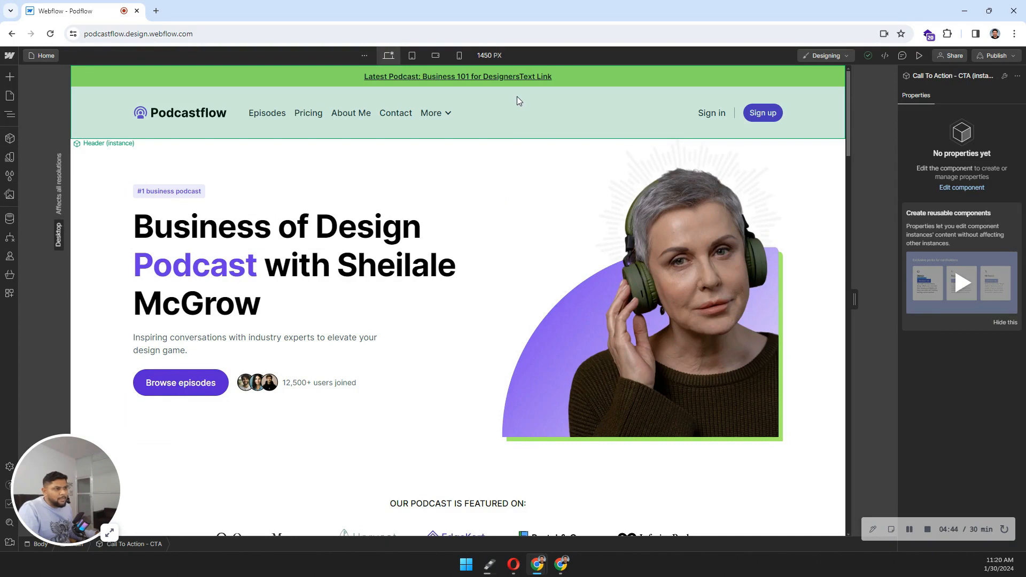
left_click(518, 99)
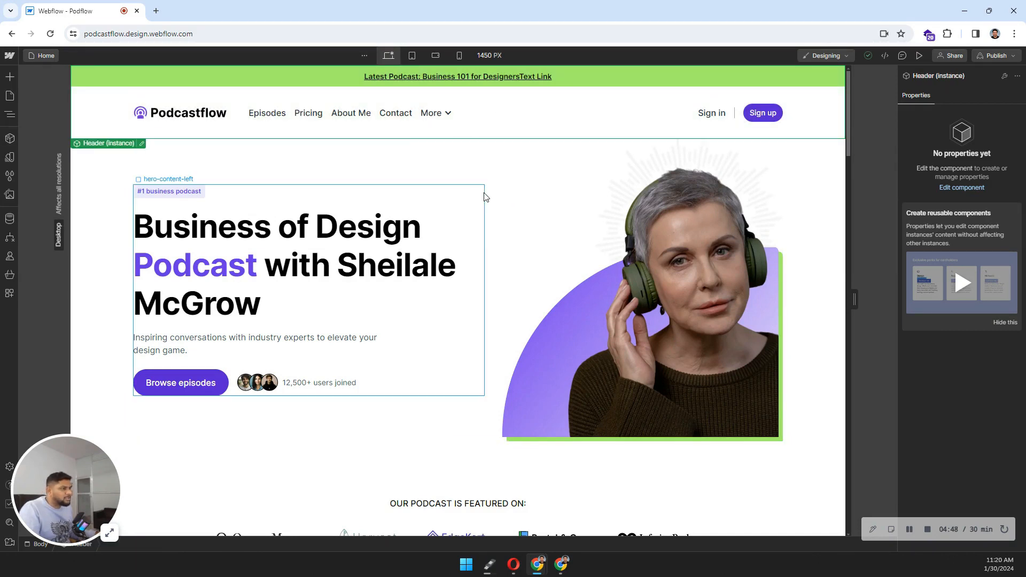
left_click(484, 198)
left_click(505, 118)
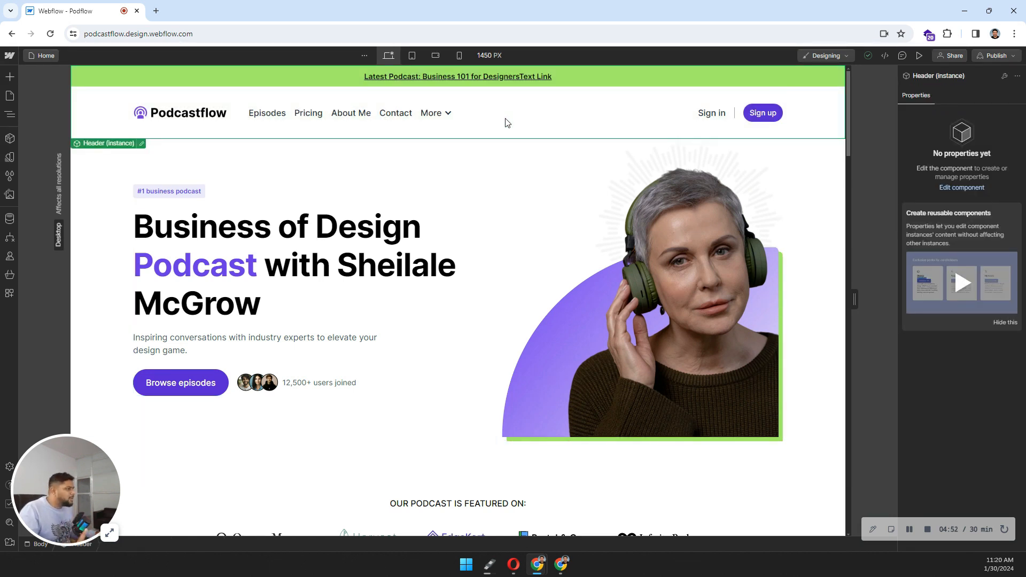
left_click(1004, 78)
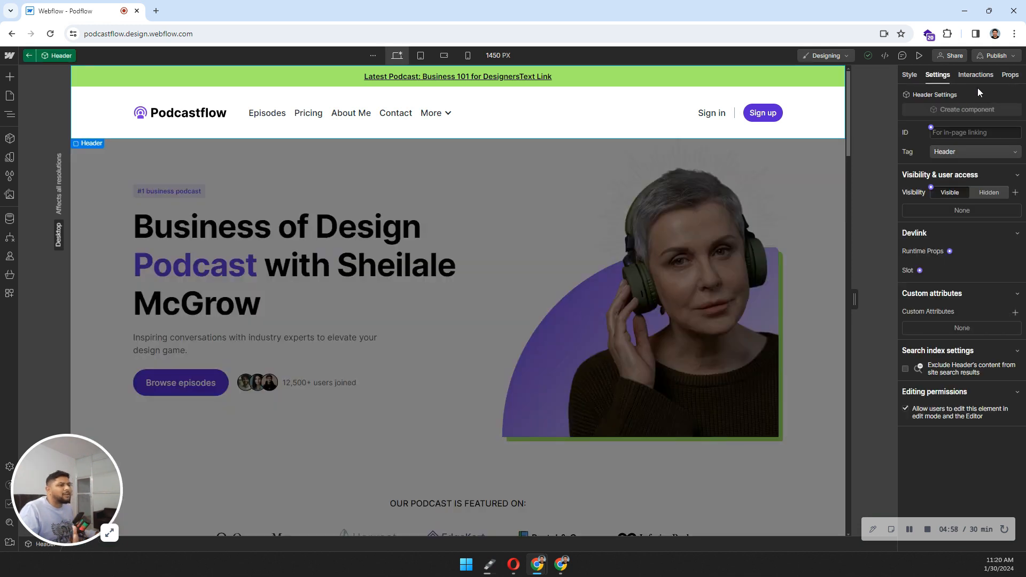
left_click(271, 115)
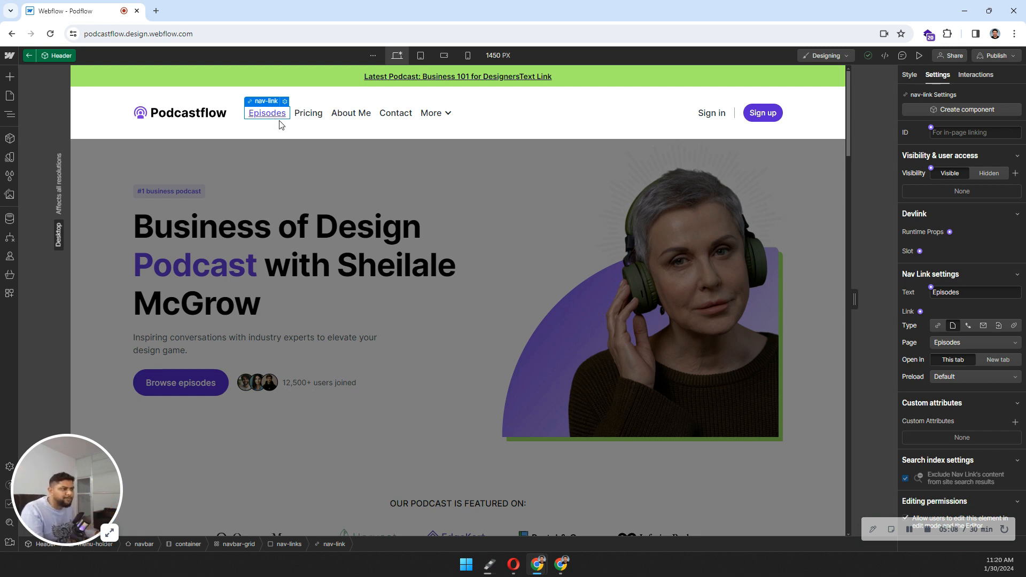
left_click(309, 114)
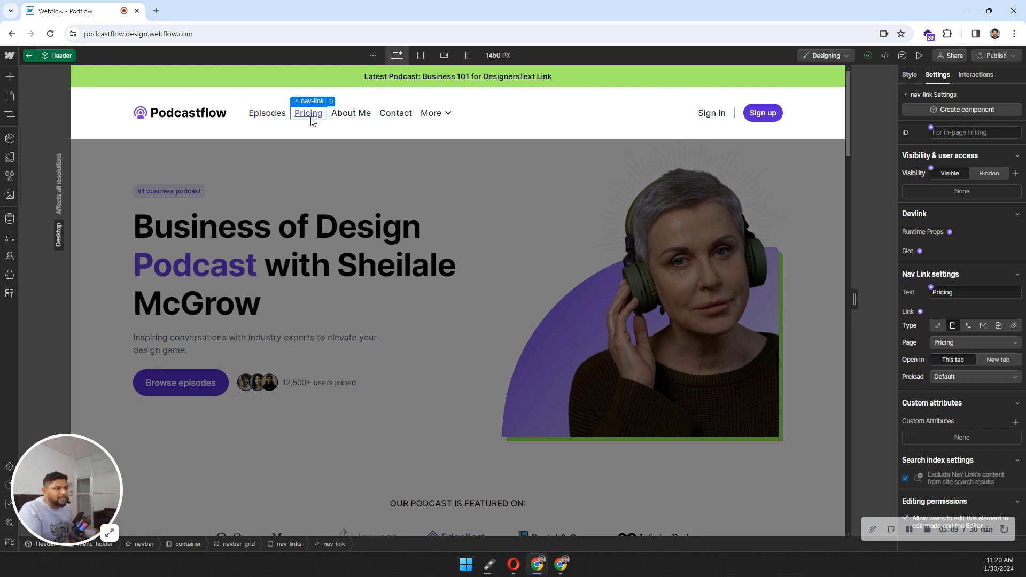
left_click(350, 114)
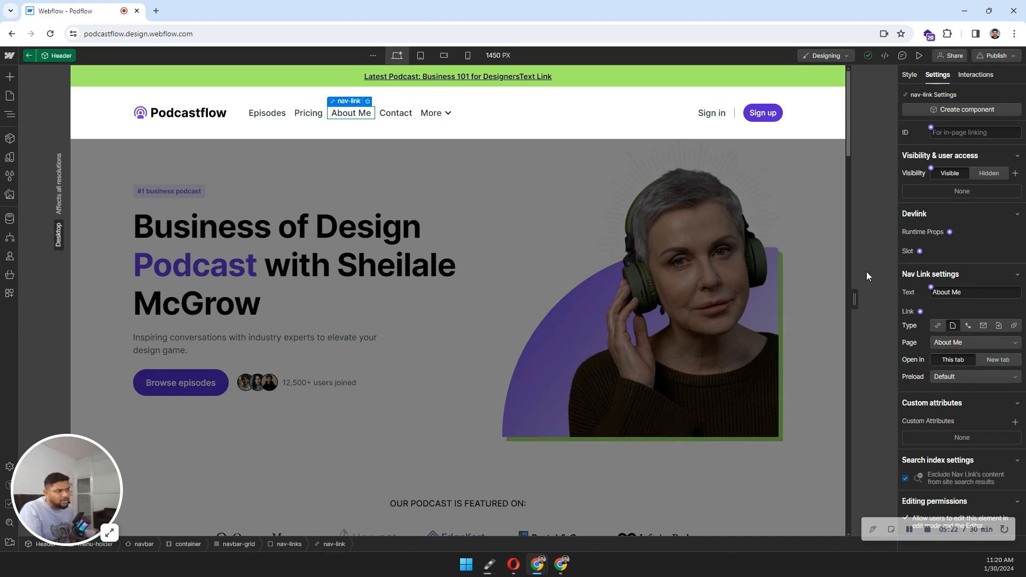
left_click(374, 214)
left_click(285, 246)
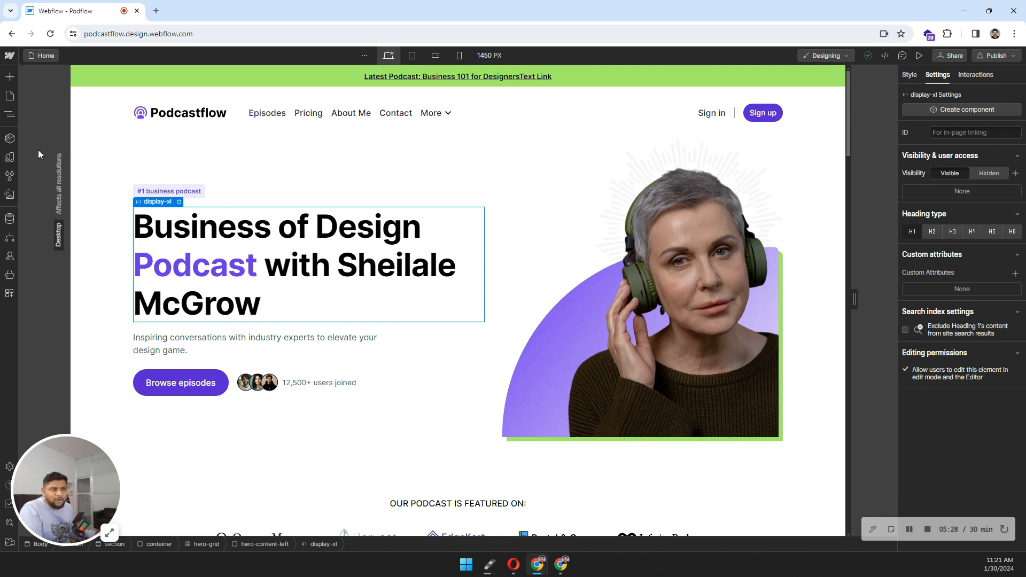
left_click(10, 139)
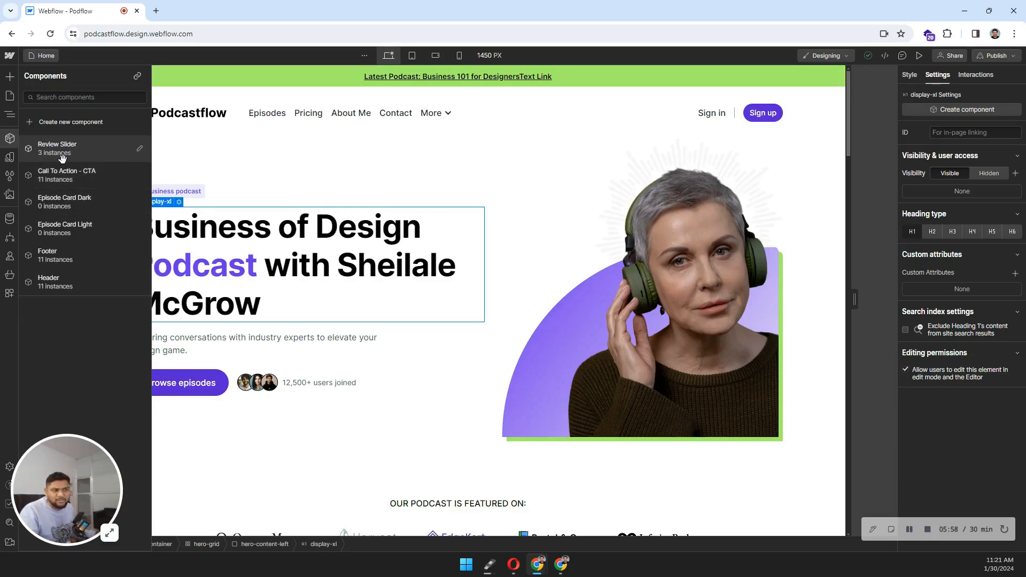
left_click(356, 186)
scroll(381, 199, "down", 6)
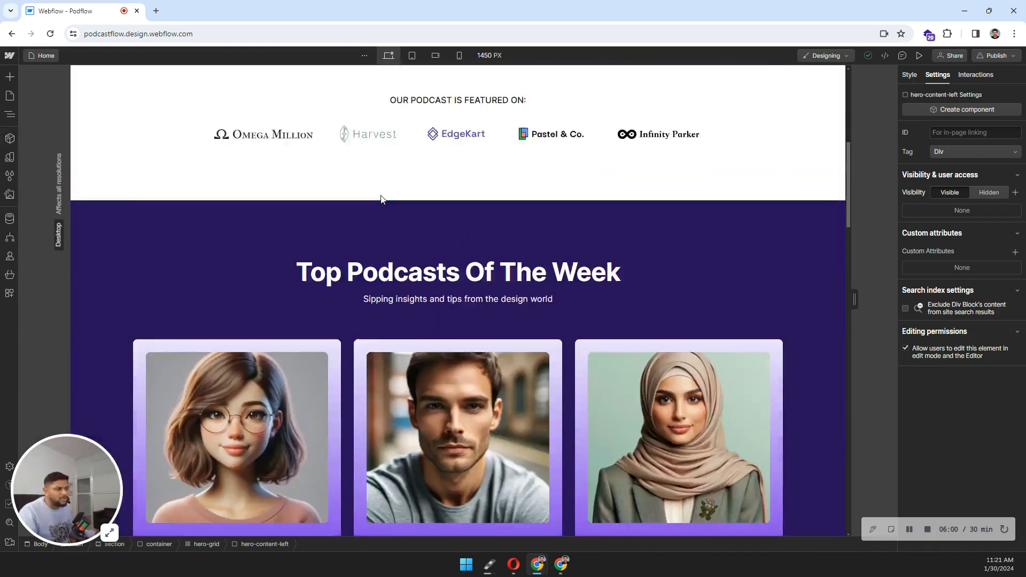
scroll(381, 199, "down", 20)
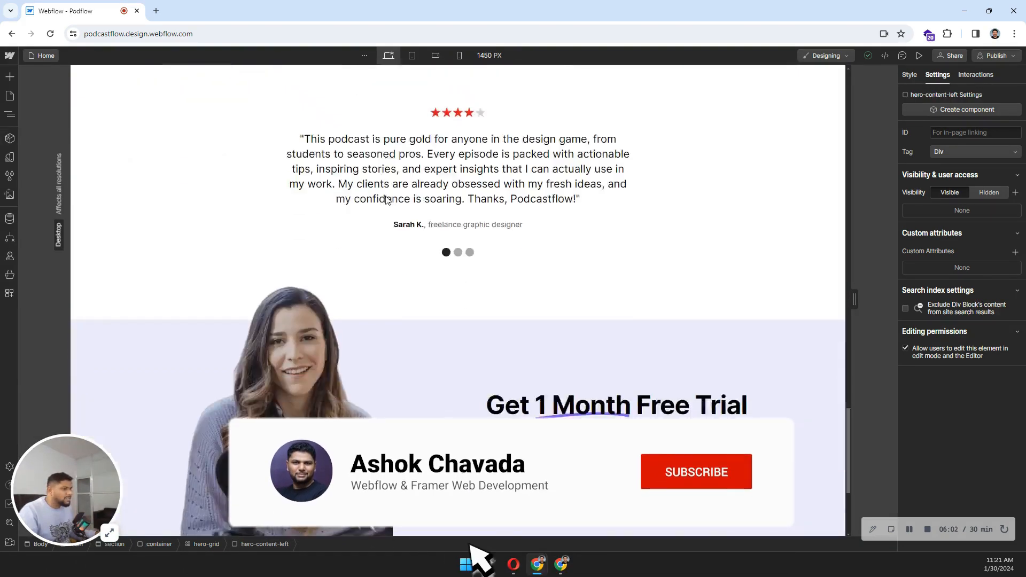
left_click(456, 190)
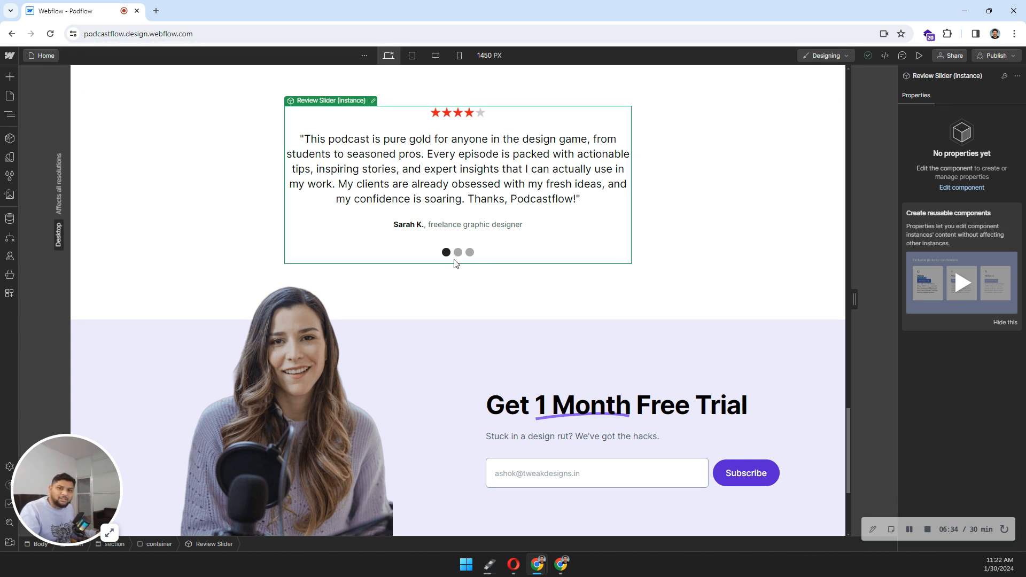
scroll(455, 262, "up", 20)
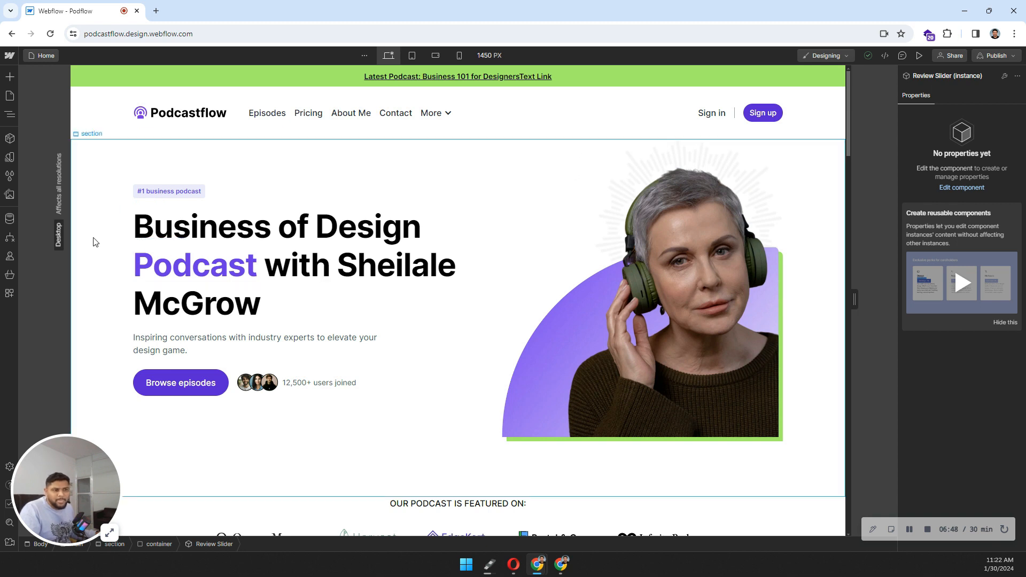
Step: Open the Episodes collection, select and deselect all five items, then add a new episode
left_click(10, 219)
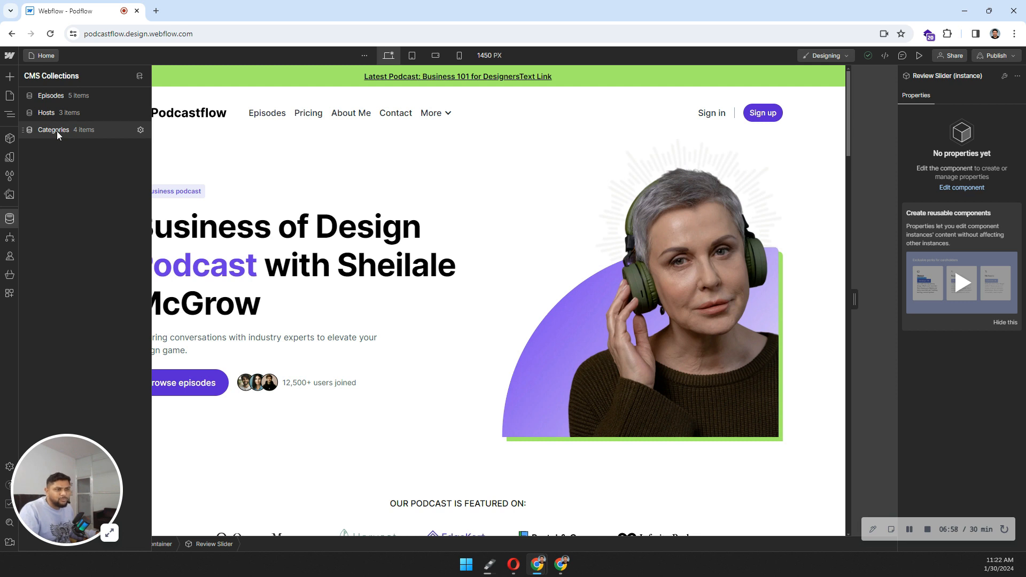
left_click(59, 99)
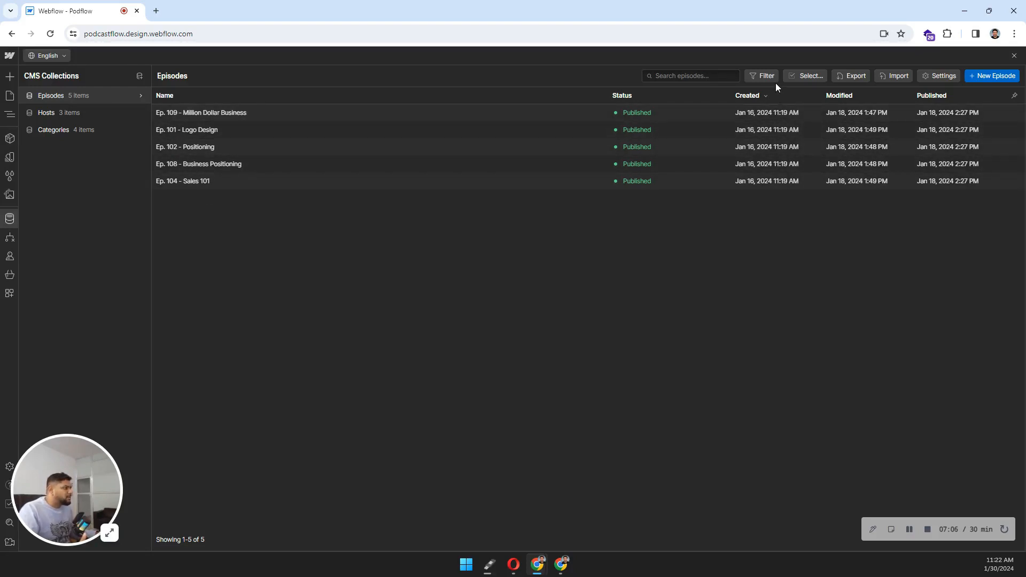
left_click(804, 79)
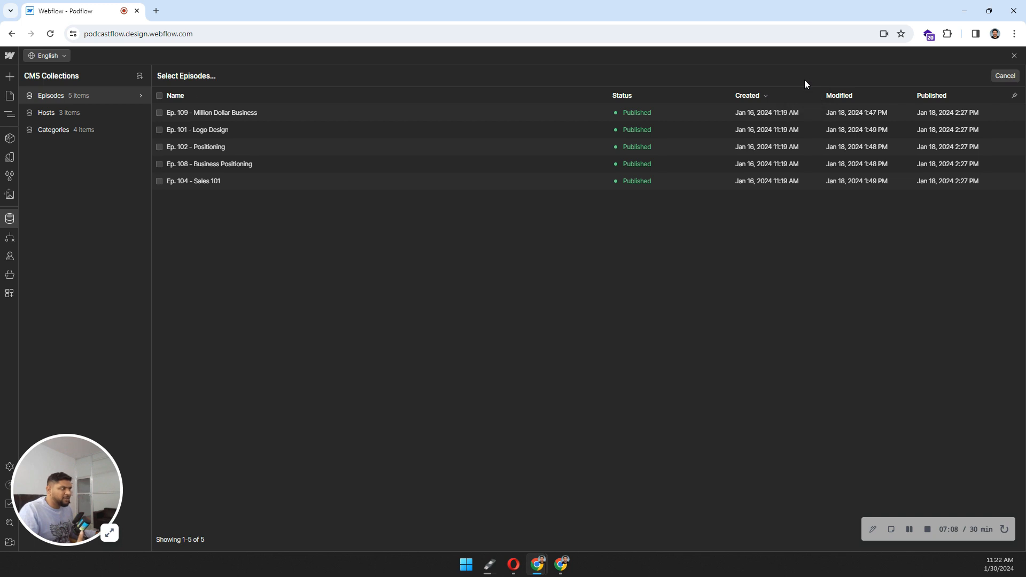
left_click(159, 95)
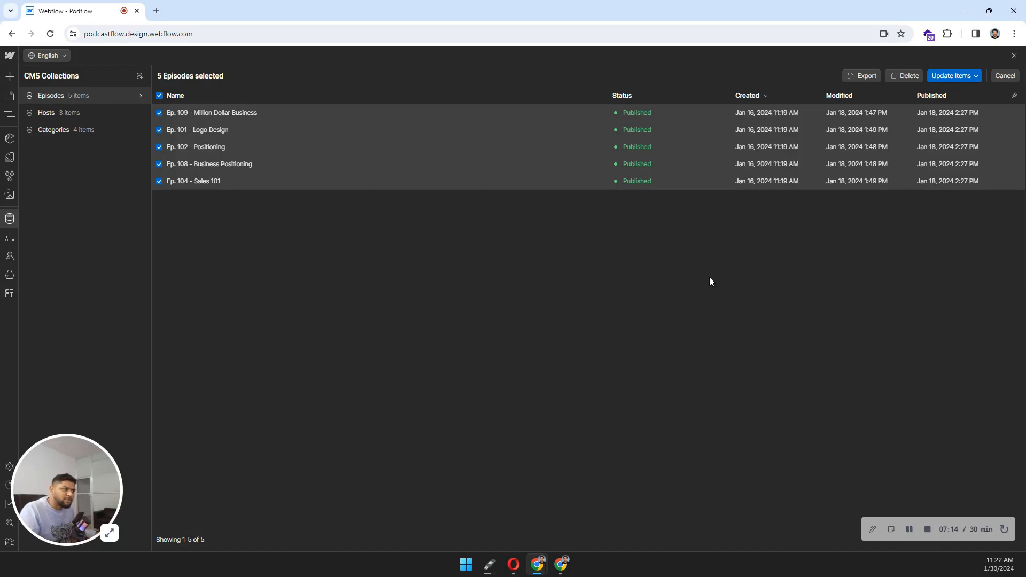
left_click(159, 96)
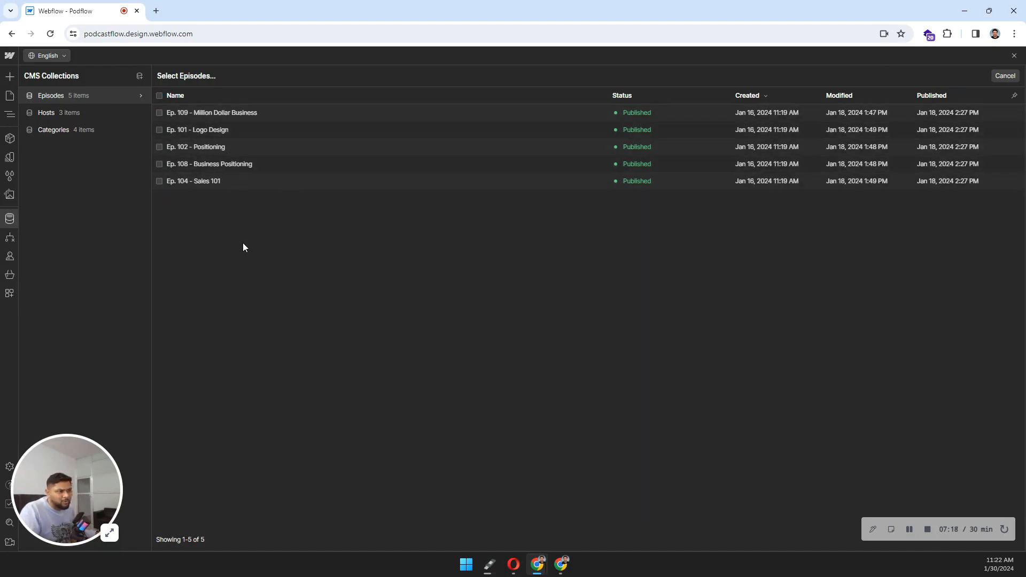
left_click(1004, 76)
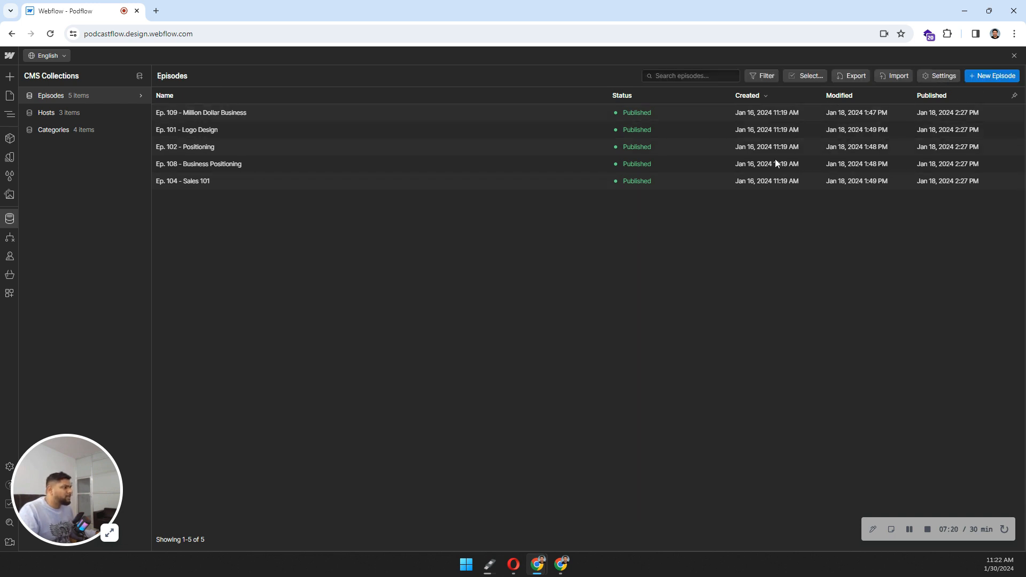
left_click(989, 79)
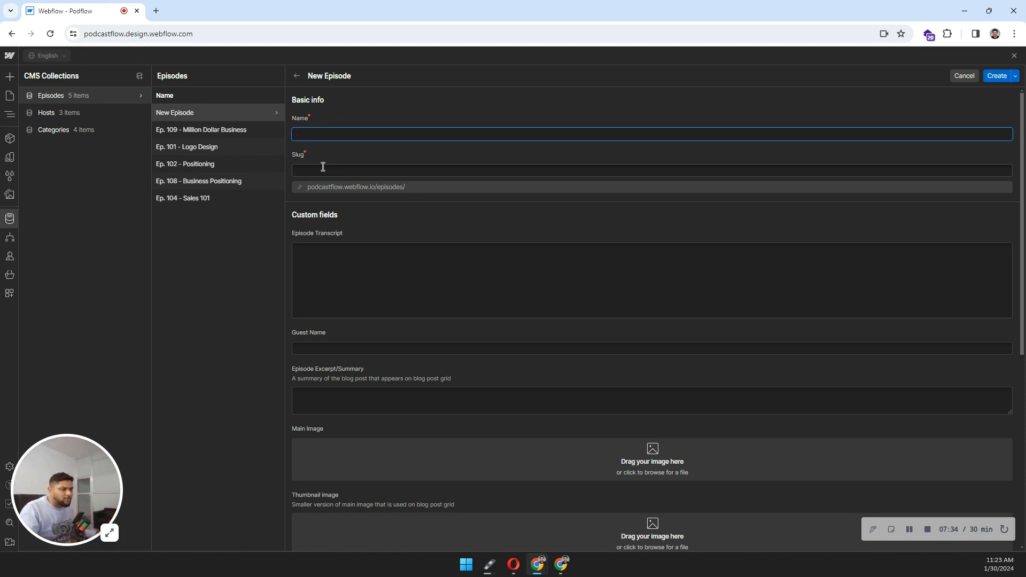
left_click(358, 267)
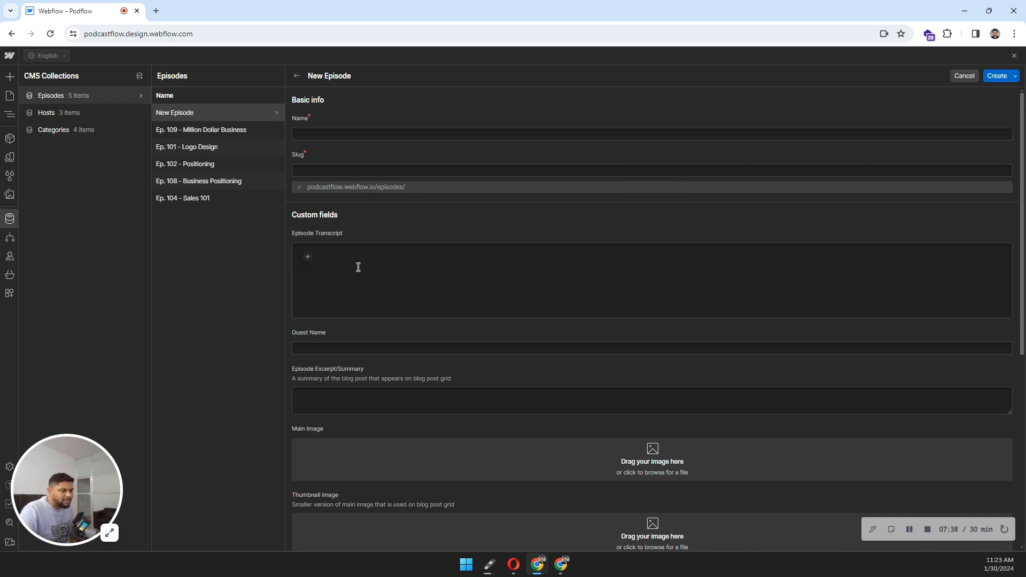
type("Myn")
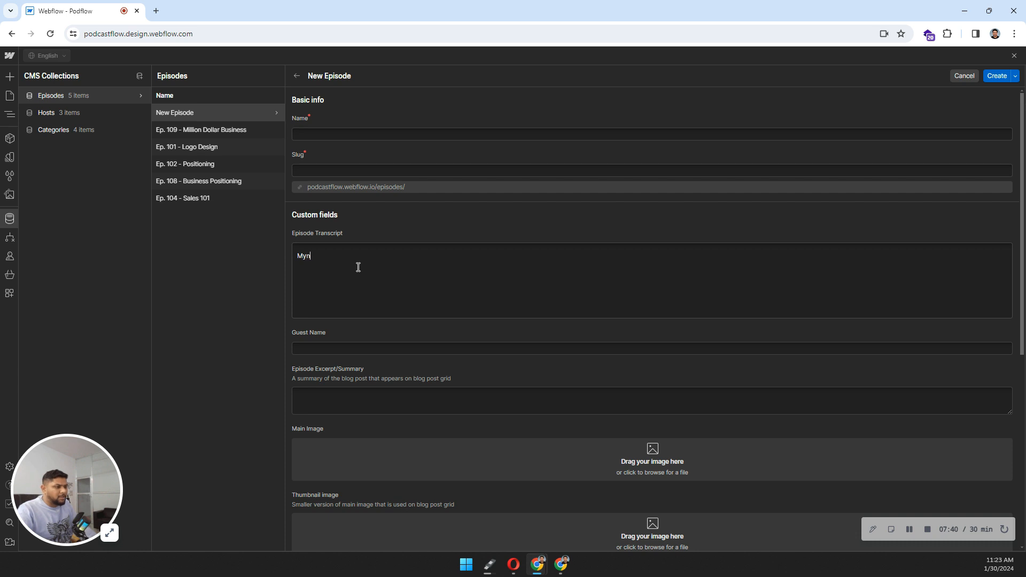
type("nmew")
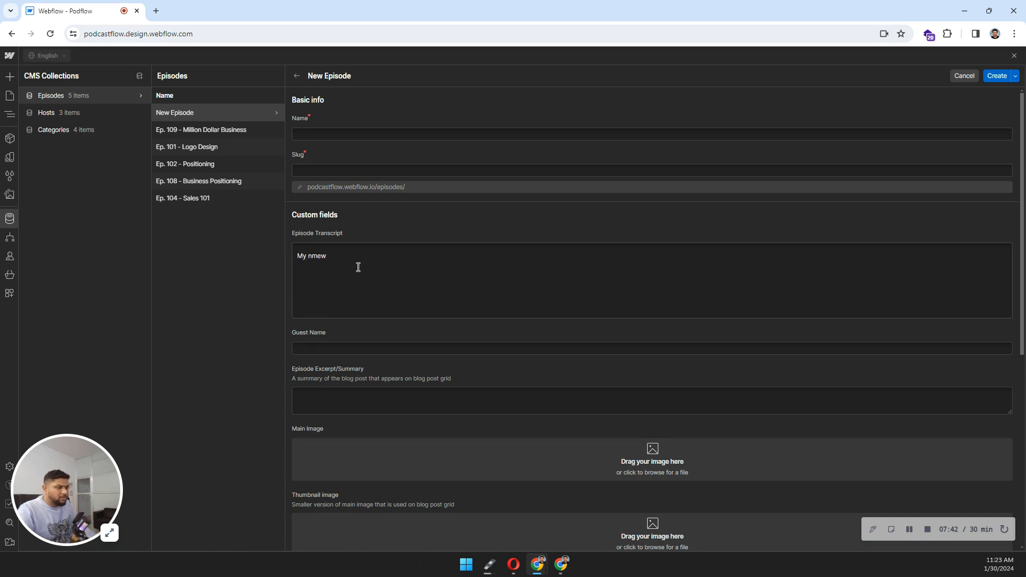
key("BackSpace")
key("BackSpace")
key("BackSpace")
type("ew episode")
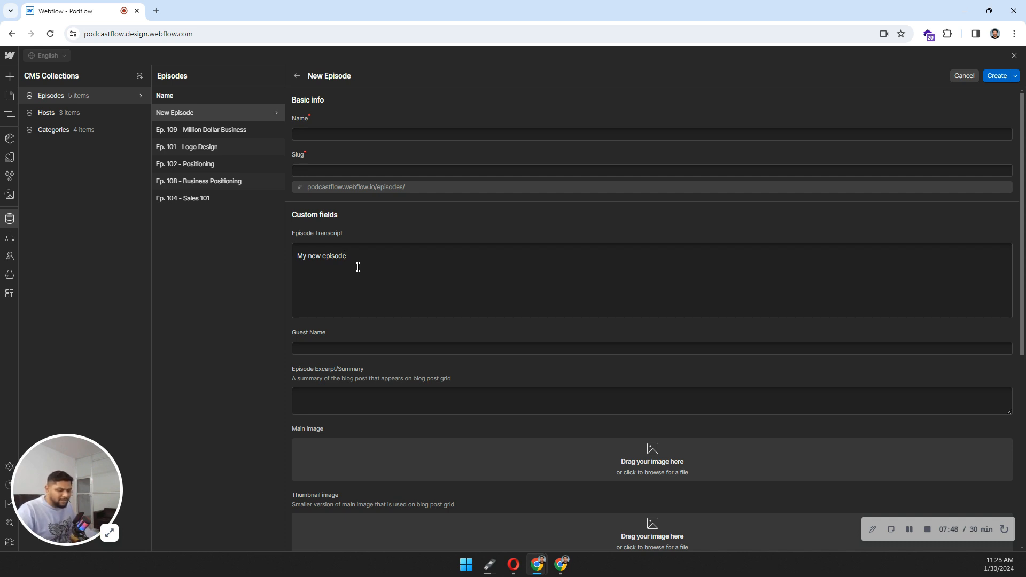
key("ctrl+a")
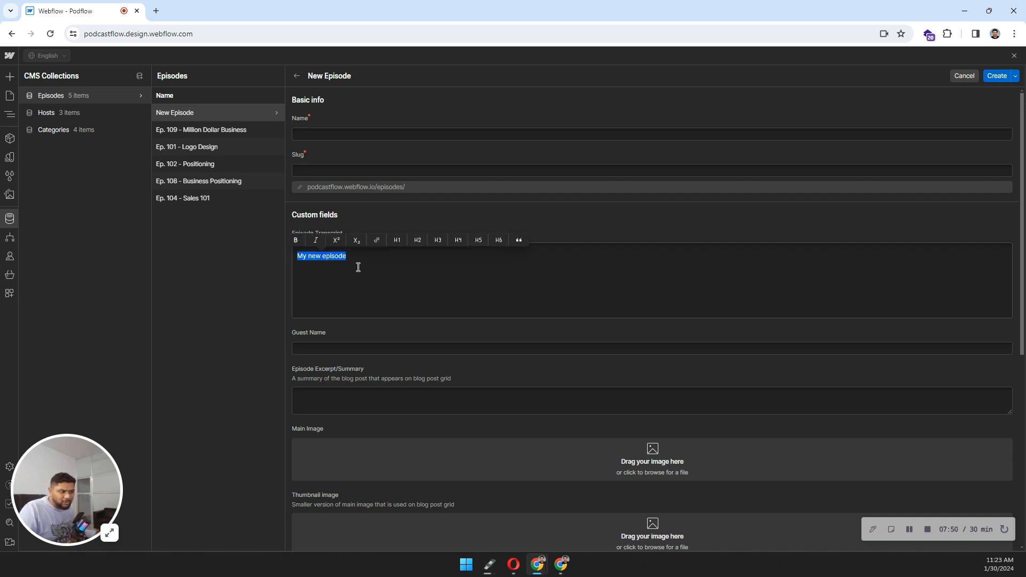
left_click(358, 267)
left_click_drag(347, 256, 270, 248)
left_click(296, 242)
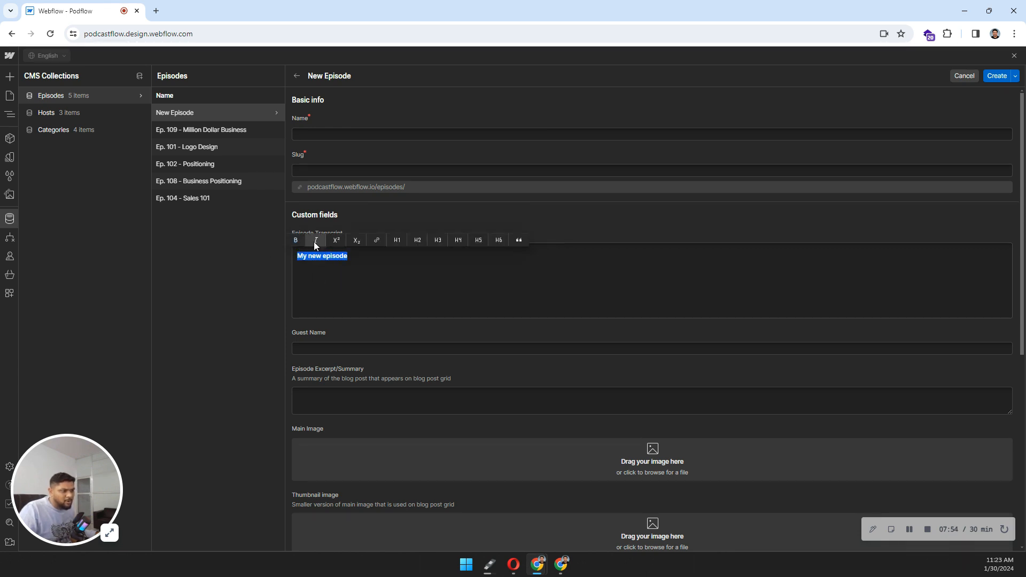
left_click(315, 241)
left_click(335, 244)
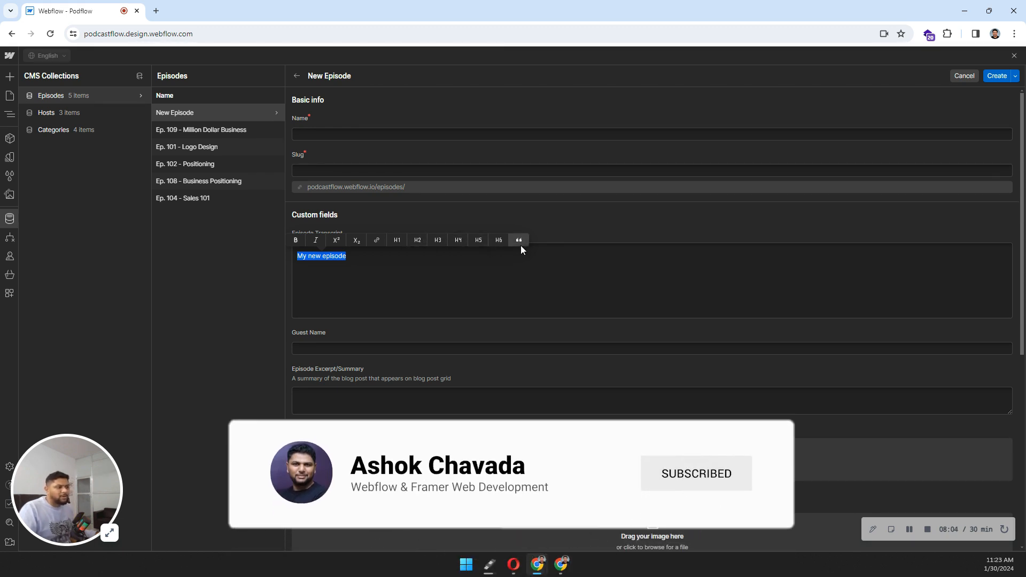
left_click(398, 257)
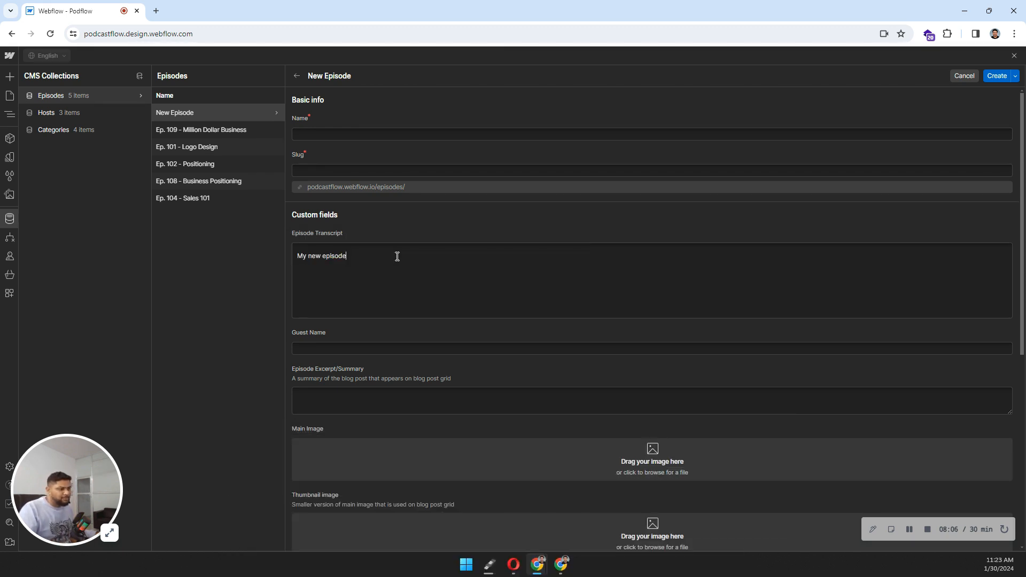
key("Return")
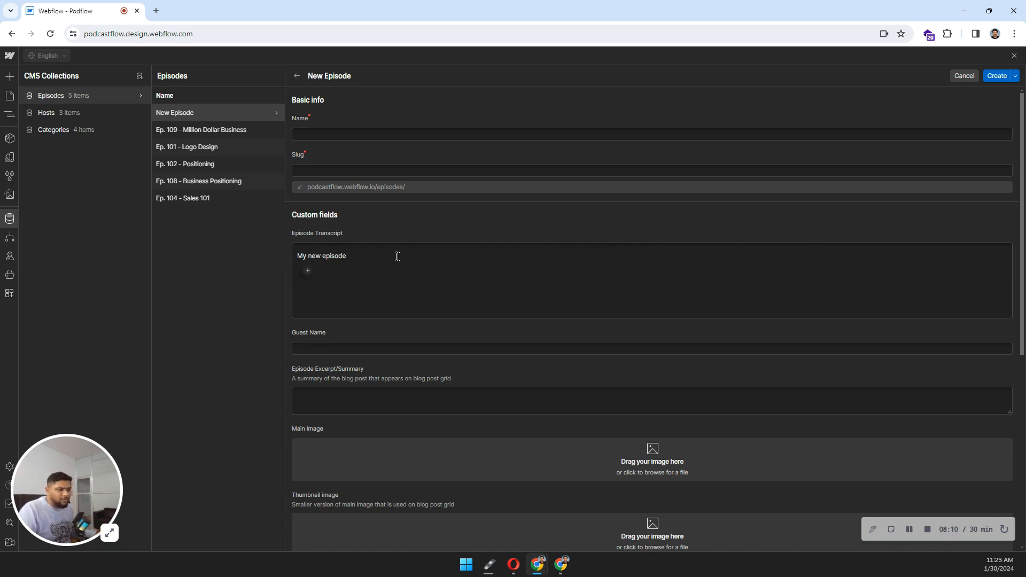
left_click(308, 270)
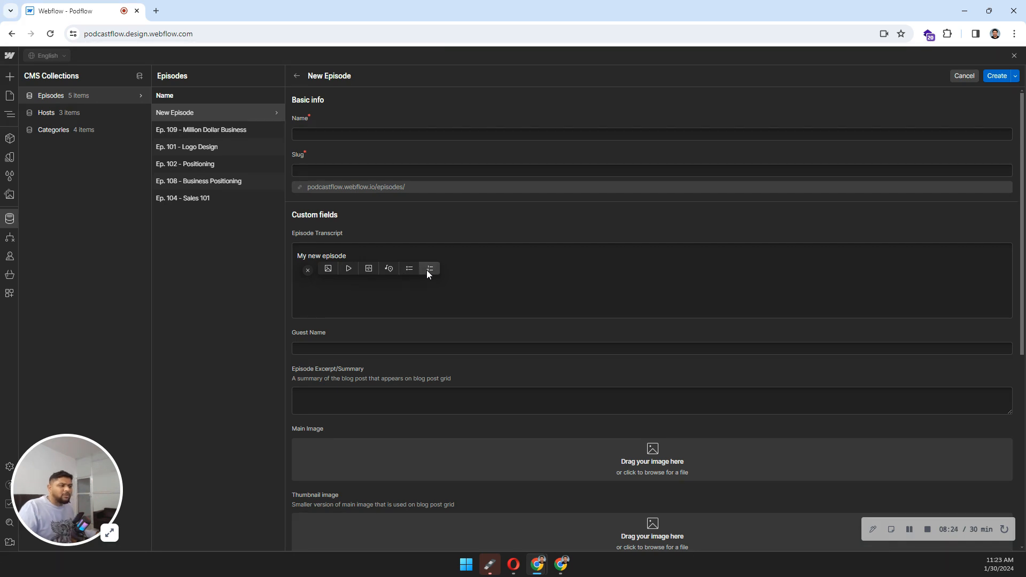
left_click(417, 255)
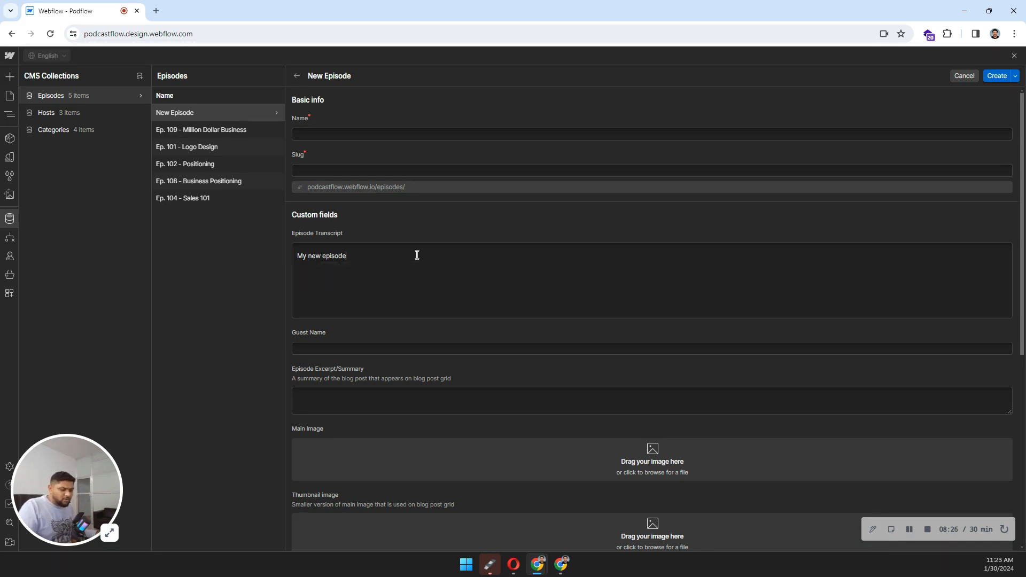
key("ctrl+a")
key("BackSpace")
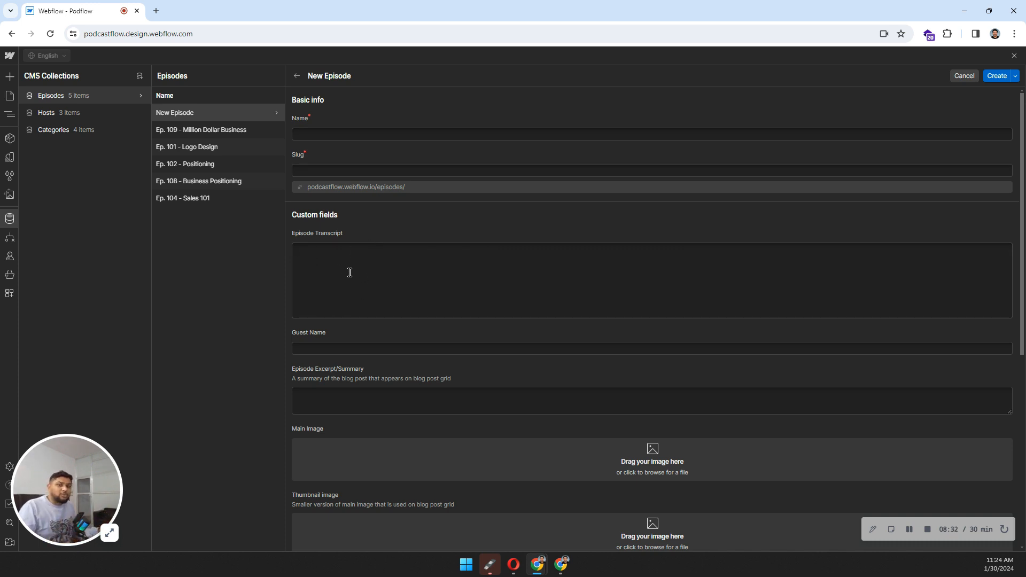
scroll(349, 272, "down", 1)
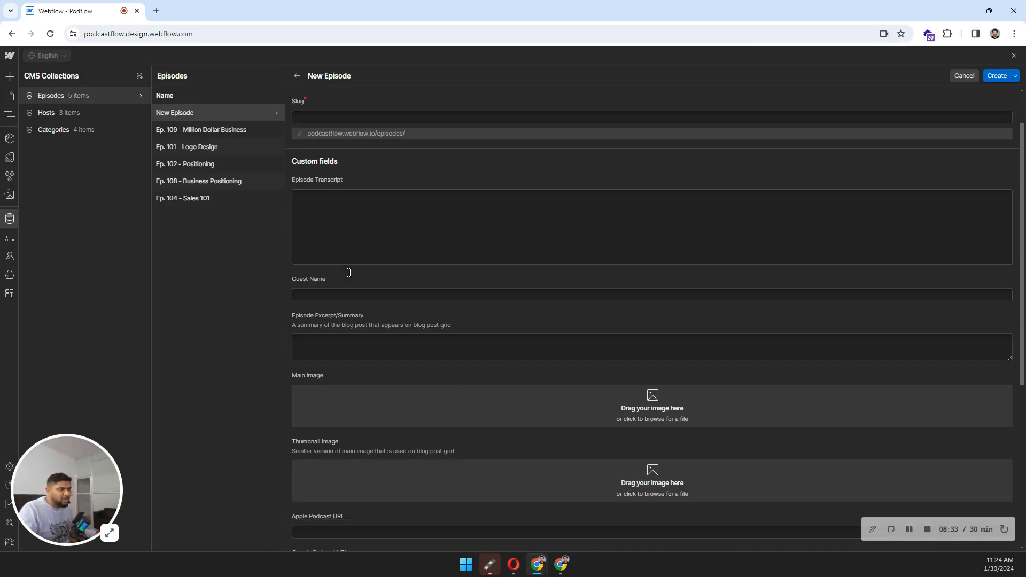
left_click(314, 296)
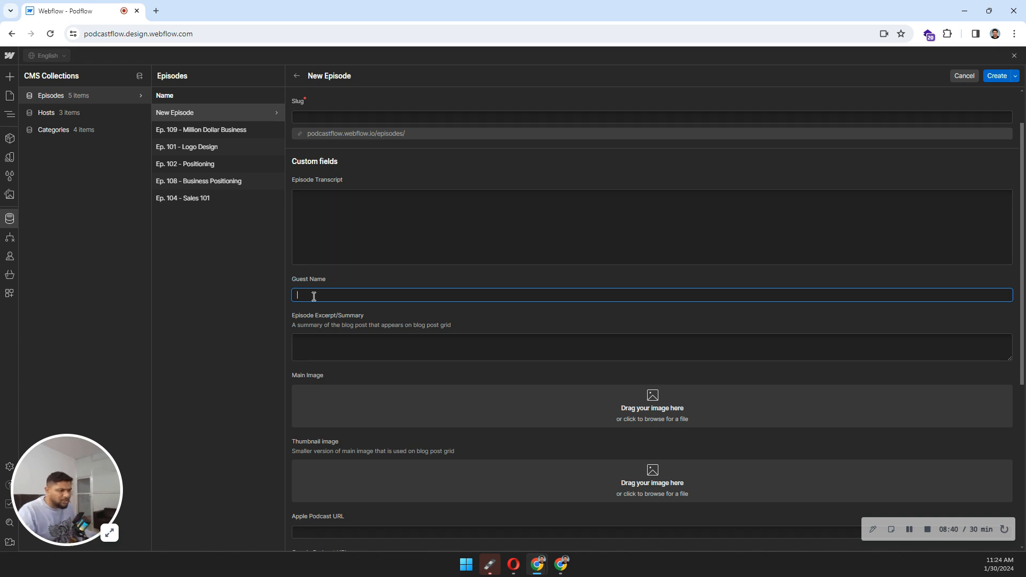
scroll(318, 306, "down", 1)
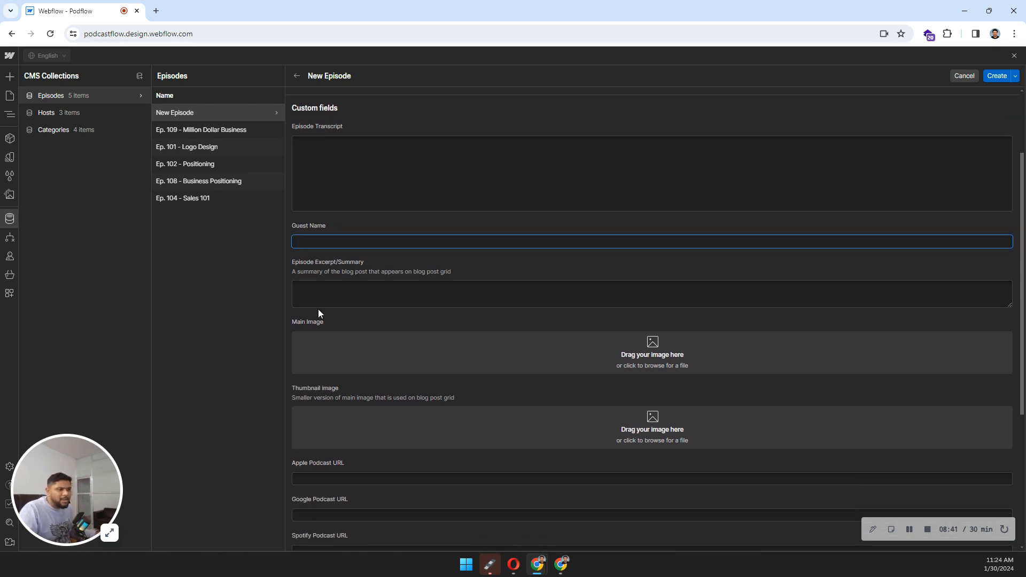
left_click(310, 283)
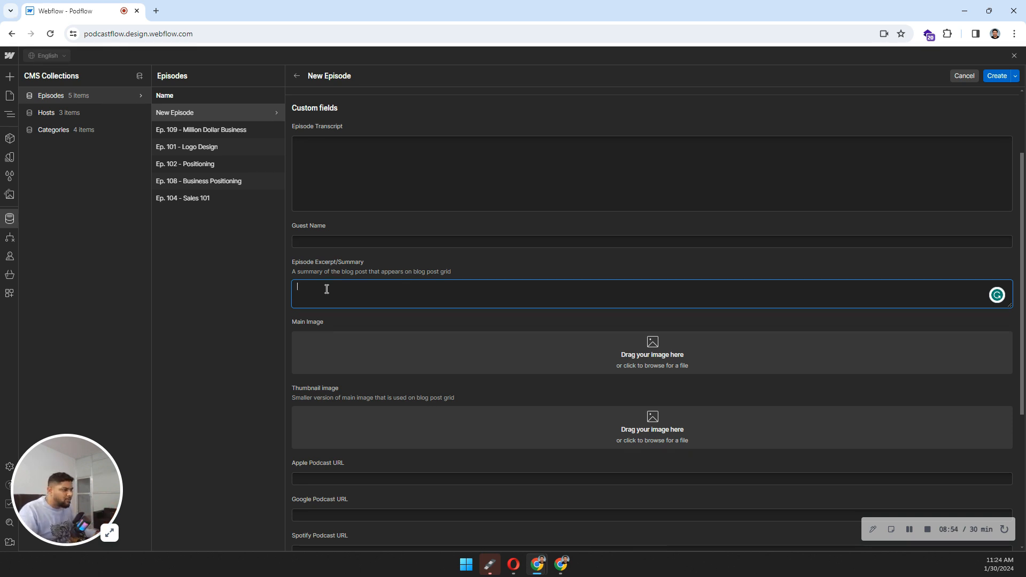
scroll(334, 294, "down", 1)
scroll(367, 333, "down", 2)
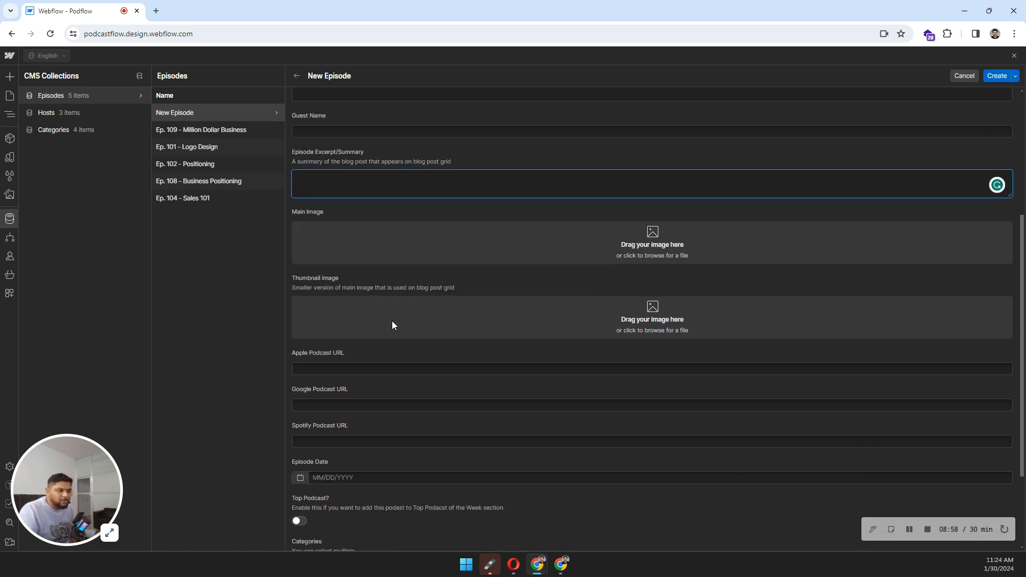
scroll(393, 321, "down", 3)
left_click(335, 266)
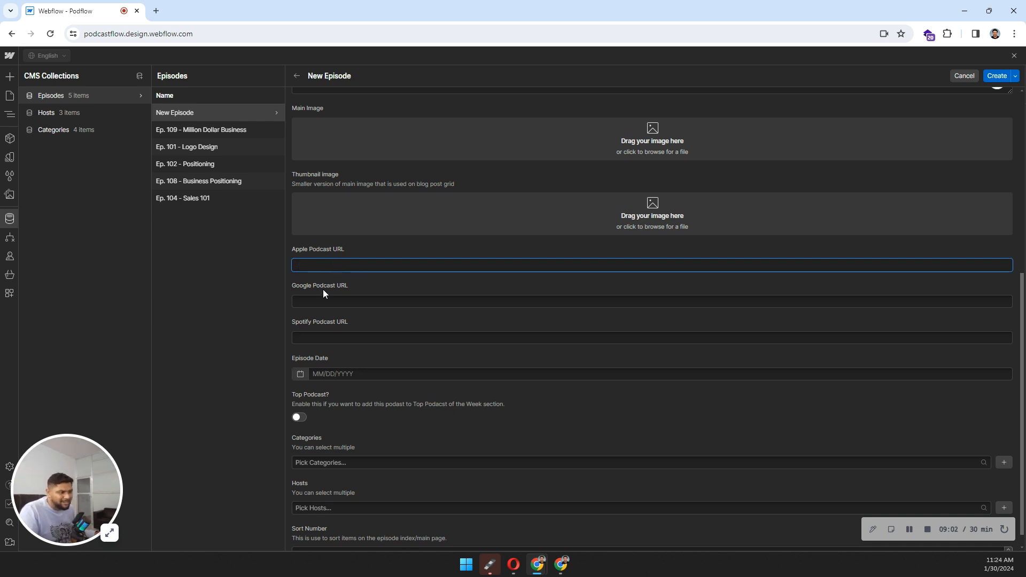
left_click(310, 337)
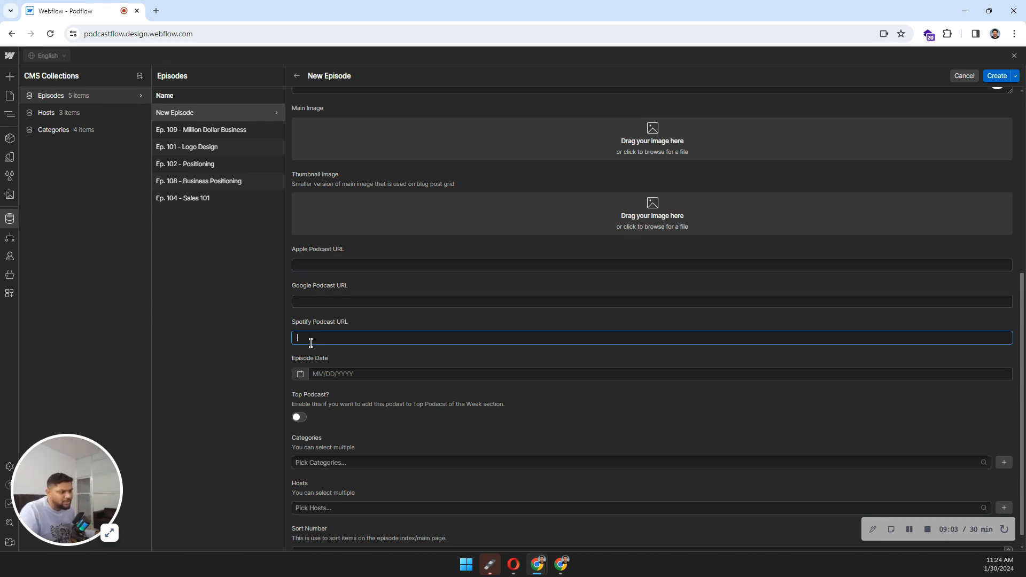
left_click(311, 300)
left_click(316, 265)
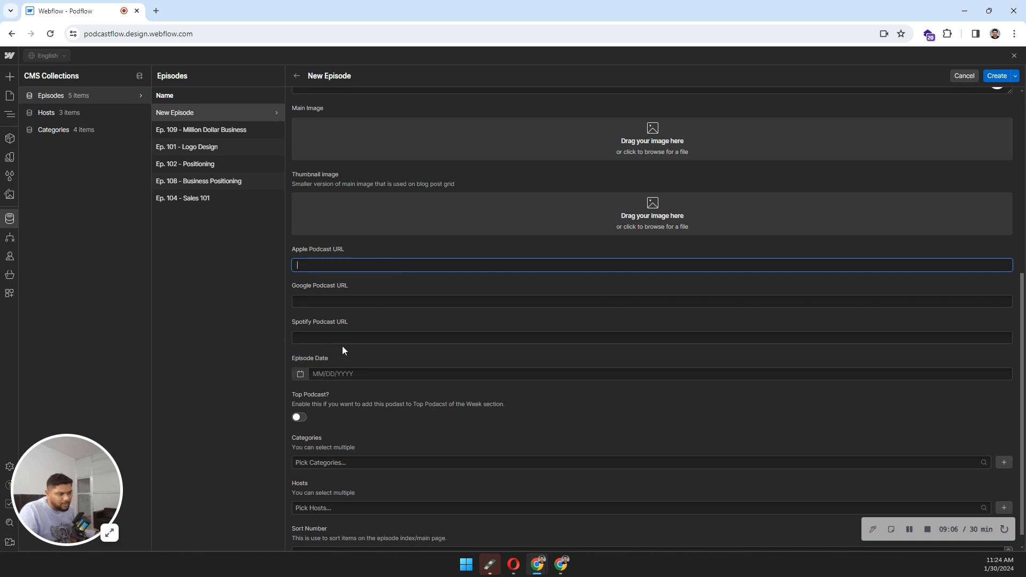
left_click(343, 350)
scroll(348, 363, "down", 1)
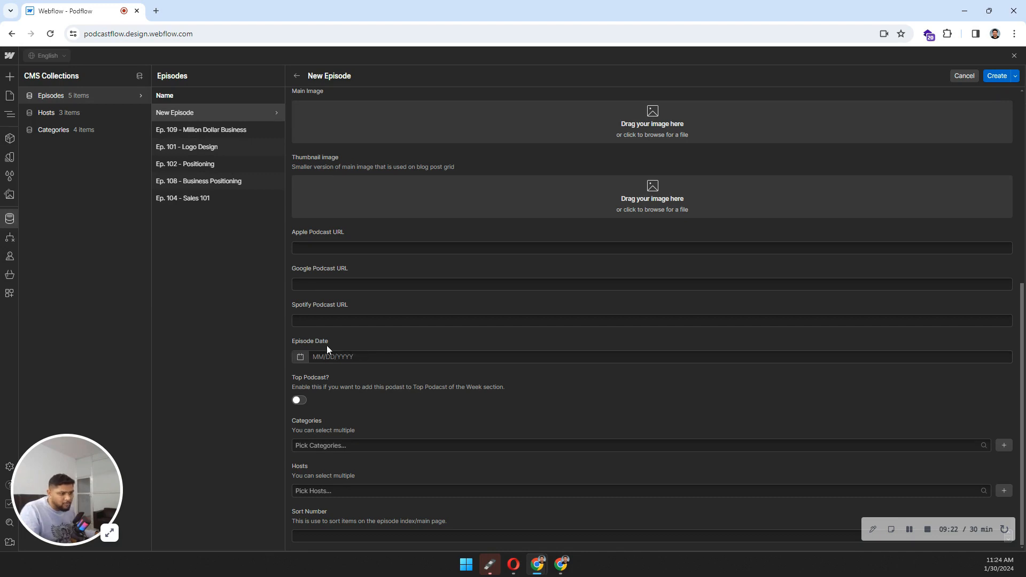
Step: Pick January 24, 2024 as the Episode Date and try the Top Podcast toggle
left_click(300, 357)
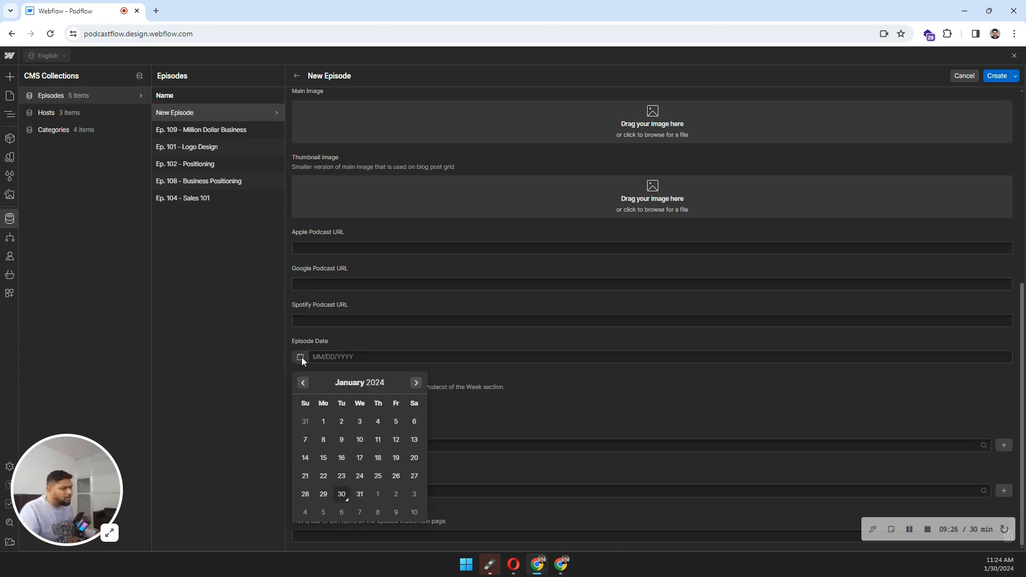
left_click(359, 476)
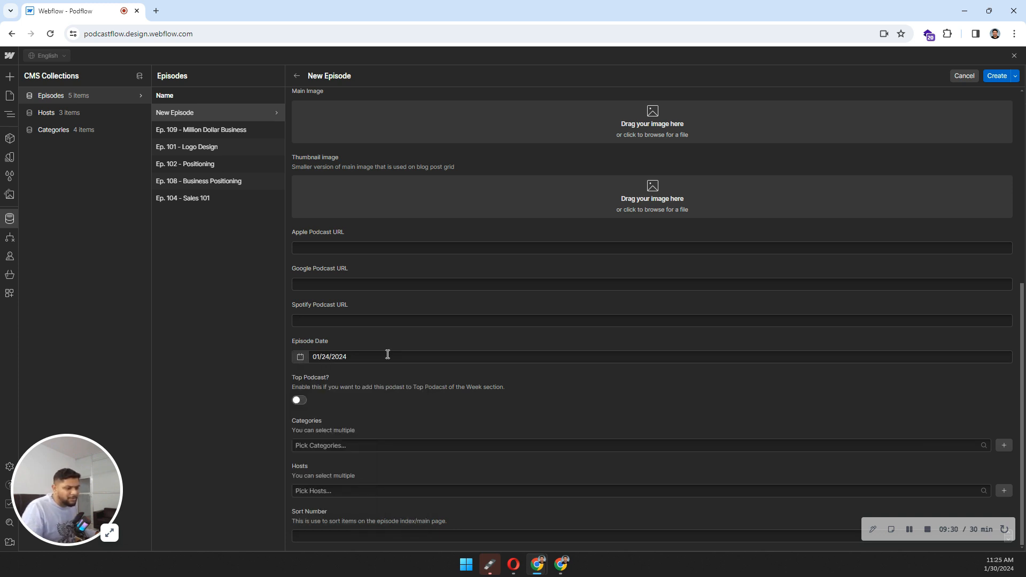
left_click(298, 401)
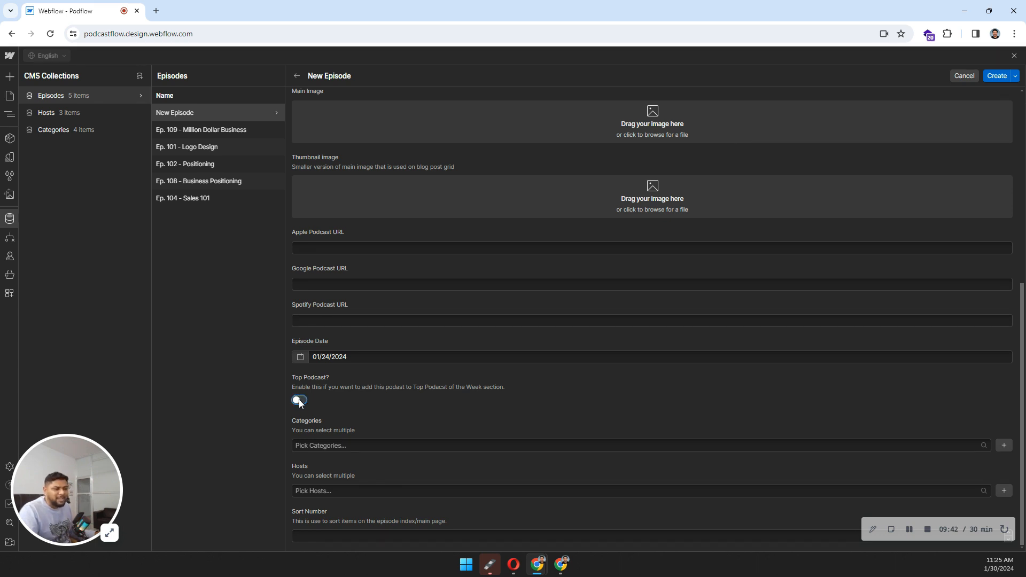
left_click(331, 446)
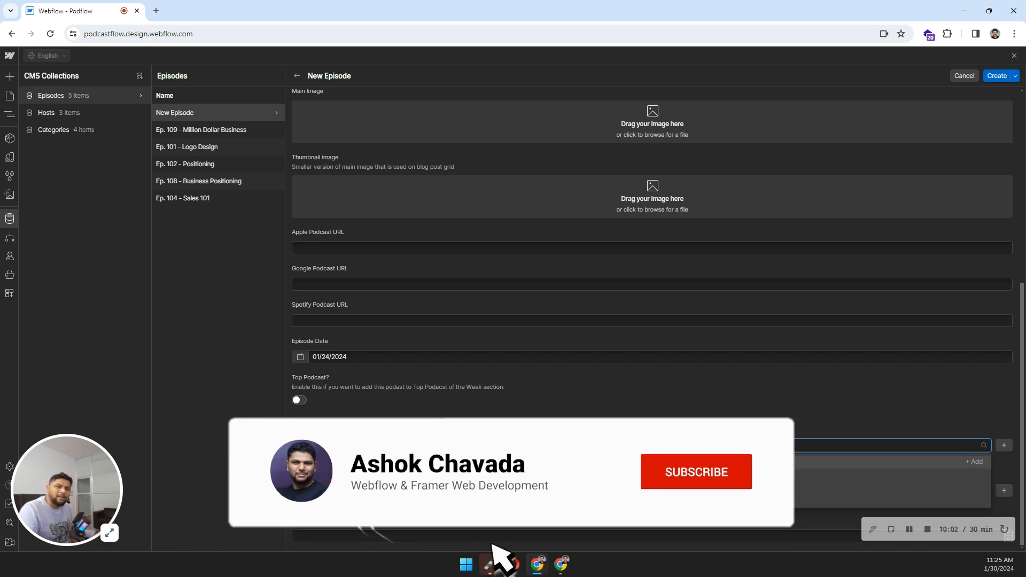
Step: Leave Categories empty and tag two hosts from the Pick Hosts list
left_click(350, 428)
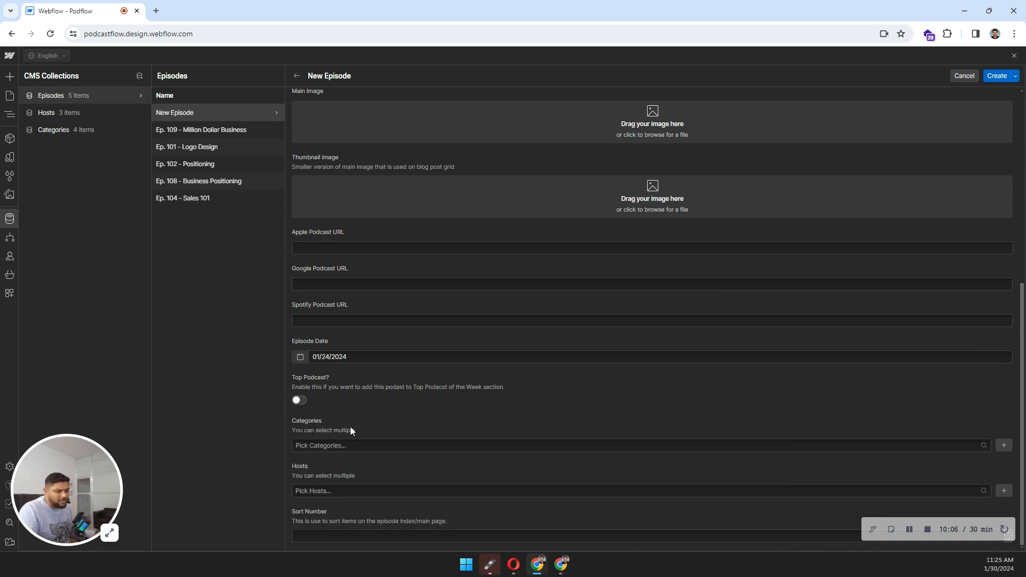
left_click(320, 490)
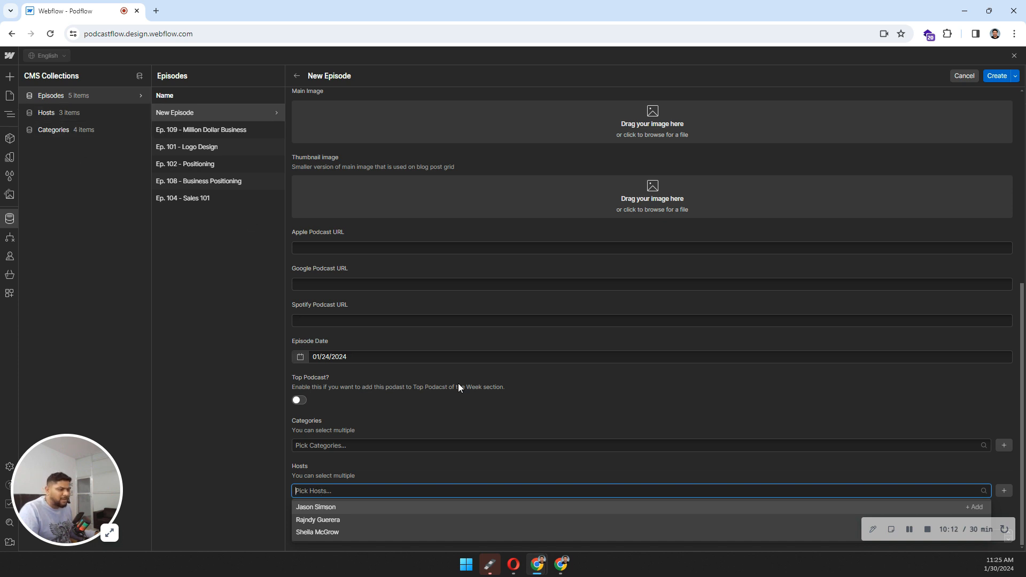
left_click(316, 532)
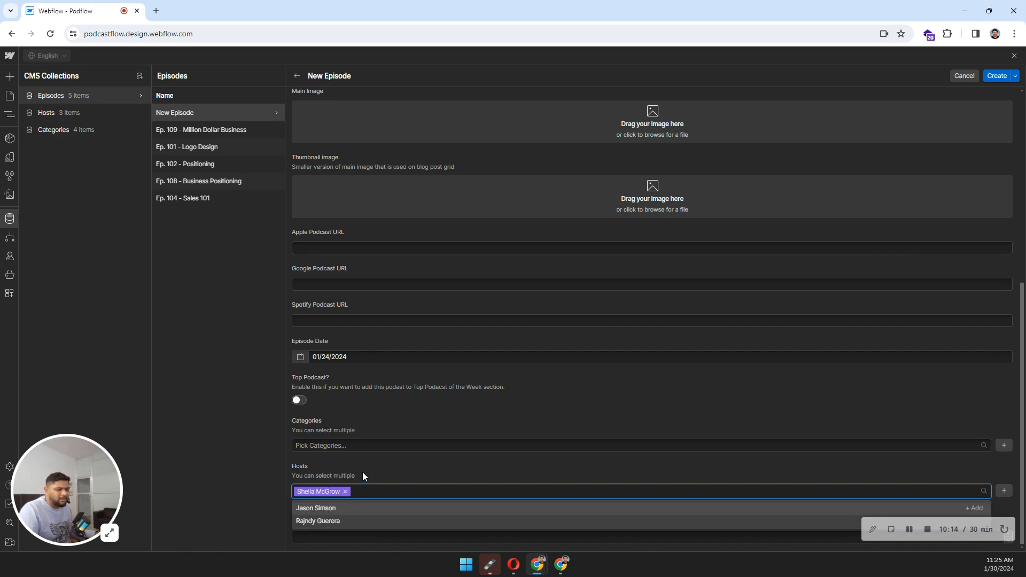
left_click(321, 506)
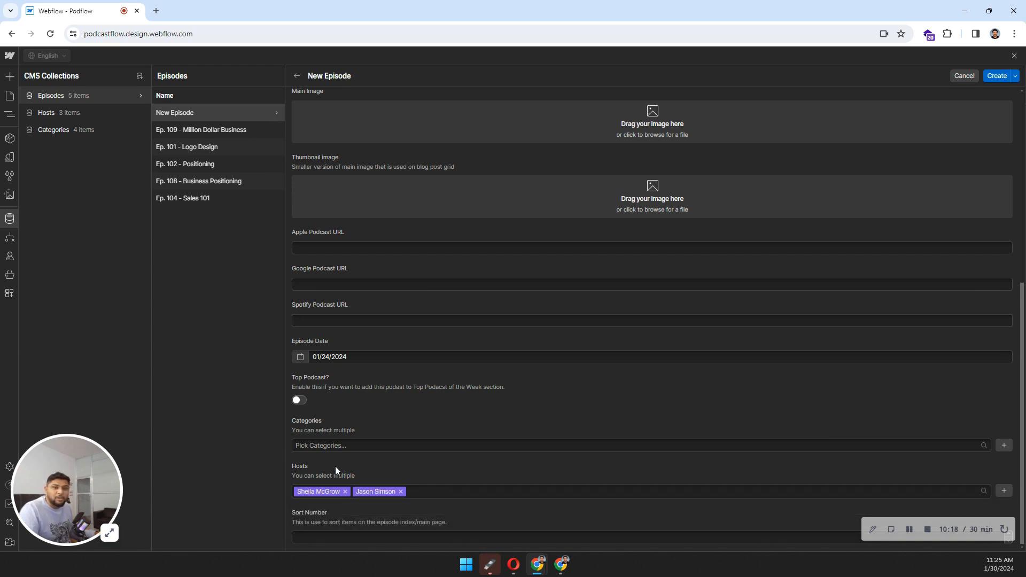
scroll(335, 466, "up", 4)
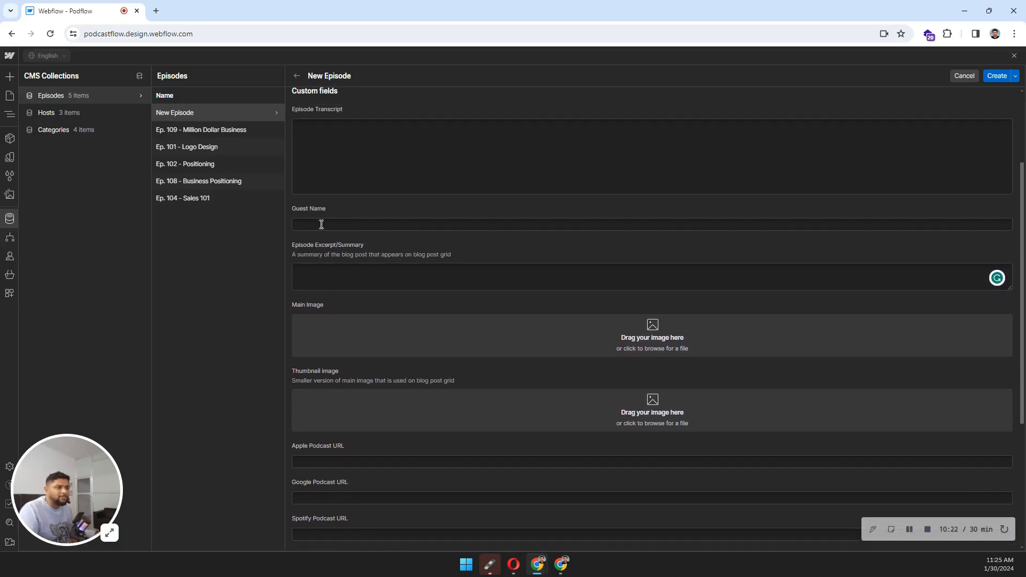
scroll(383, 292, "down", 4)
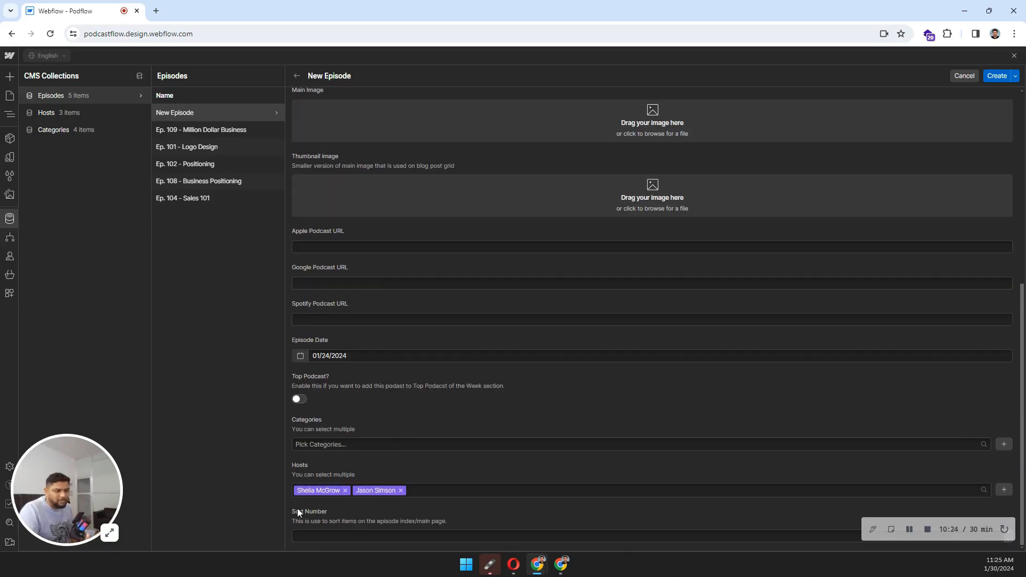
left_click(315, 539)
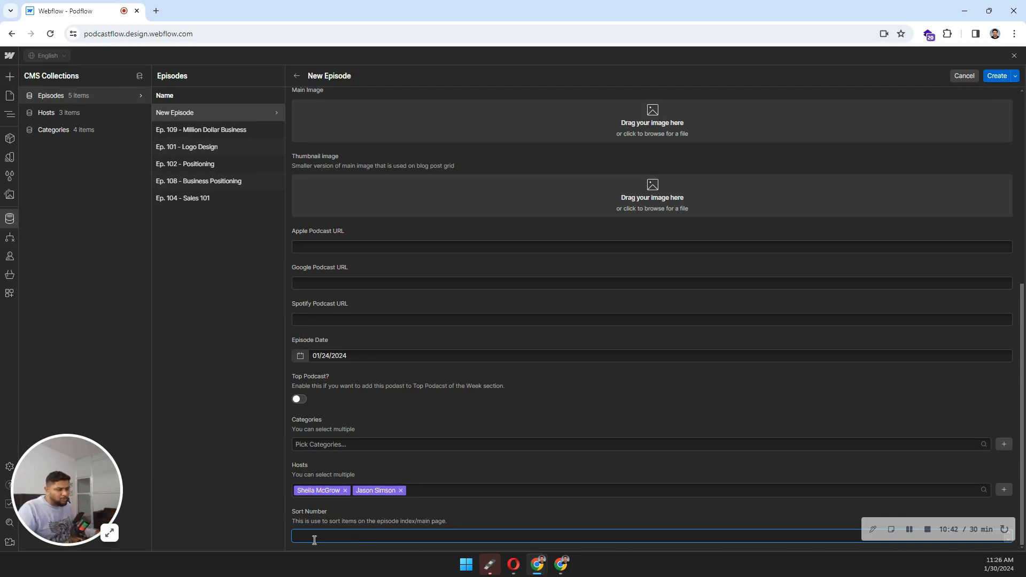
scroll(556, 316, "up", 6)
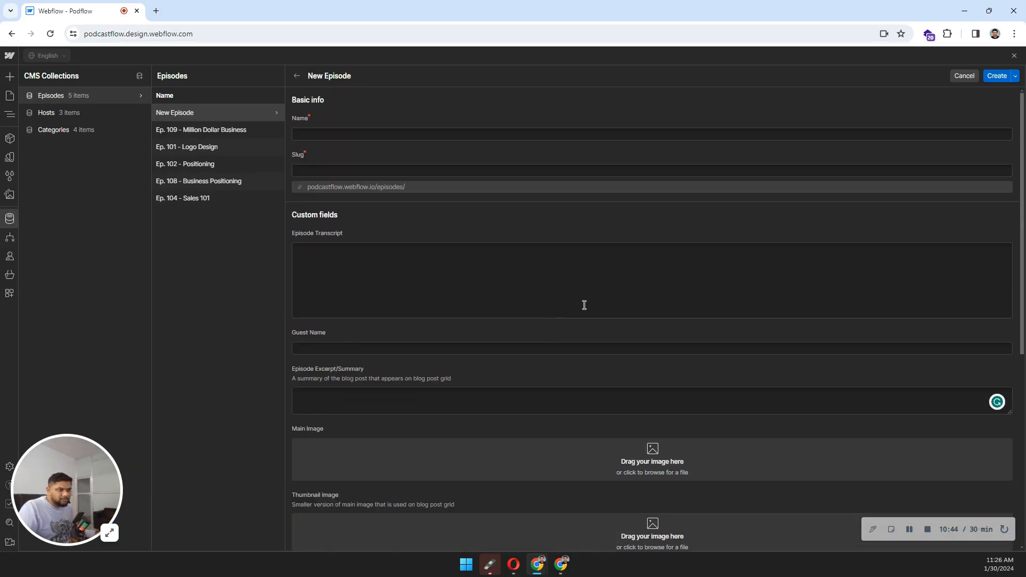
Step: Discard the unsaved new episode and start a new entry in the Hosts collection
left_click(965, 75)
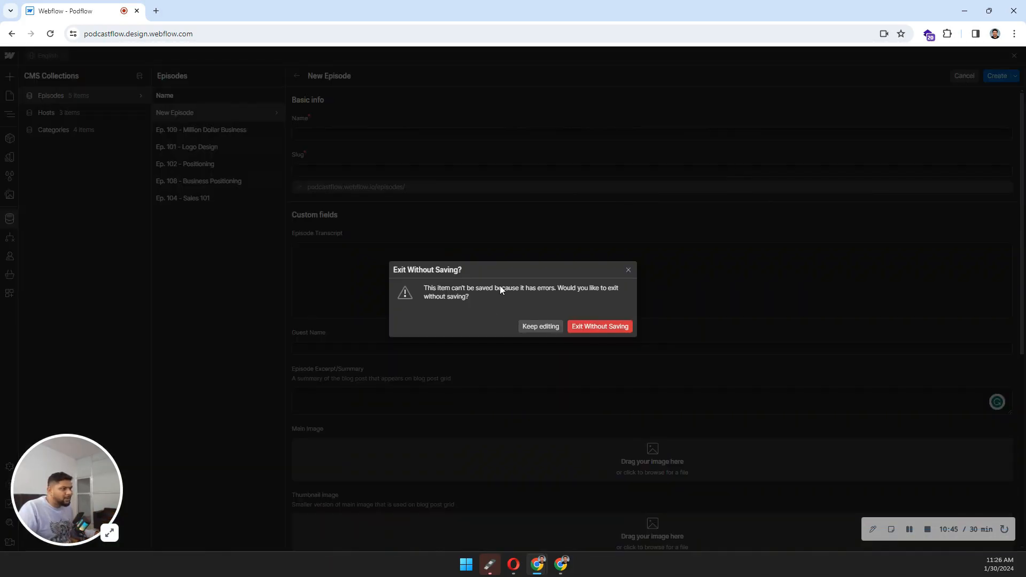
left_click(581, 327)
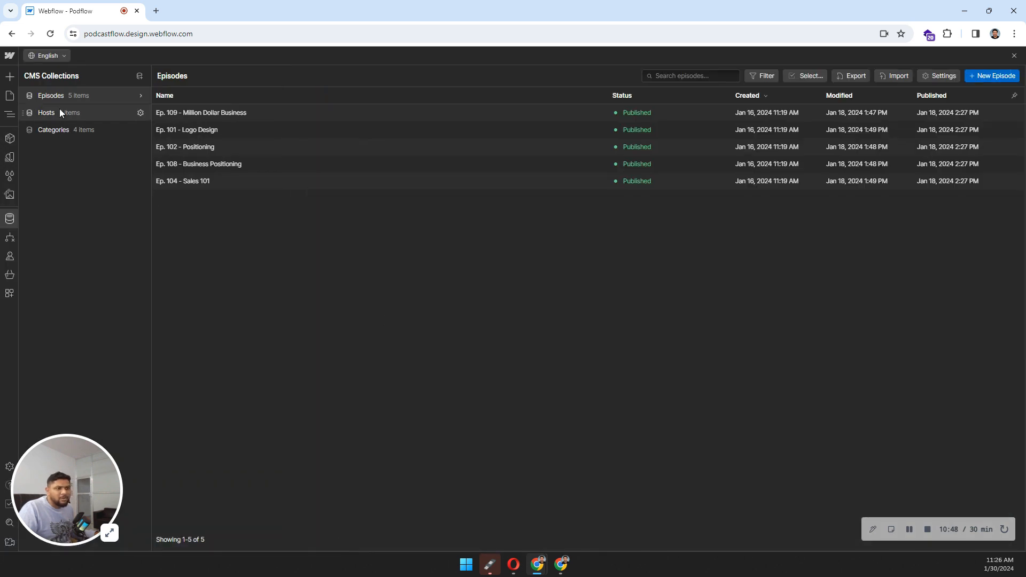
left_click(59, 112)
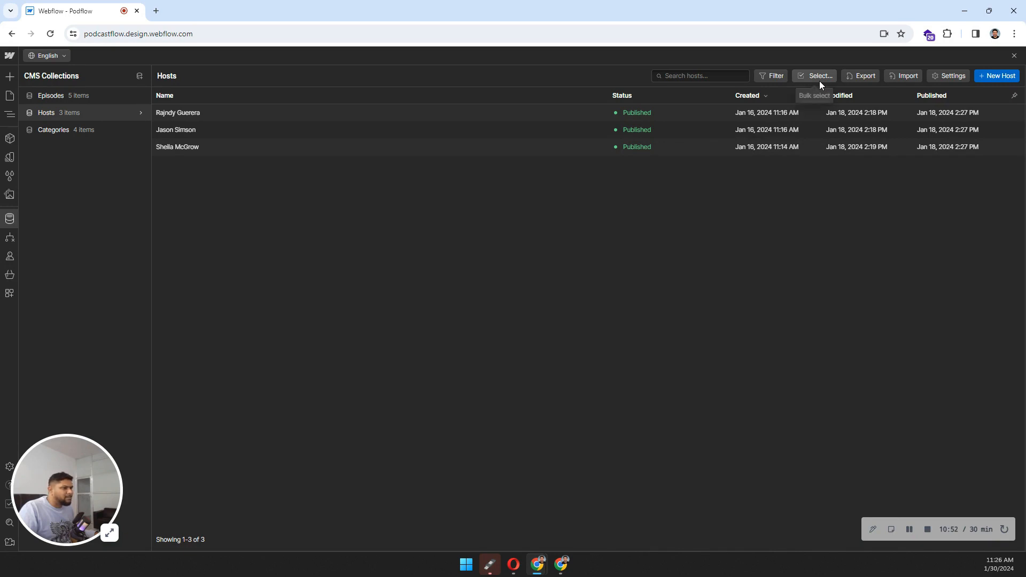
left_click(997, 76)
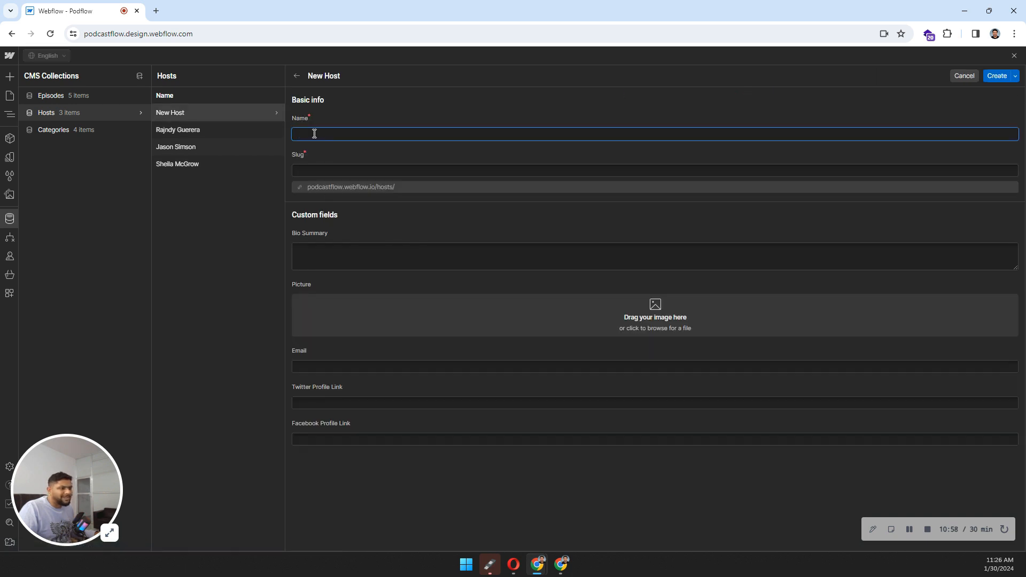
Step: Look over the new host's Bio Summary, Email, Twitter and Facebook link fields, then cancel it
left_click(310, 246)
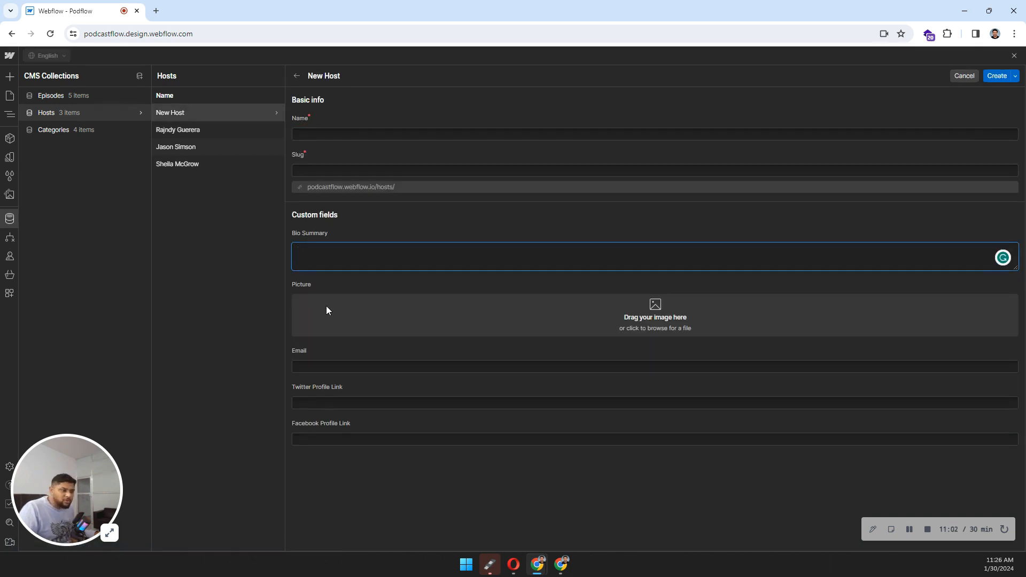
left_click(314, 366)
left_click(313, 402)
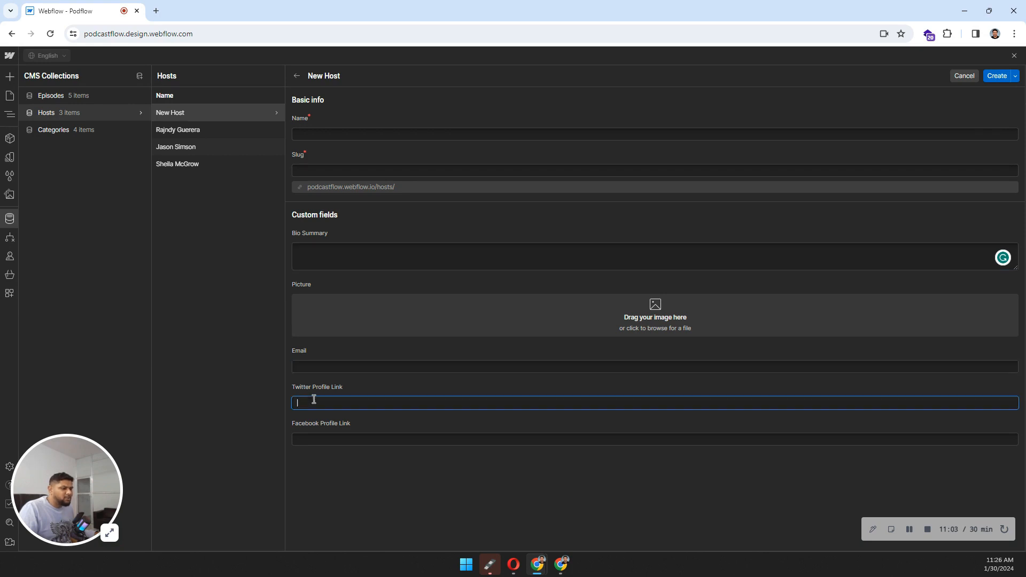
left_click(311, 440)
left_click(962, 77)
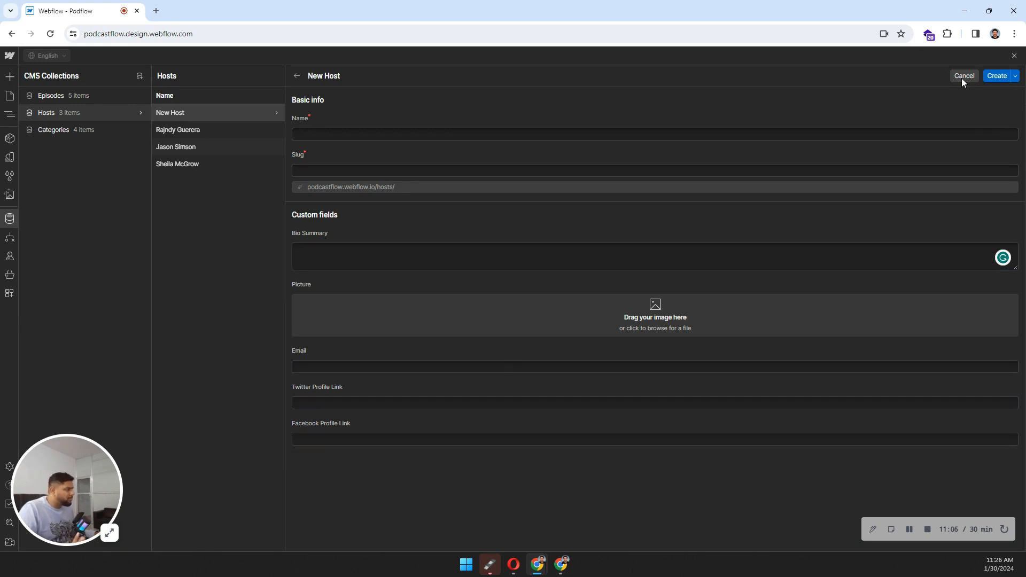
Step: Switch between the Categories and Episodes collections, then close the CMS panel
left_click(107, 128)
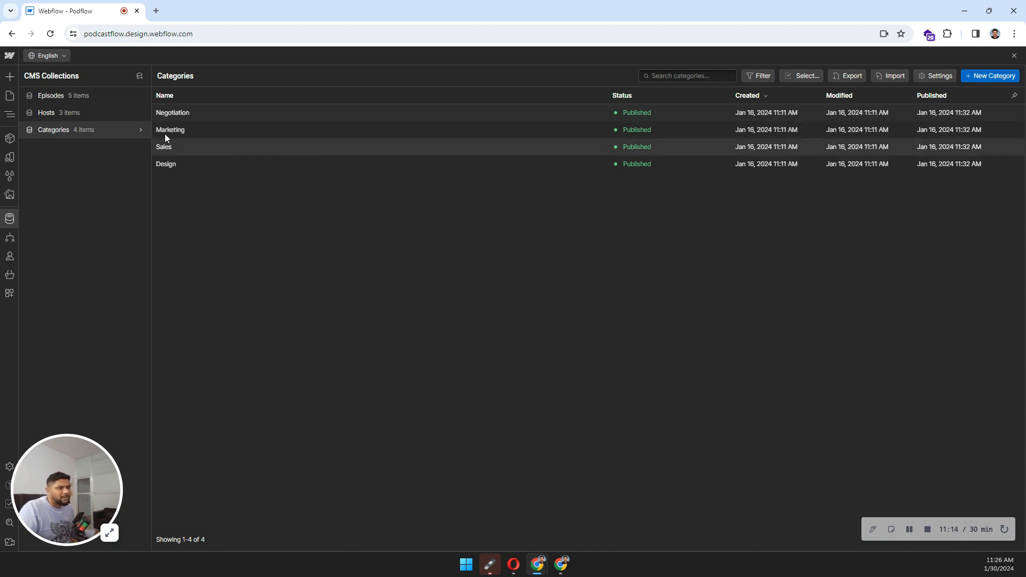
left_click(70, 101)
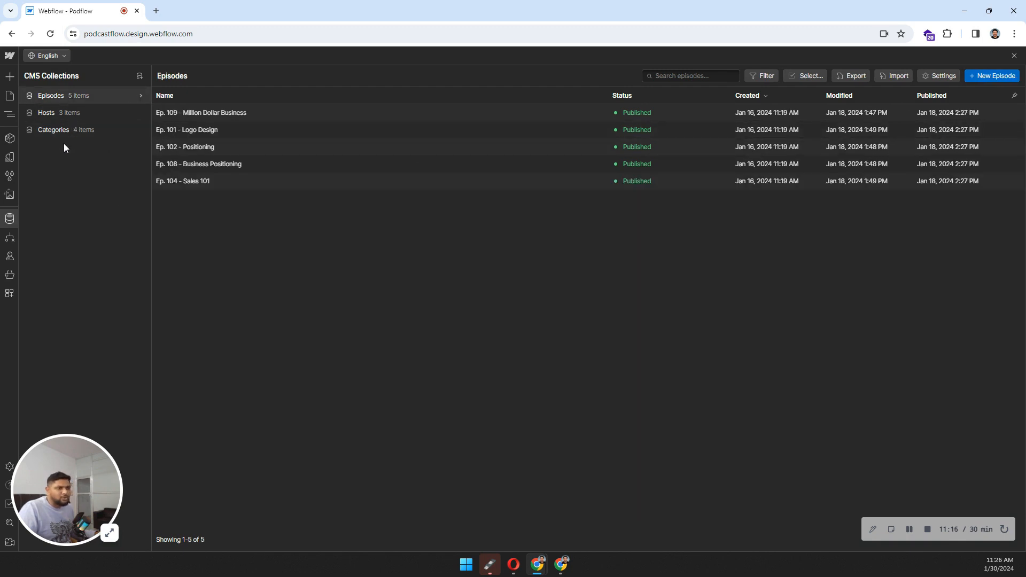
left_click(68, 128)
left_click(67, 95)
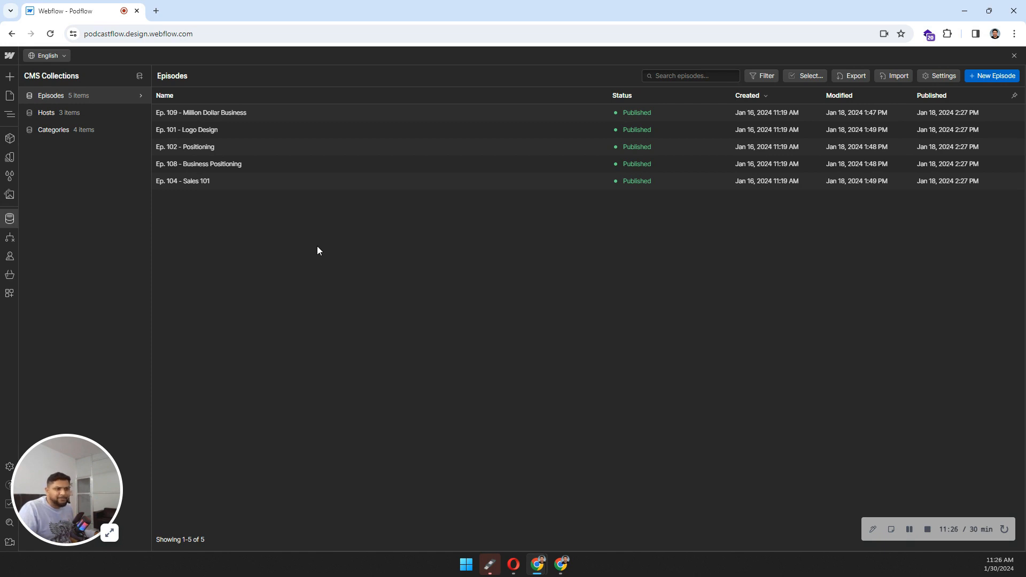
left_click(10, 219)
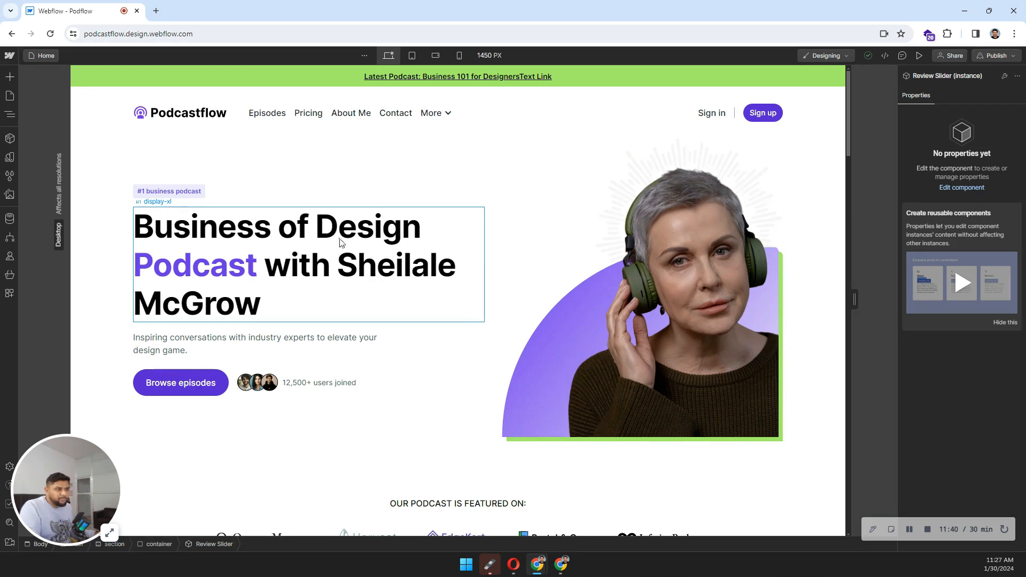
Step: Show the Pages panel listing the static pages and the Episodes, Hosts and Categories templates
left_click(10, 96)
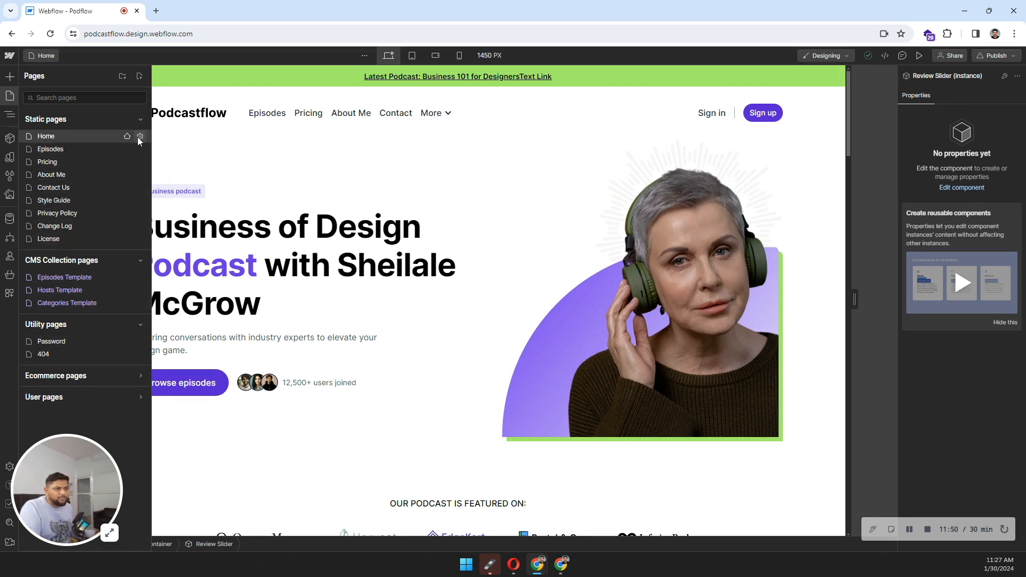
Step: Scroll through the Home page's SEO, Open Graph, Site Search and empty Custom Code settings, then close them
left_click(140, 136)
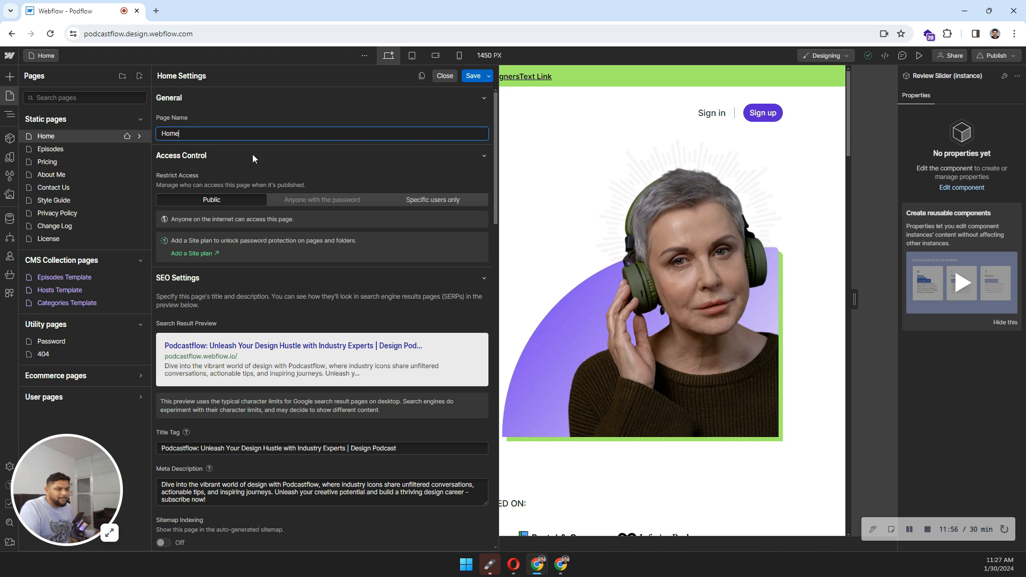
scroll(252, 154, "down", 4)
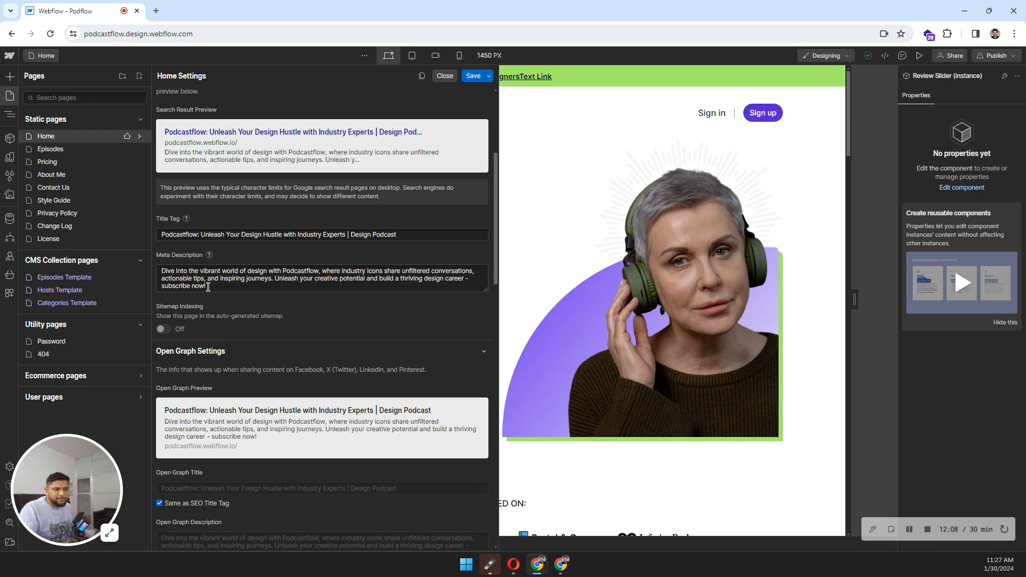
scroll(226, 283, "down", 6)
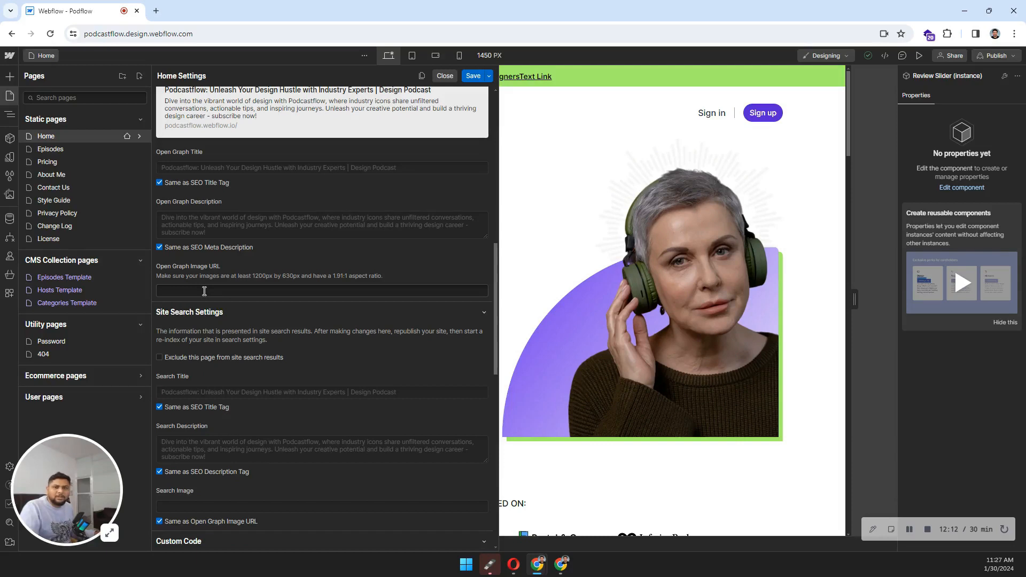
scroll(205, 291, "up", 7)
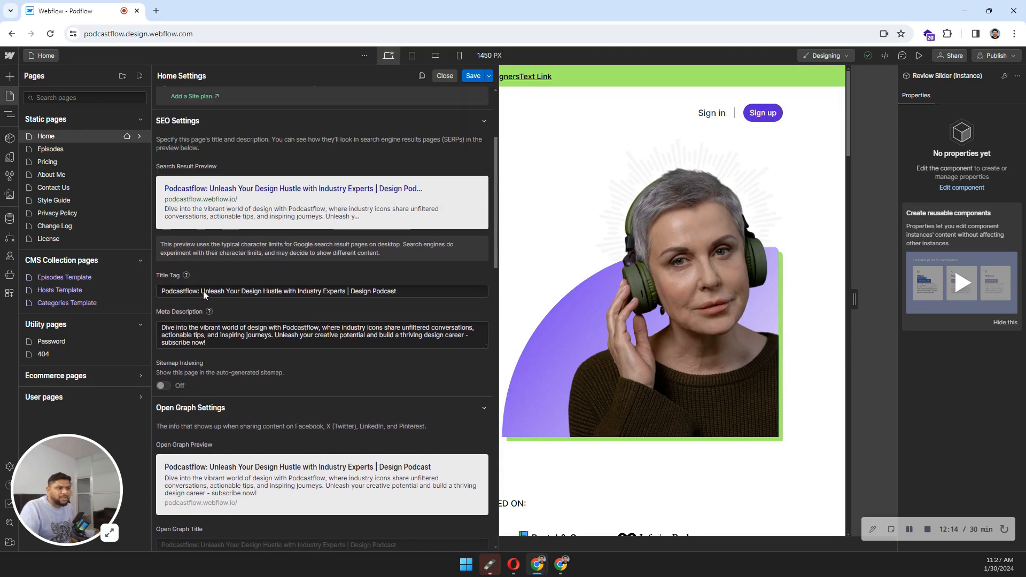
scroll(203, 291, "up", 1)
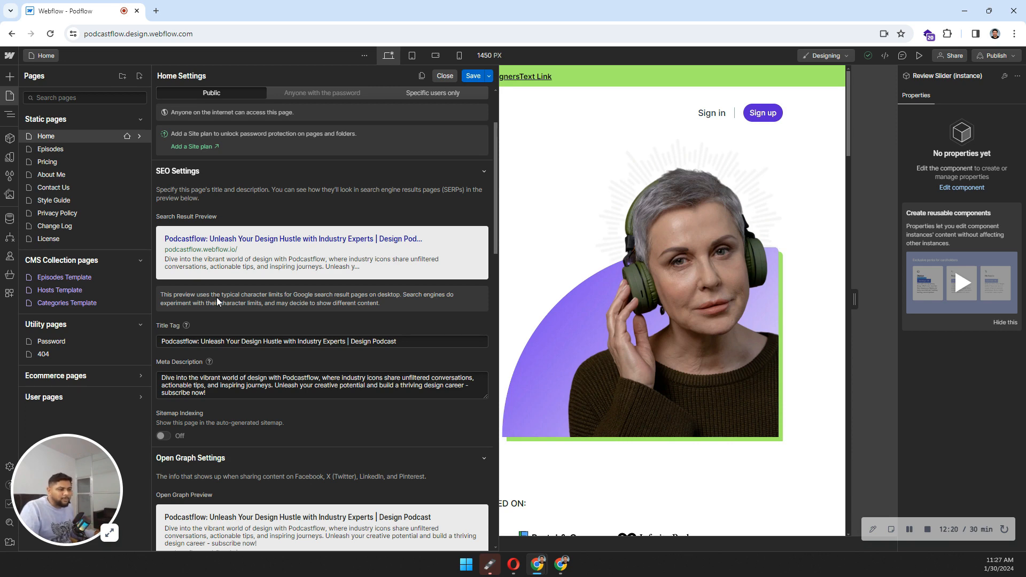
scroll(217, 297, "down", 8)
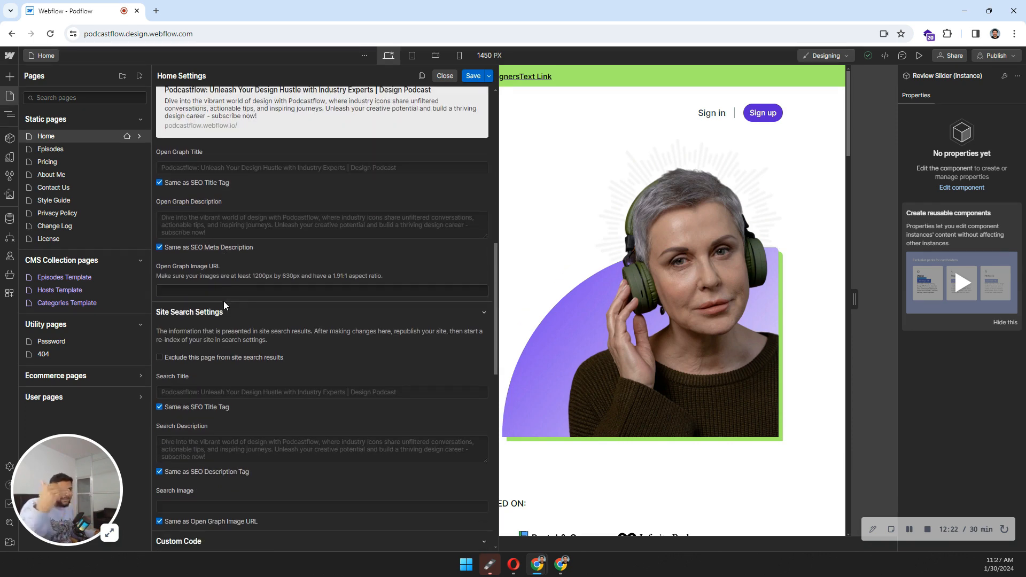
scroll(223, 302, "up", 2)
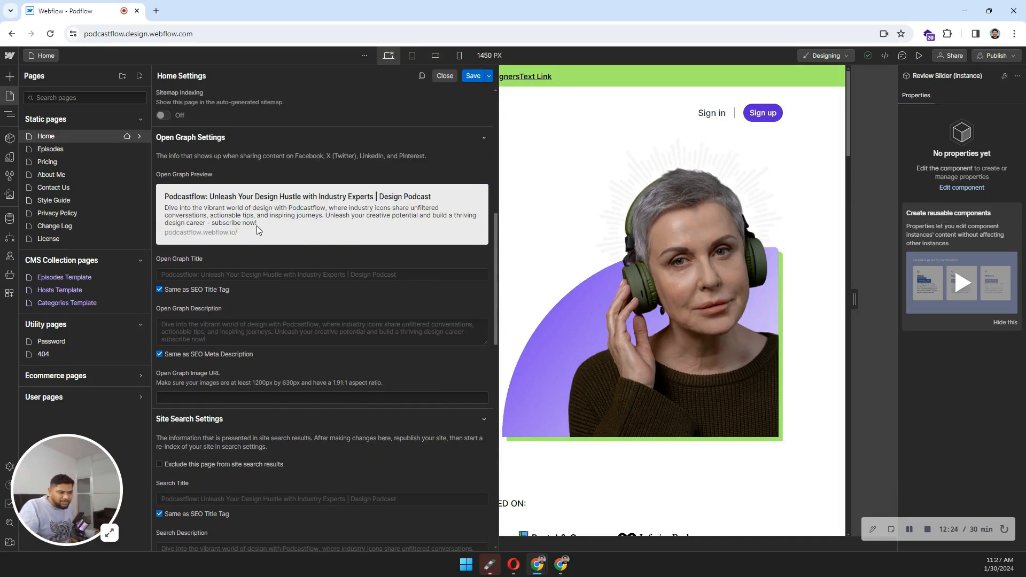
scroll(257, 225, "down", 9)
scroll(283, 206, "down", 1)
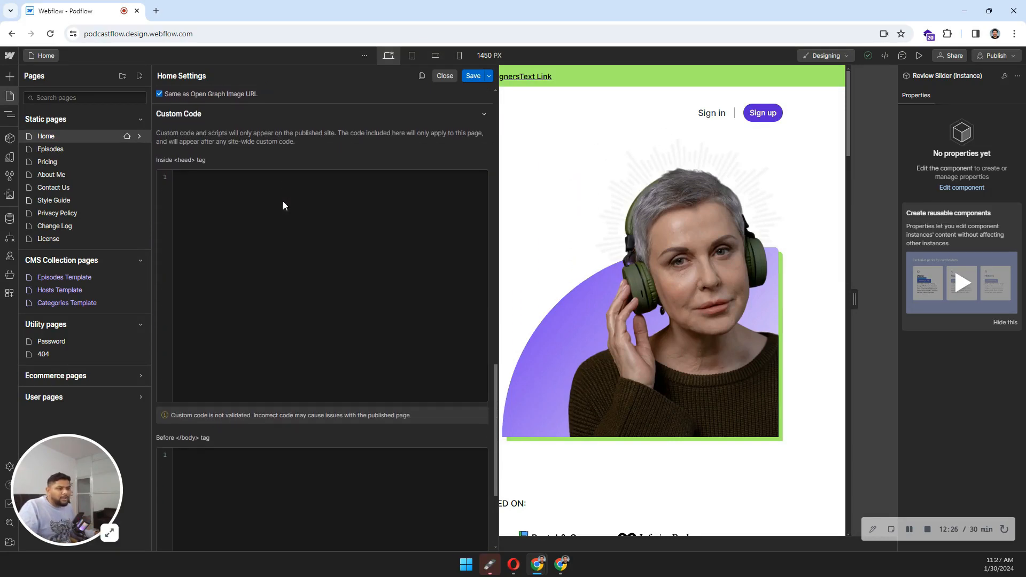
scroll(239, 312, "down", 2)
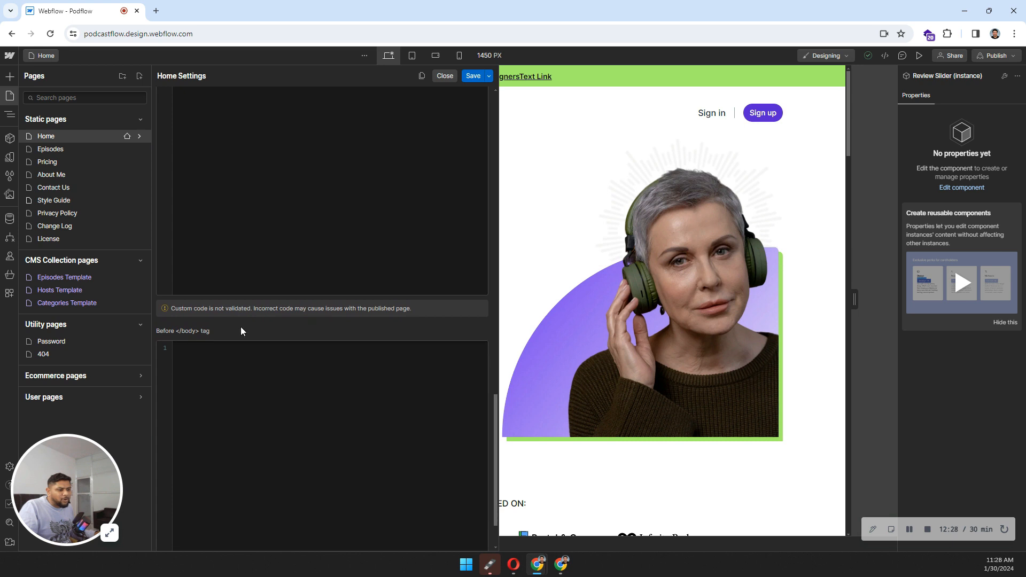
scroll(283, 185, "up", 2)
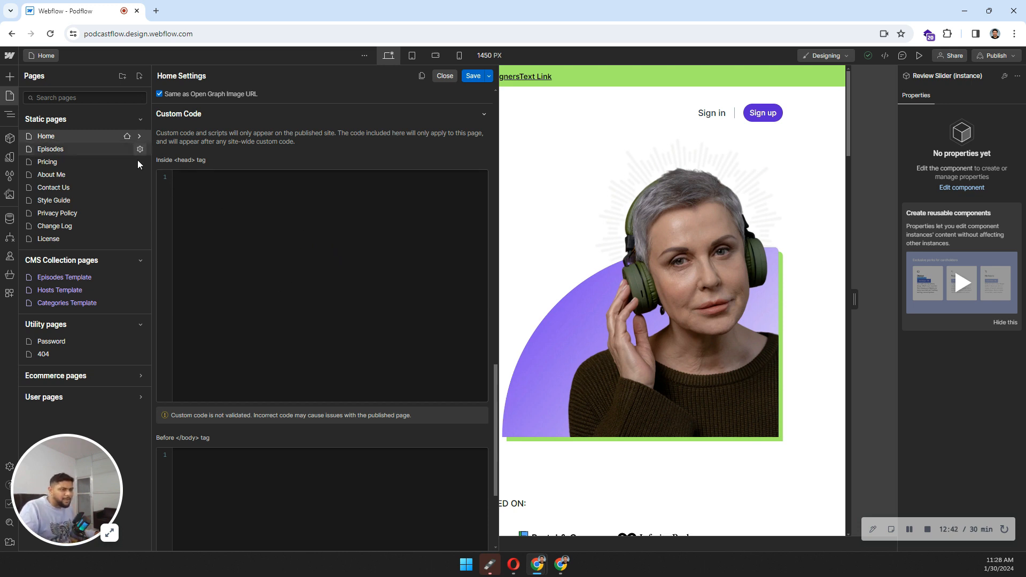
left_click(446, 77)
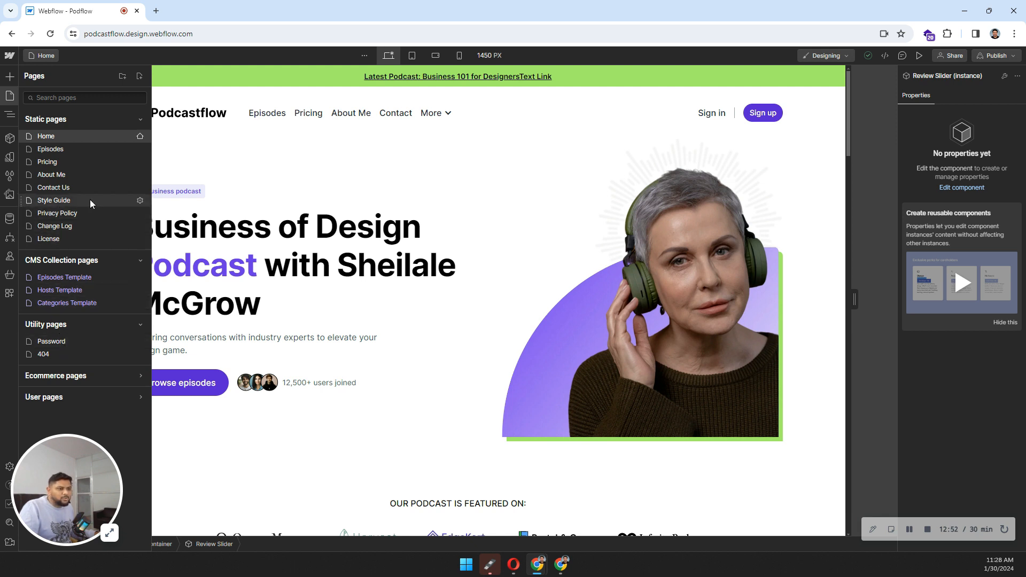
left_click(139, 200)
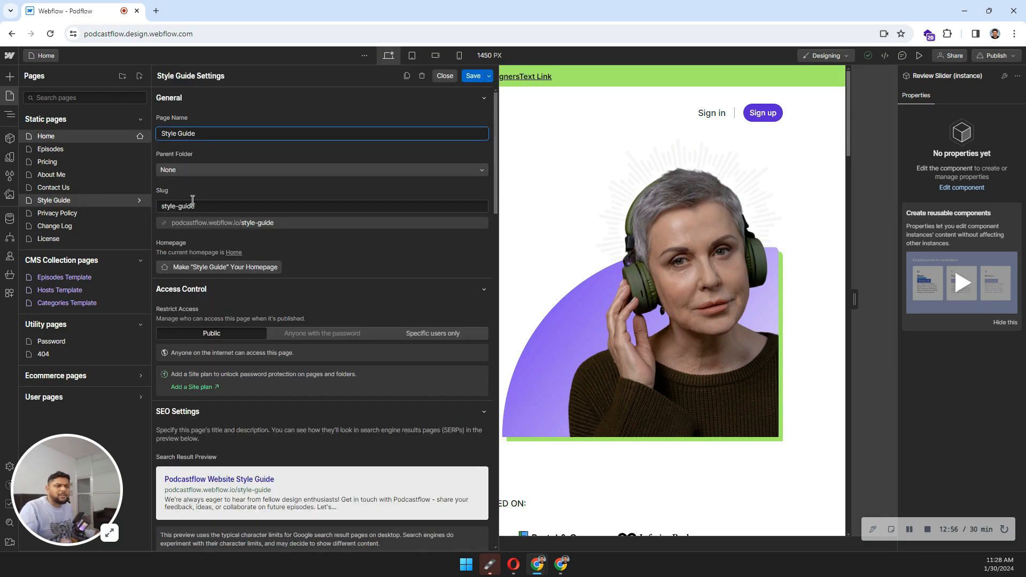
left_click(489, 78)
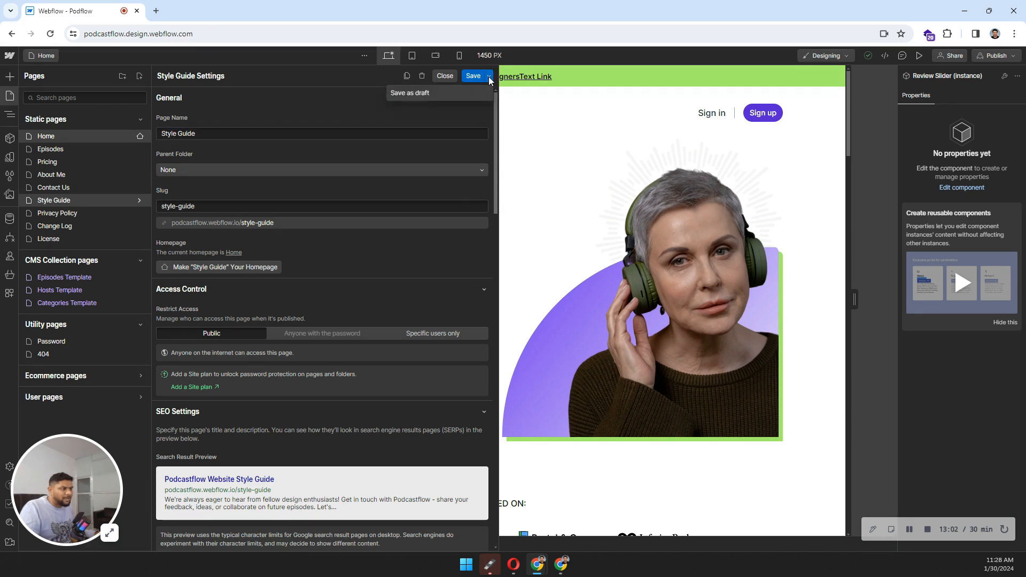
left_click(294, 97)
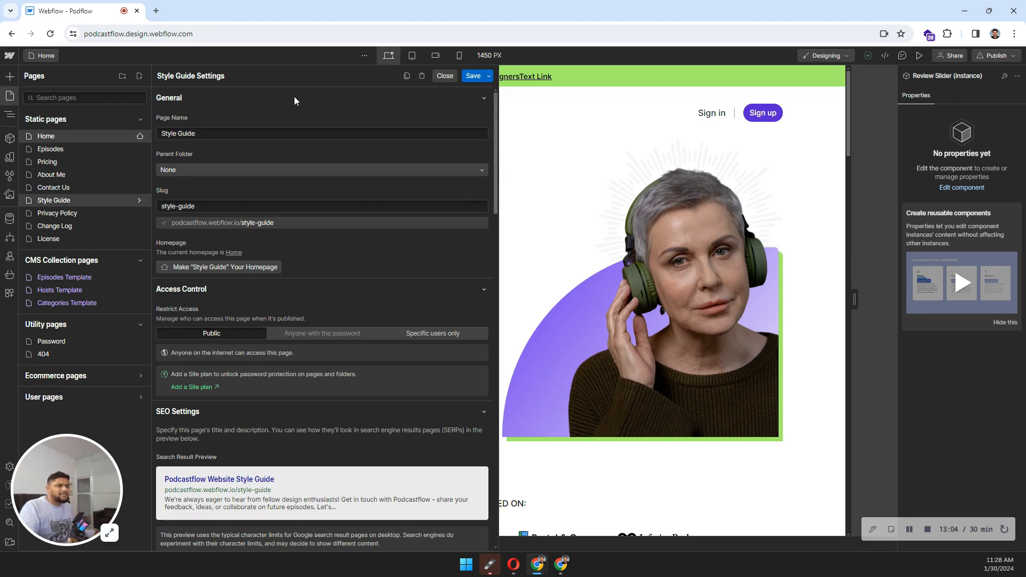
left_click(445, 76)
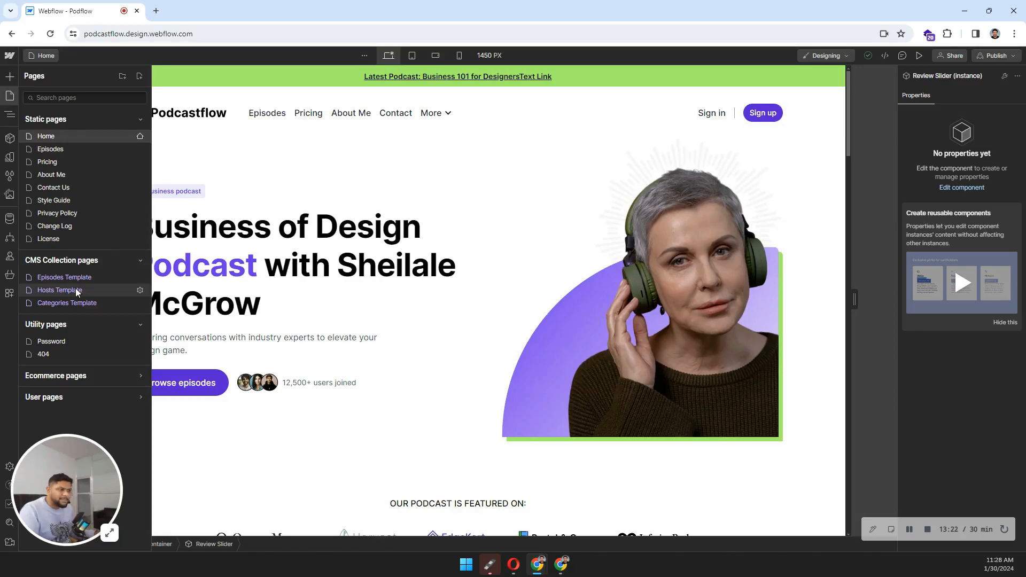
Step: Select the hero heading and go to the site's dashboard settings from the Webflow menu
left_click(384, 238)
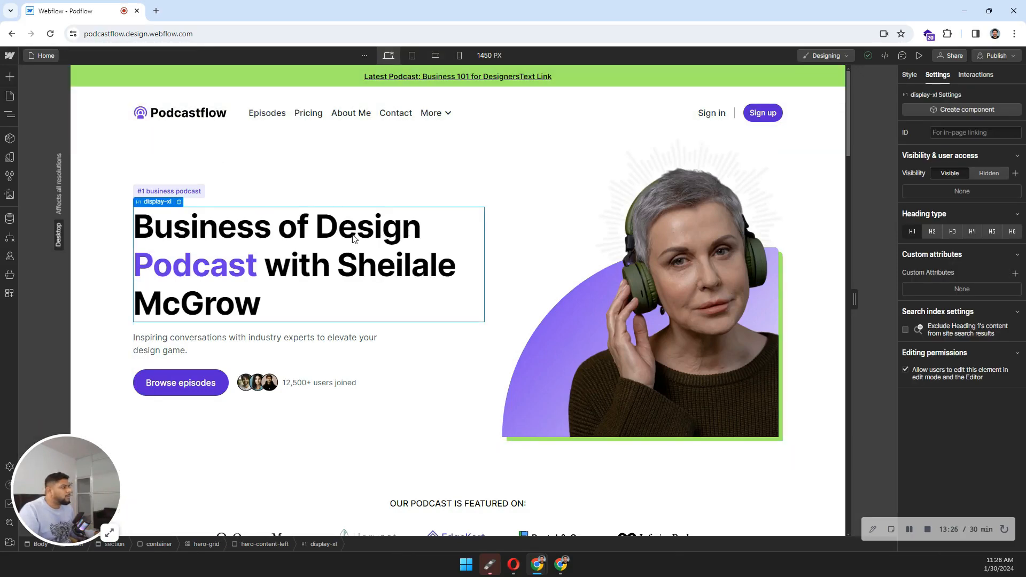
left_click(15, 59)
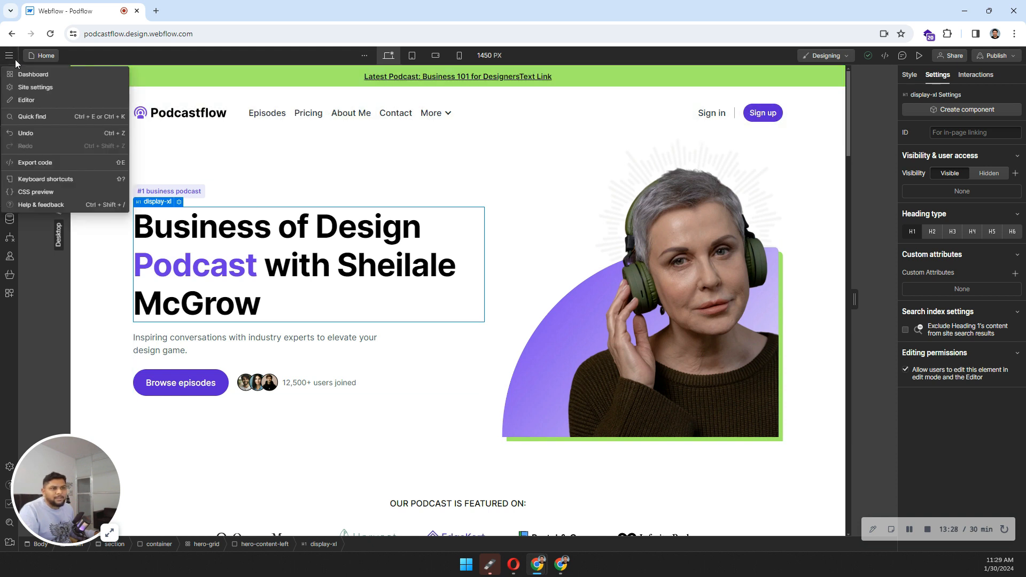
left_click(31, 87)
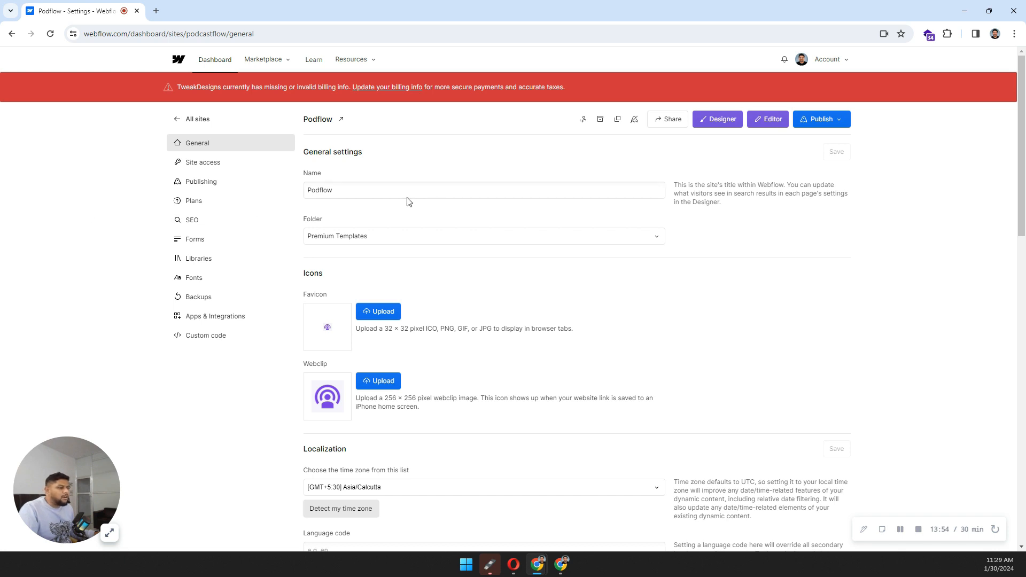
Step: Review the 32 × 32 favicon and 256 × 256 webclip size requirements, then go to Site access
scroll(408, 201, "down", 2)
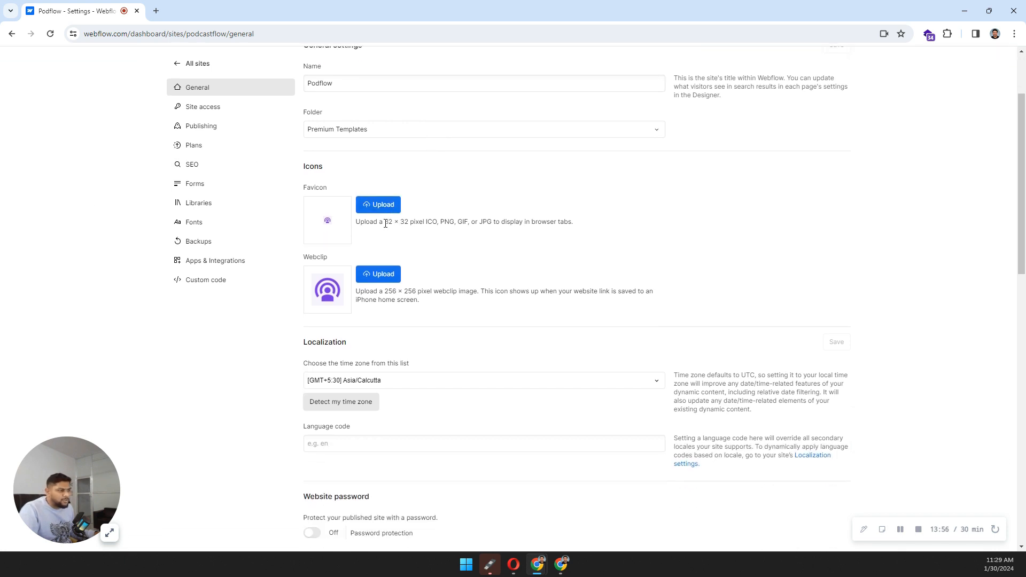
left_click_drag(385, 224, 419, 225)
left_click(447, 238)
left_click_drag(385, 292, 419, 291)
left_click(420, 290)
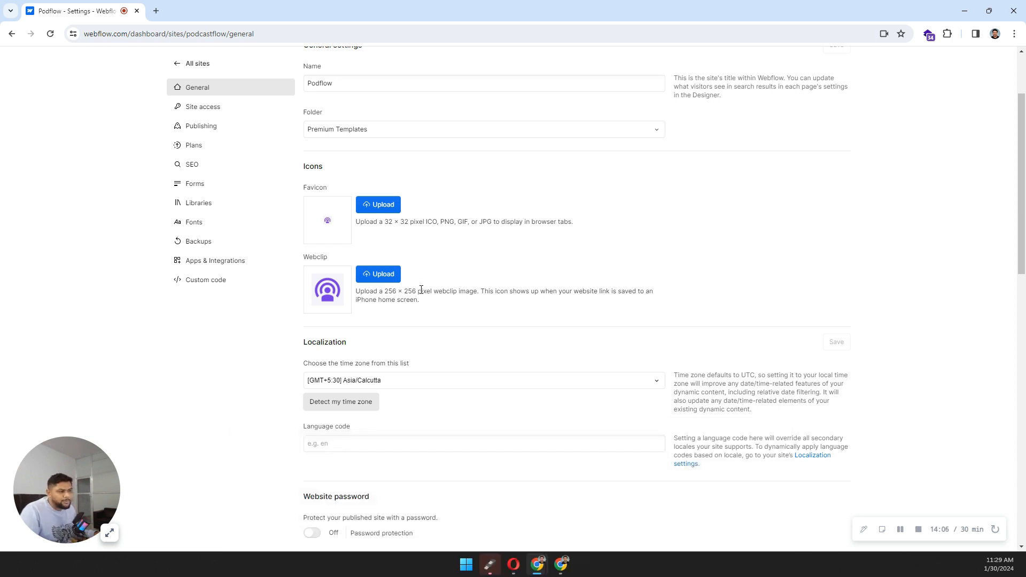
left_click(219, 108)
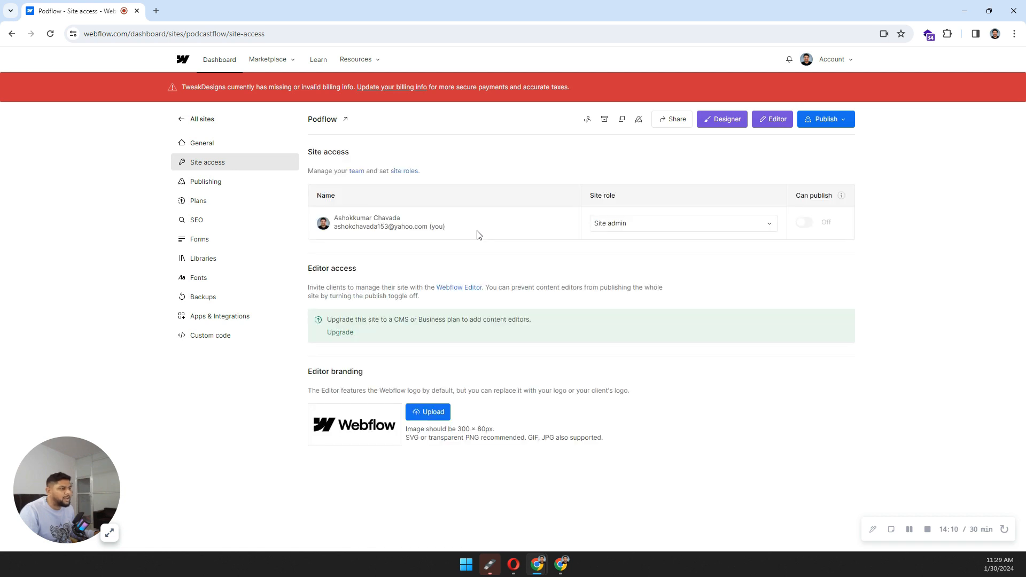
Step: Check the Publishing settings down to Advanced publishing options, then go to the Plans page
left_click(229, 186)
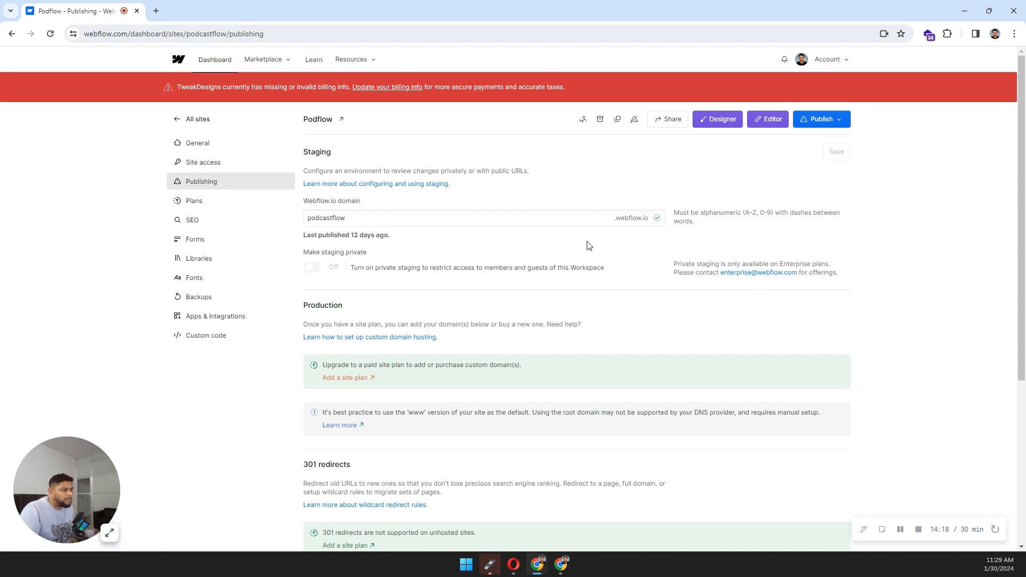
scroll(589, 246, "down", 3)
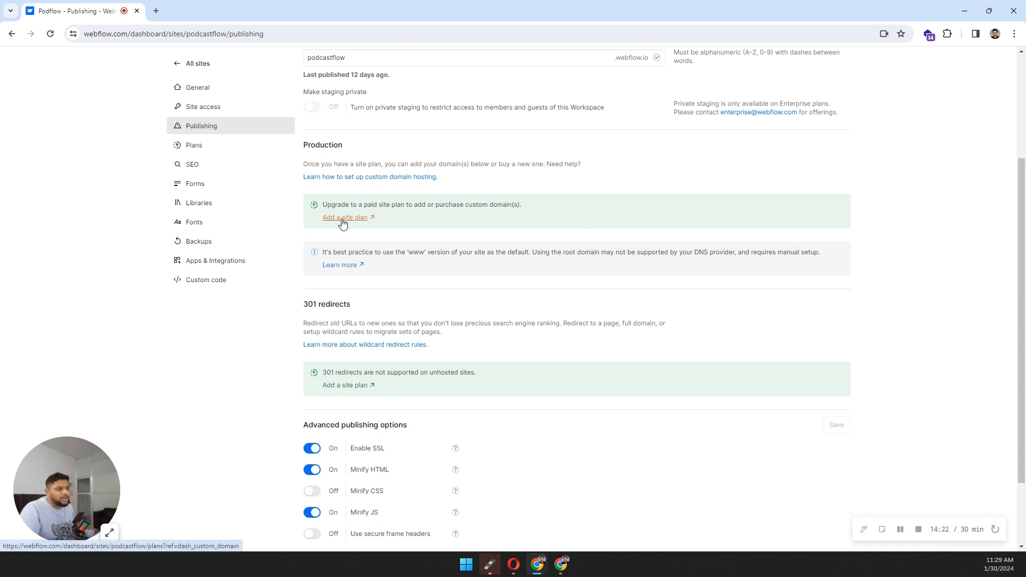
left_click(194, 152)
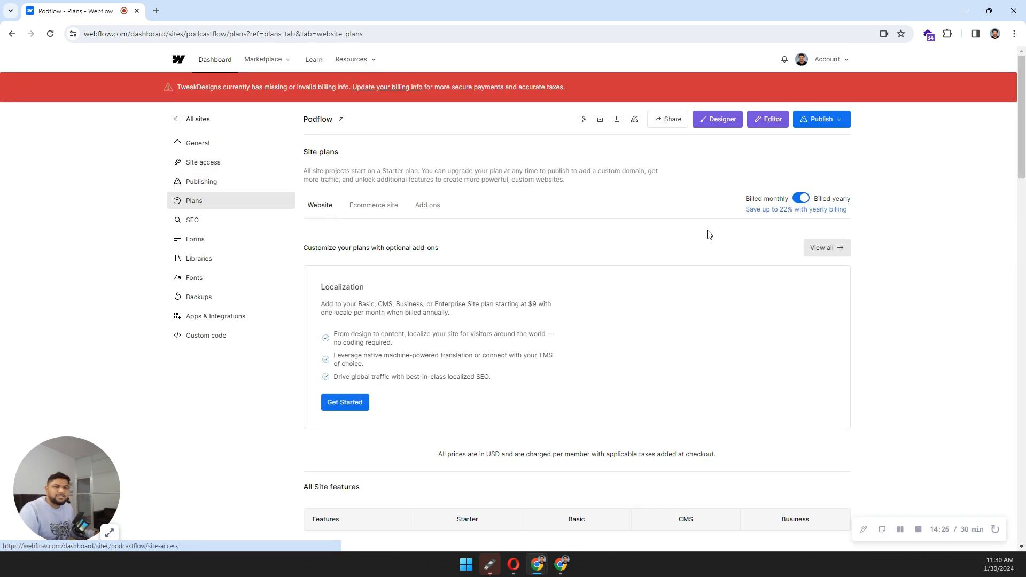
Step: Compare the CMS plan at $29 billed monthly against $23 billed yearly, ending on yearly billing
scroll(707, 230, "down", 1)
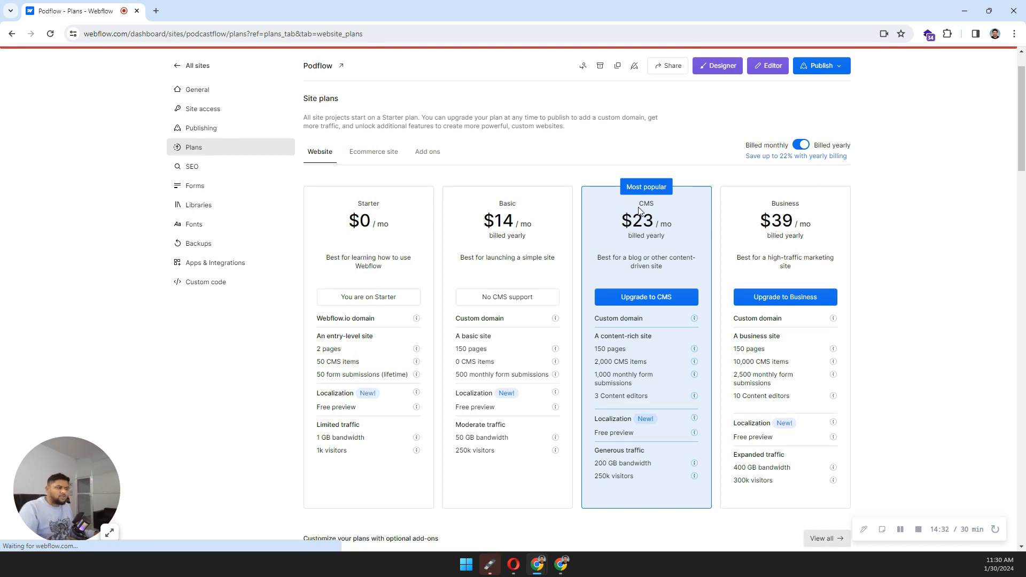
left_click_drag(639, 207, 630, 236)
left_click(644, 258)
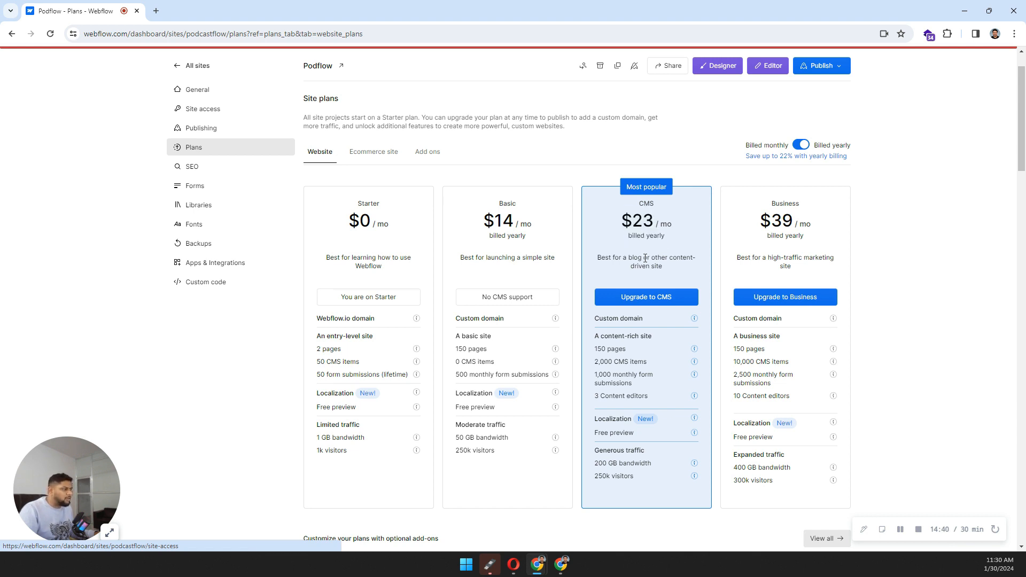
left_click(802, 144)
double_click(641, 221)
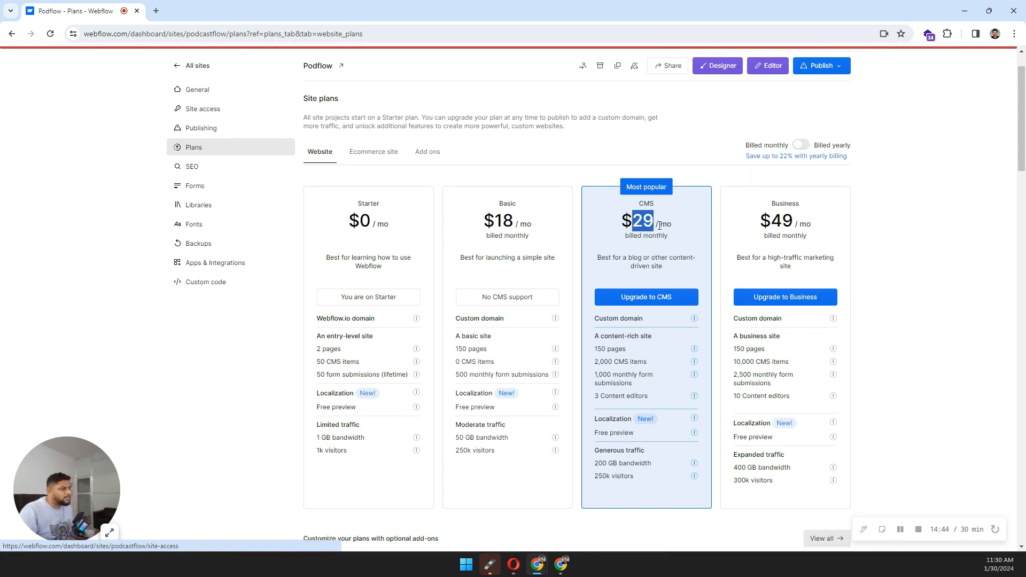
left_click(800, 145)
scroll(650, 210, "down", 2)
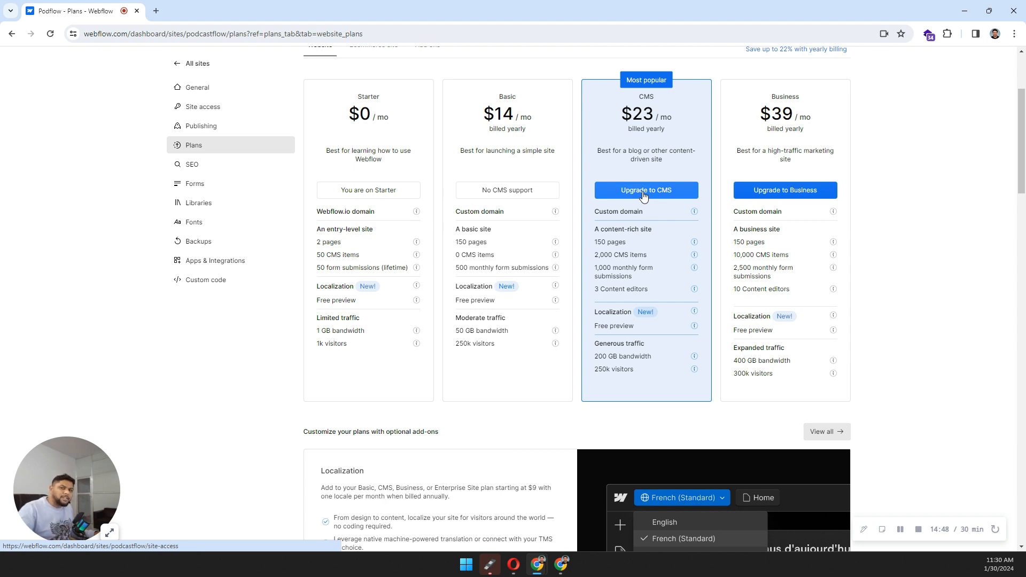
scroll(643, 196, "up", 2)
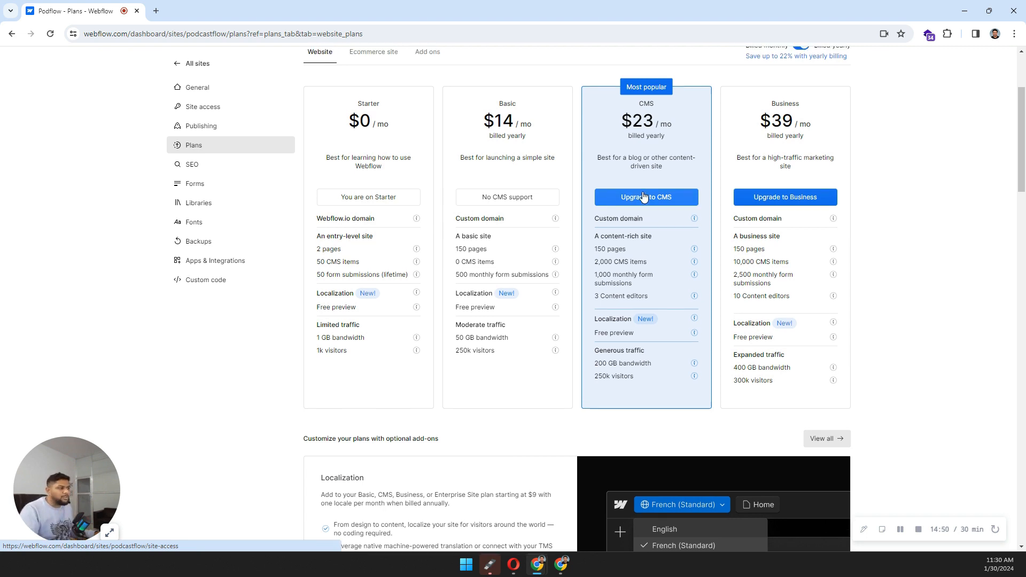
scroll(644, 195, "down", 2)
scroll(643, 191, "up", 1)
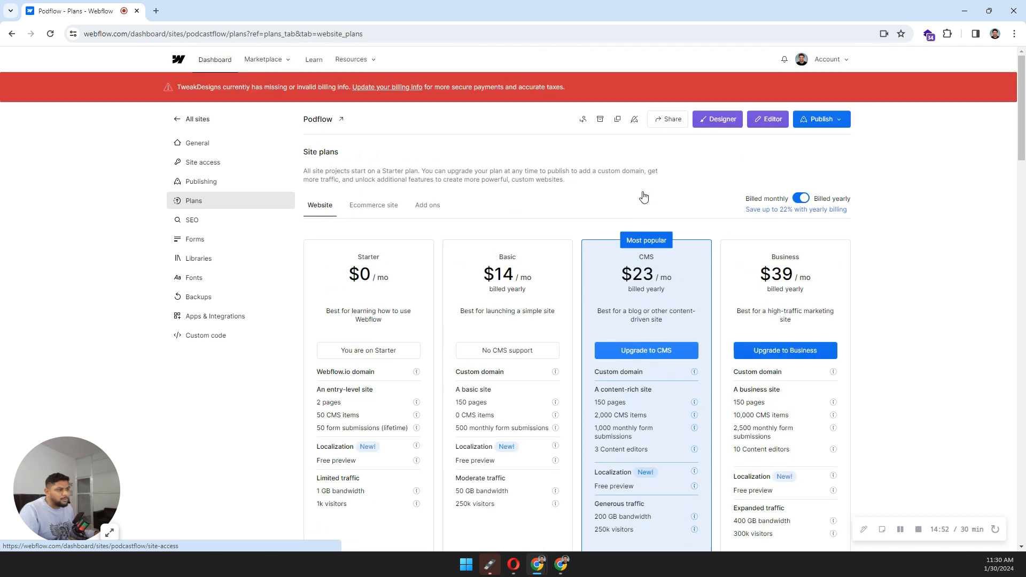
Step: Return to Publishing settings and publish the site to podcastflow.webflow.io
left_click(202, 183)
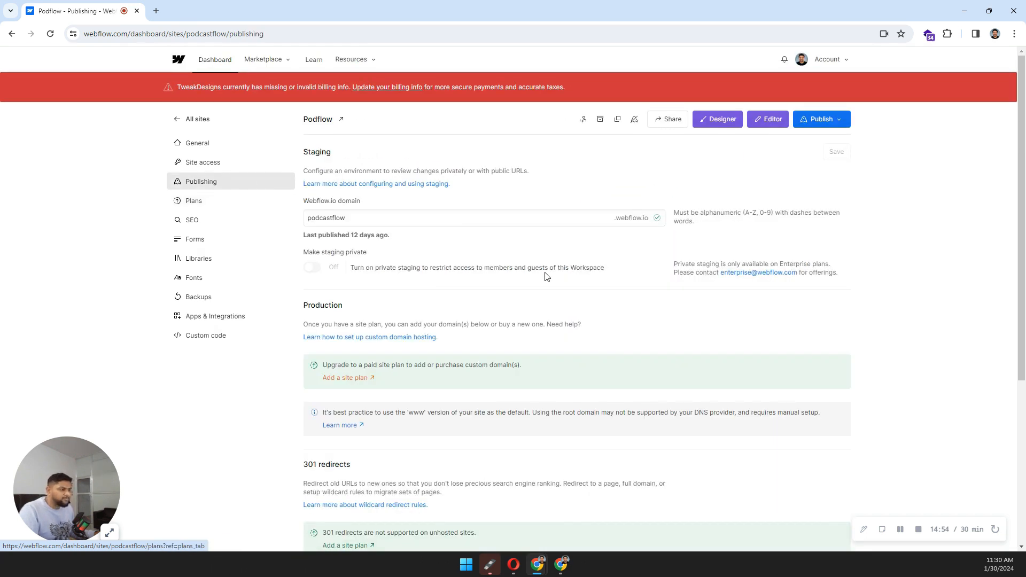
scroll(551, 278, "down", 3)
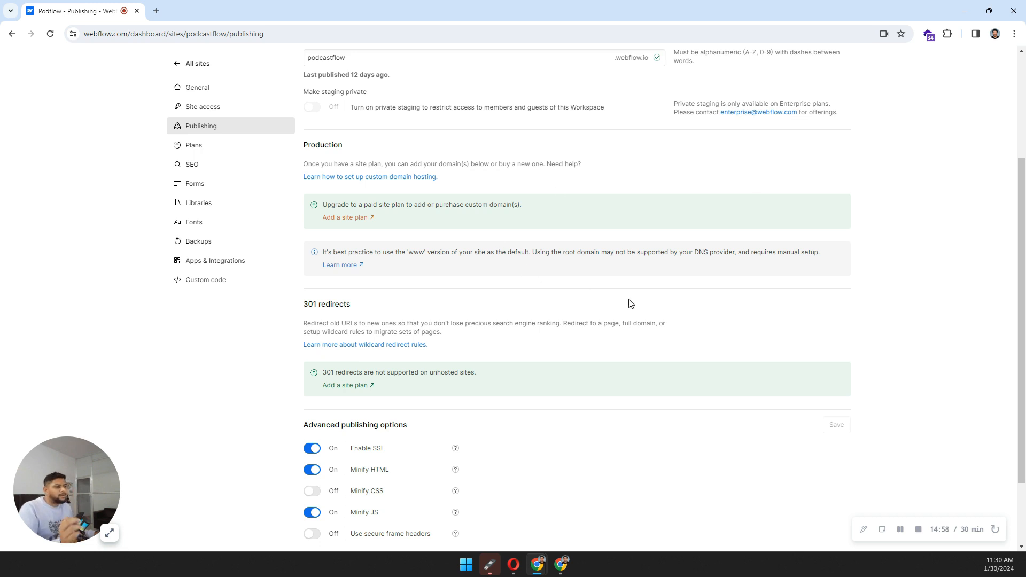
scroll(631, 304, "up", 3)
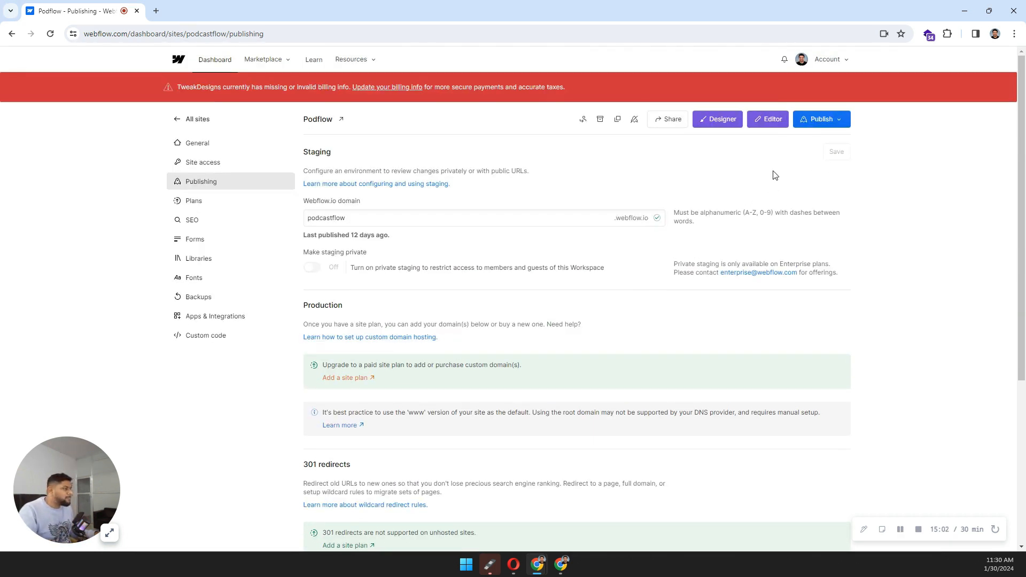
left_click(848, 126)
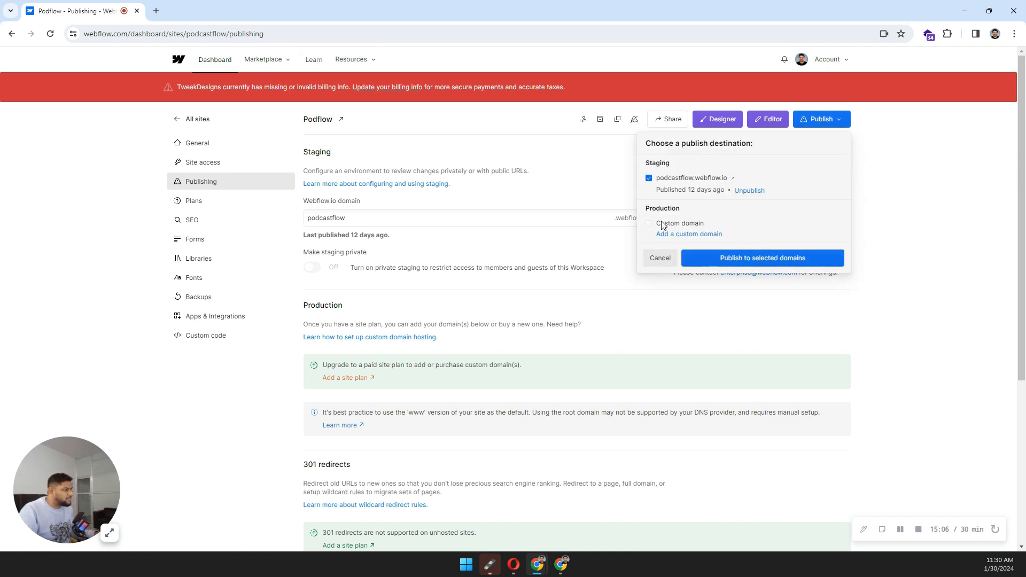
left_click(749, 260)
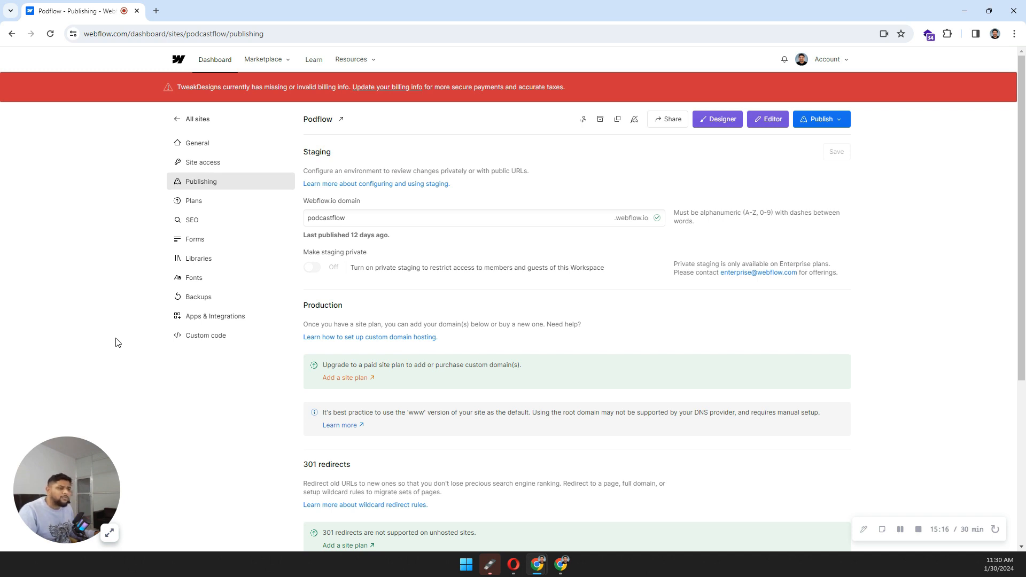
Step: Go to the Forms settings and inspect the notification email address
left_click(196, 241)
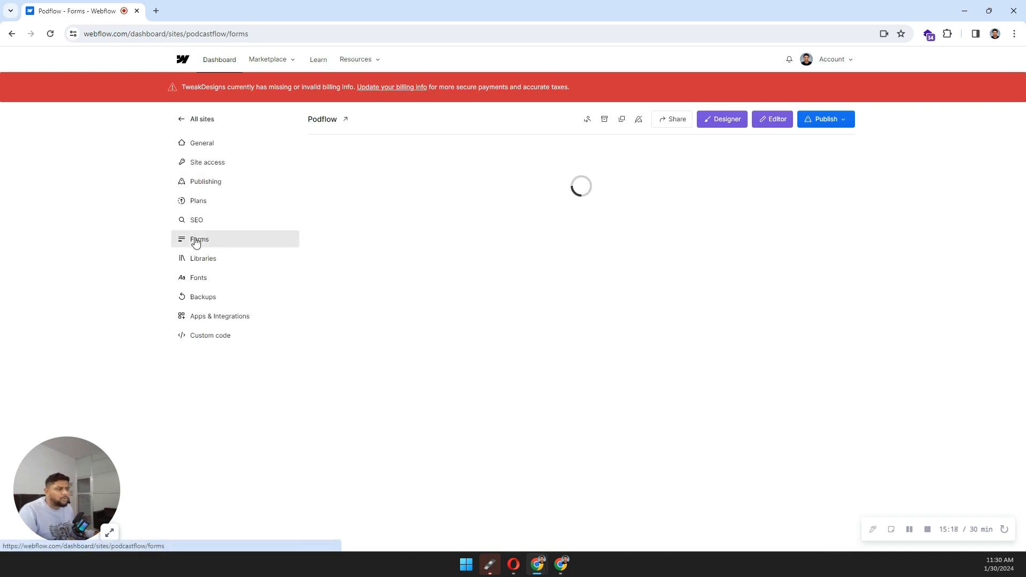
scroll(673, 243, "down", 6)
scroll(674, 244, "up", 6)
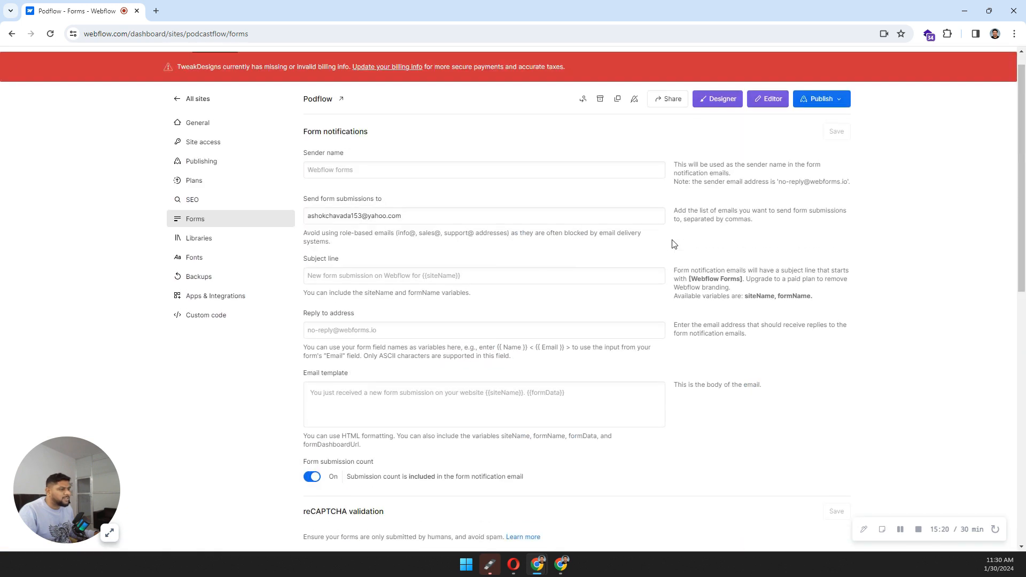
scroll(674, 244, "up", 1)
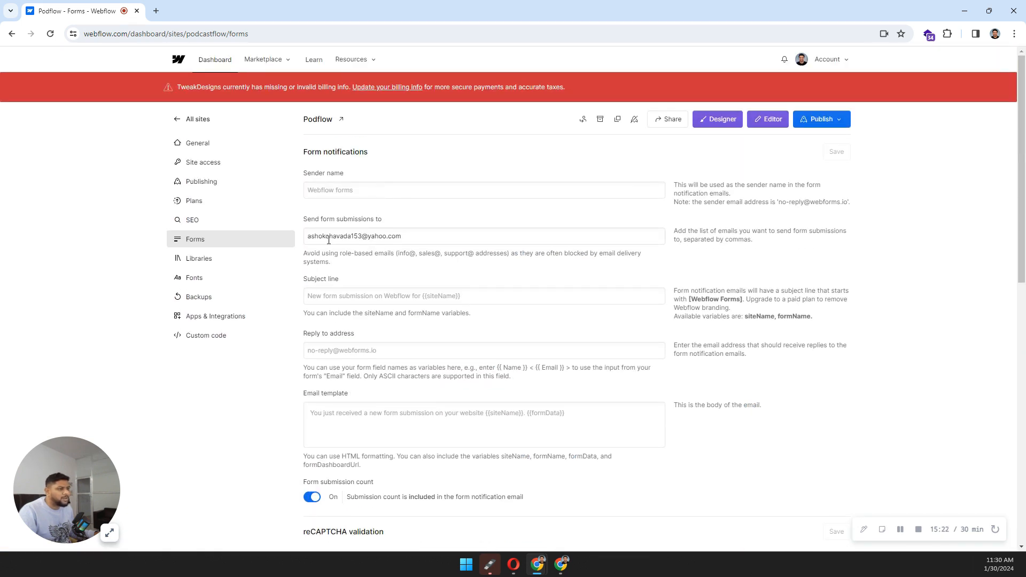
left_click_drag(402, 236, 306, 236)
left_click(442, 262)
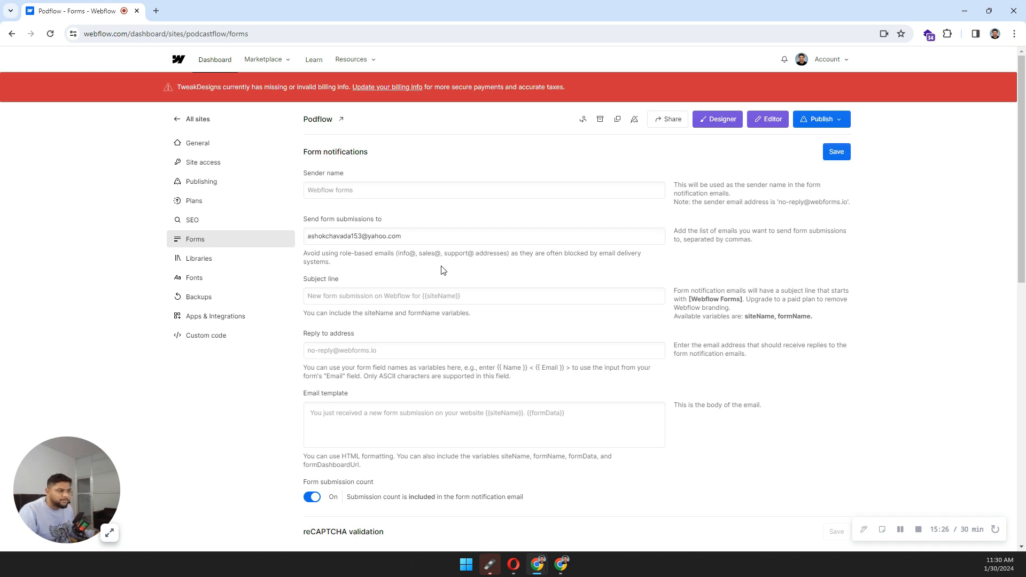
Step: Check the Reply-to address and reCAPTCHA site and secret key fields, then move to SEO settings
left_click(376, 353)
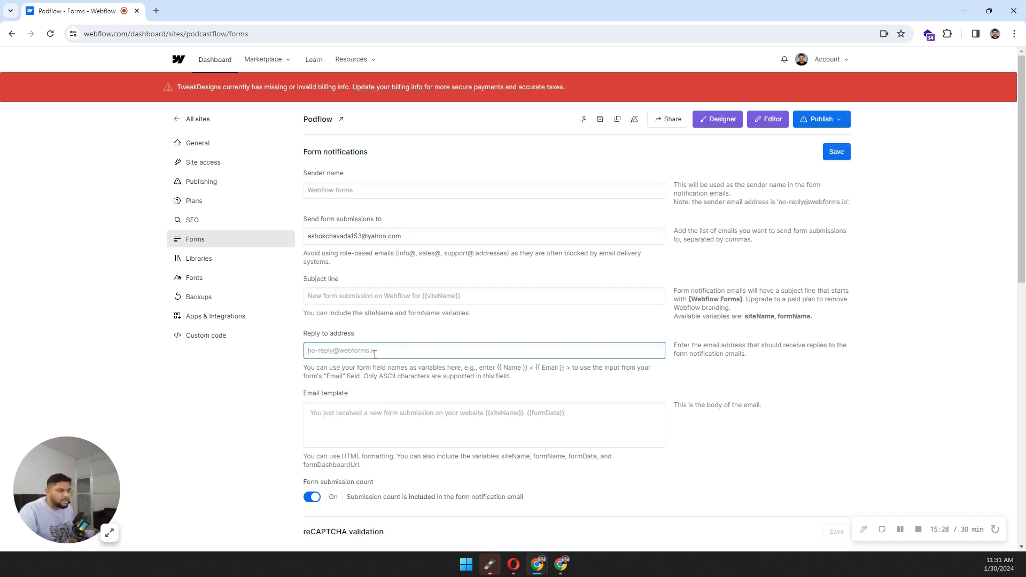
scroll(375, 354, "down", 5)
scroll(376, 358, "down", 2)
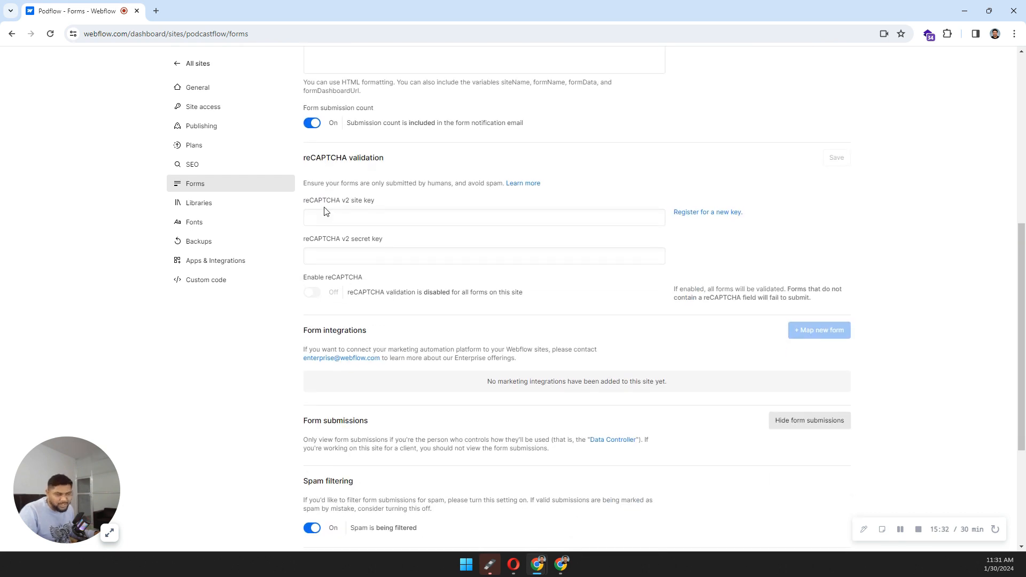
left_click(341, 217)
left_click(360, 255)
scroll(359, 252, "down", 1)
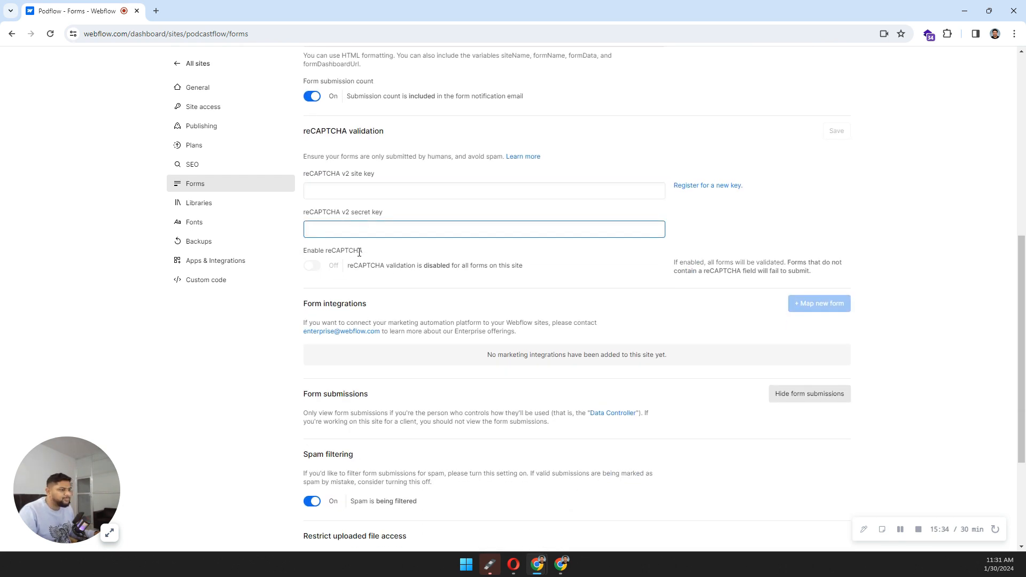
scroll(359, 252, "down", 3)
scroll(360, 256, "up", 1)
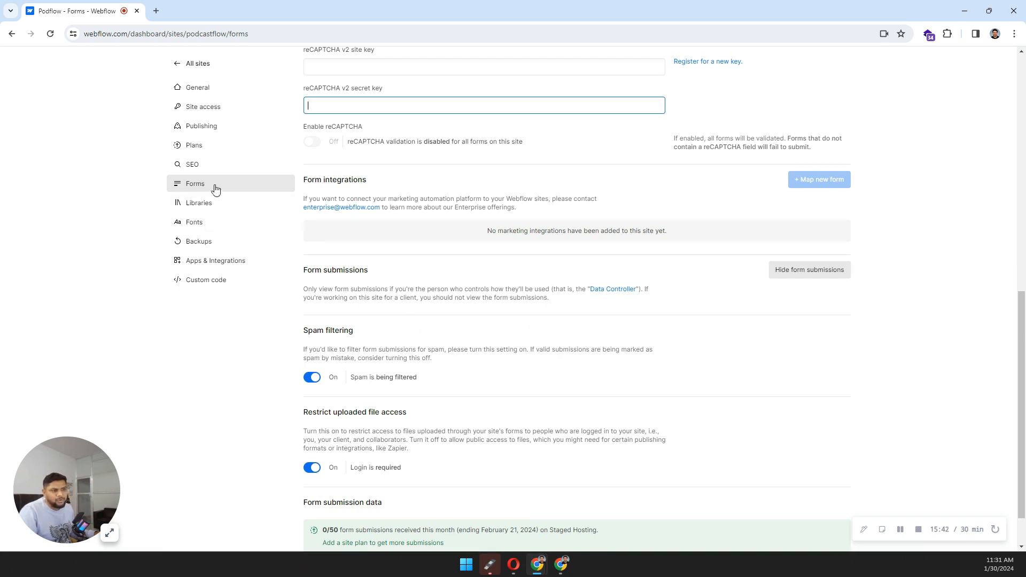
left_click(194, 165)
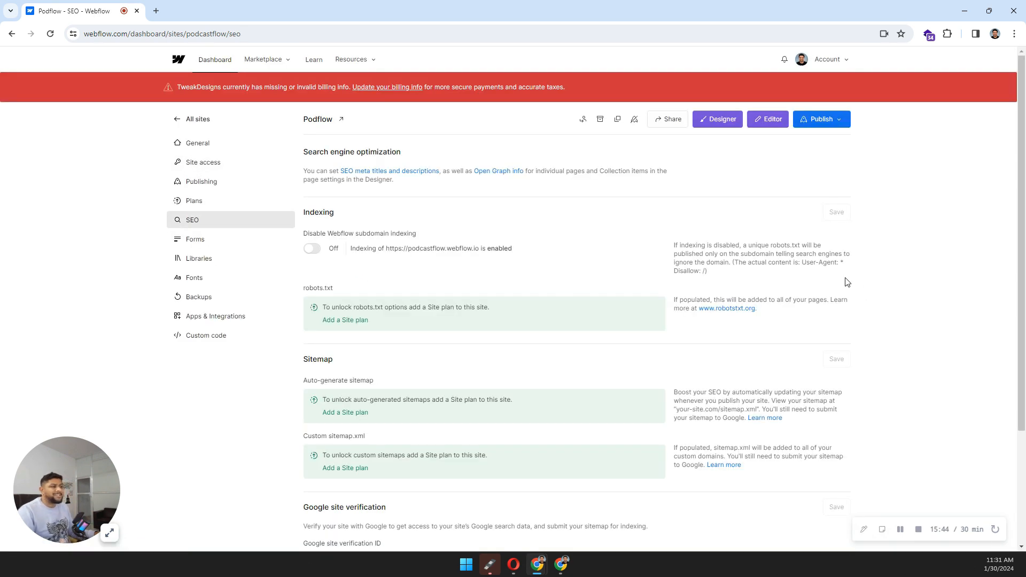
Step: Scroll through the Indexing, Sitemap, Google site verification and canonical tag URL sections
scroll(847, 282, "down", 2)
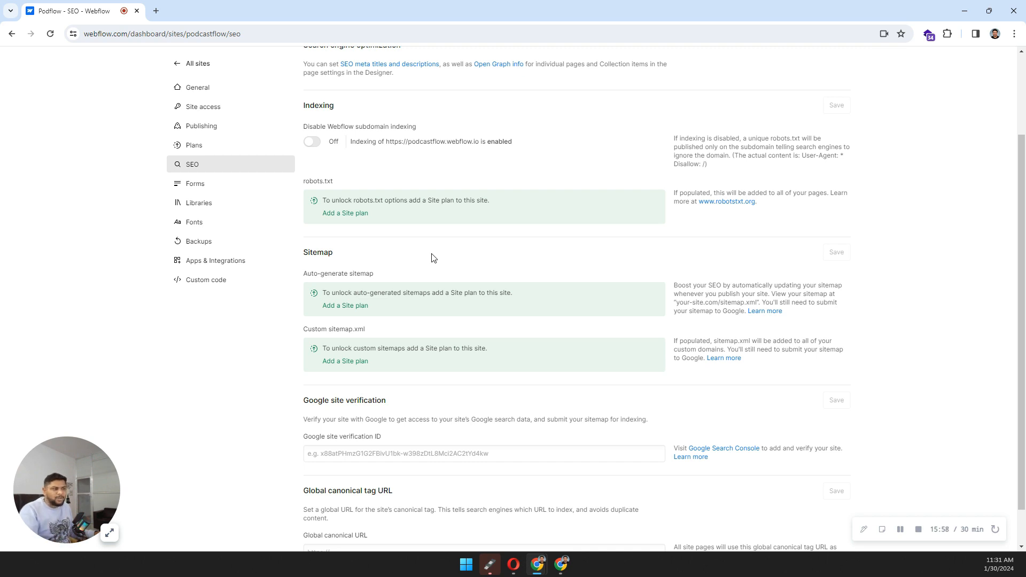
scroll(447, 256, "down", 1)
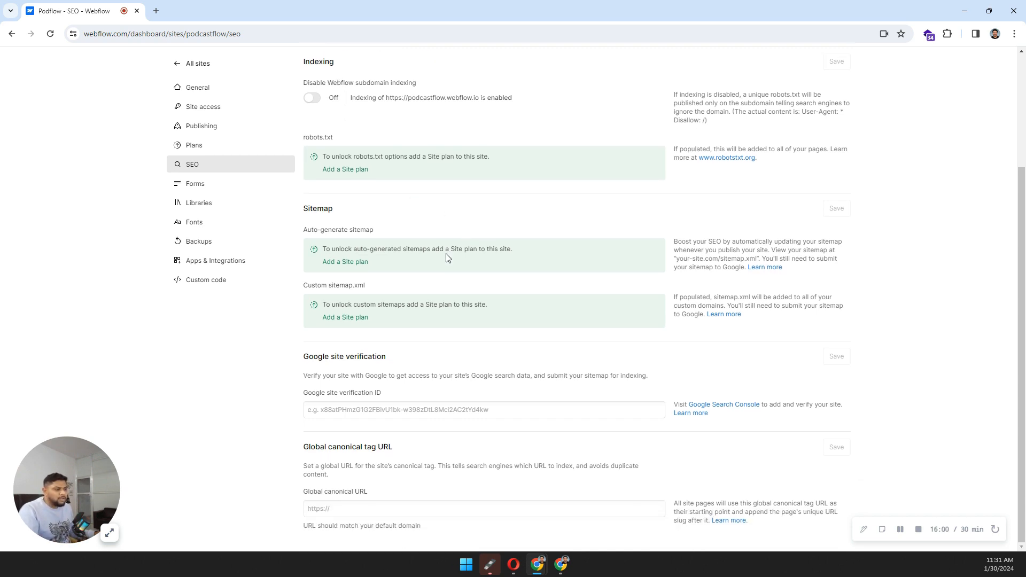
left_click_drag(308, 368, 417, 351)
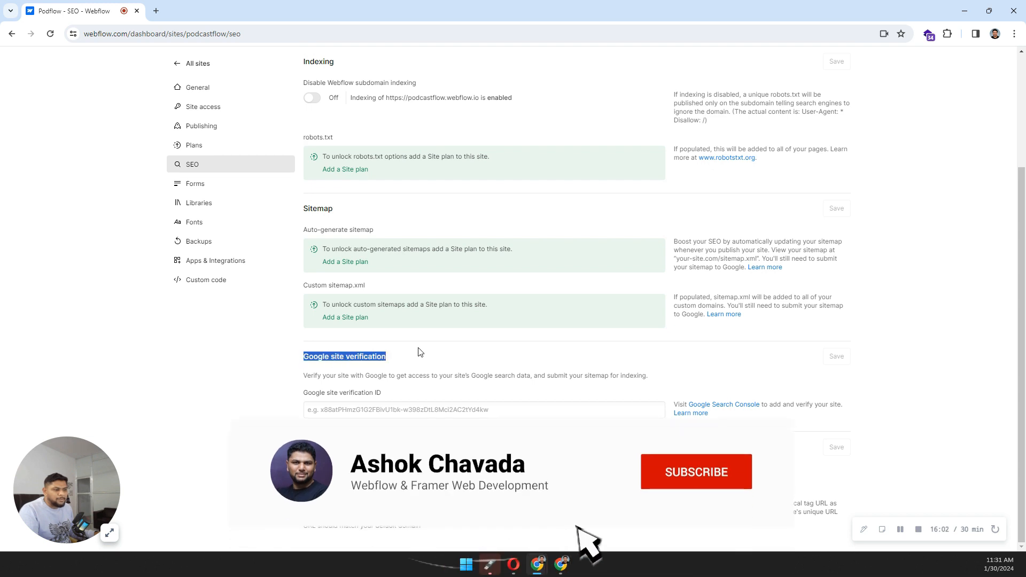
left_click_drag(332, 448, 392, 451)
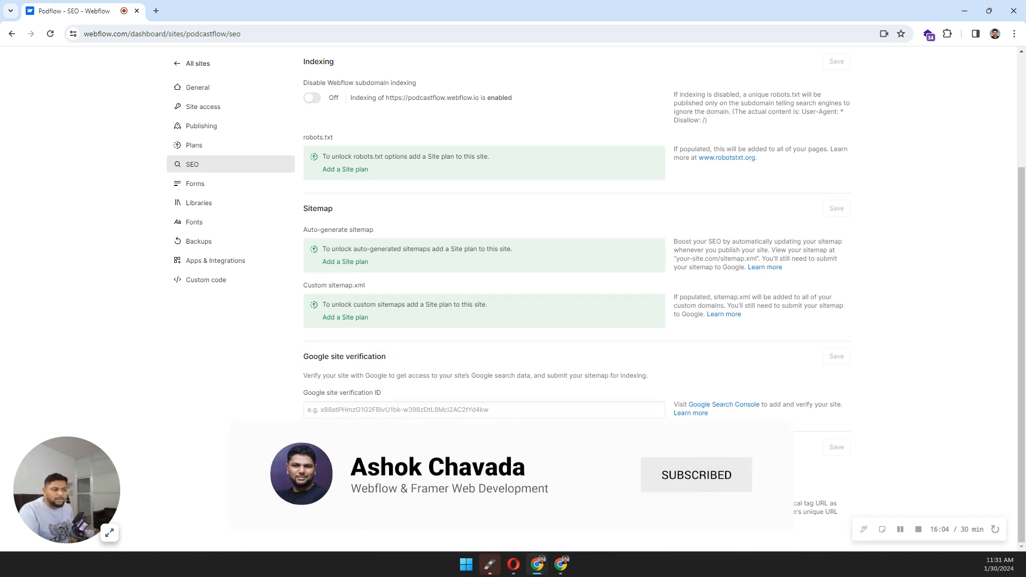
scroll(391, 451, "up", 3)
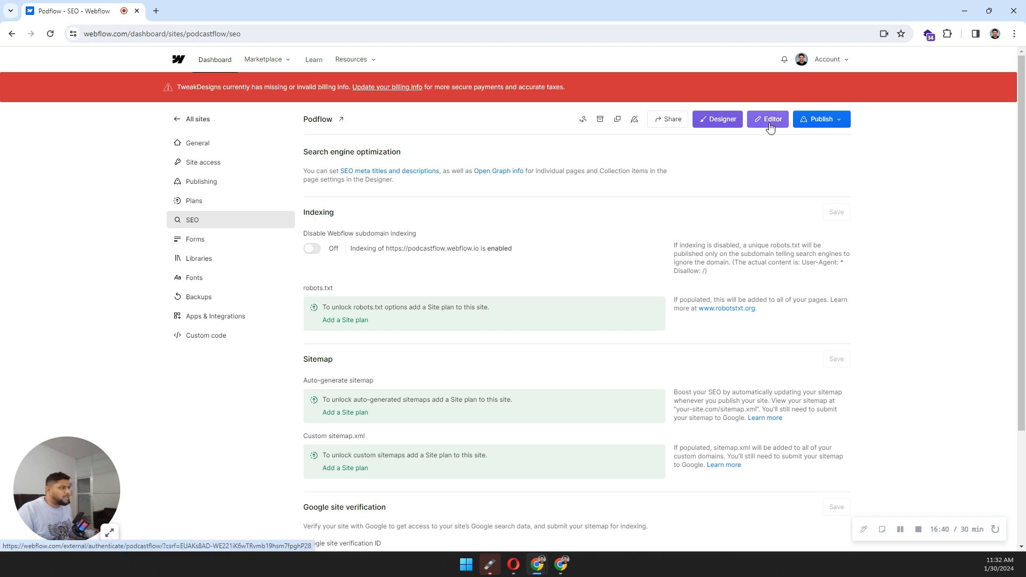
Step: Leave the dashboard's SEO settings for the Designer on the Podcastflow Home page
left_click(719, 123)
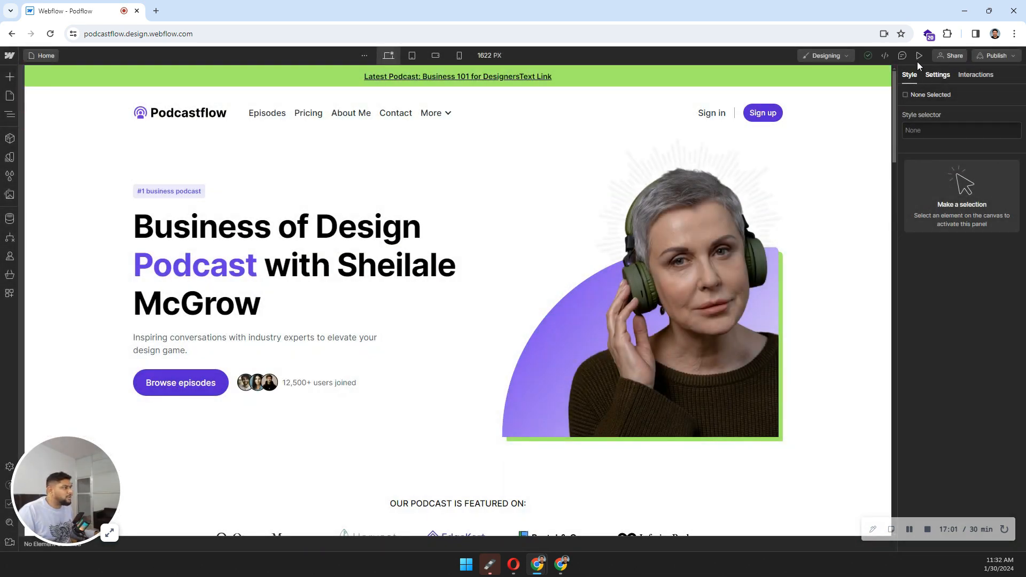
left_click(848, 56)
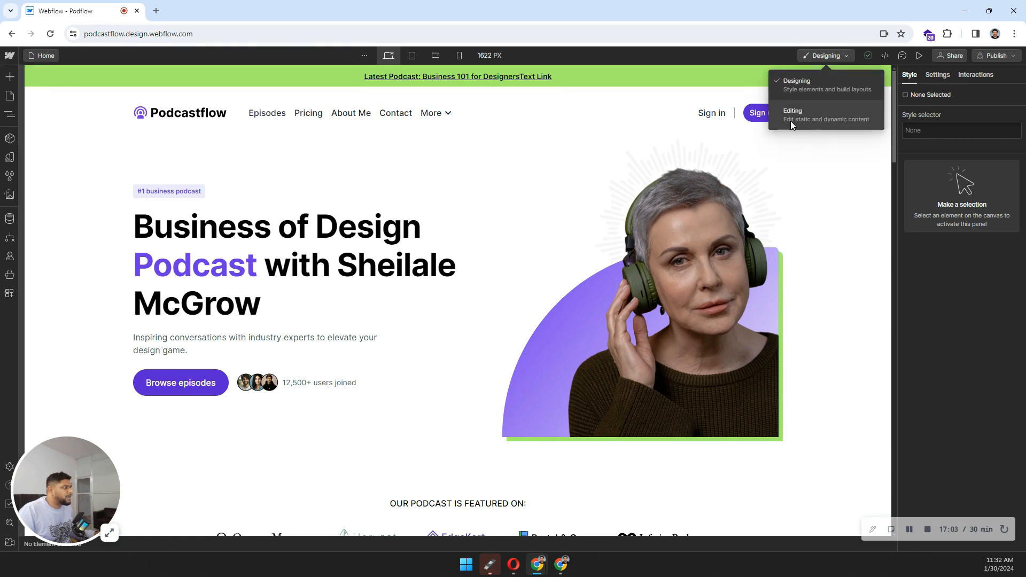
left_click(821, 114)
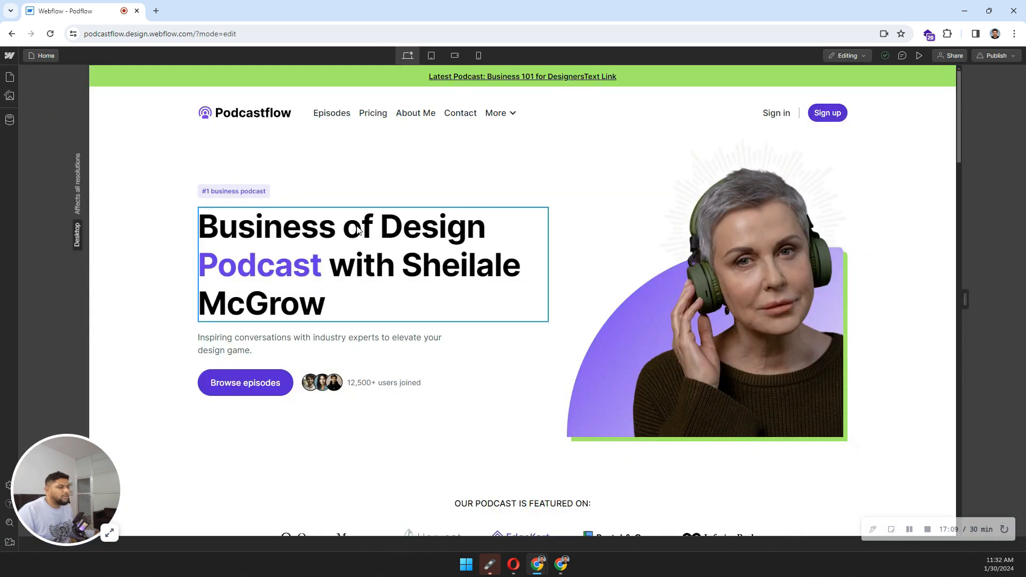
left_click(428, 232)
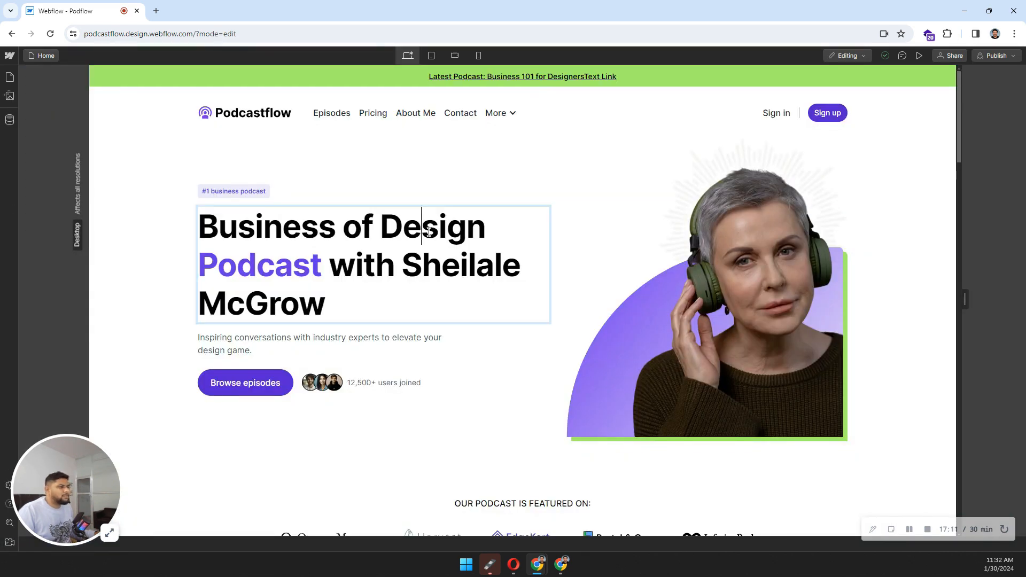
left_click(463, 241)
left_click(468, 277)
left_click(442, 372)
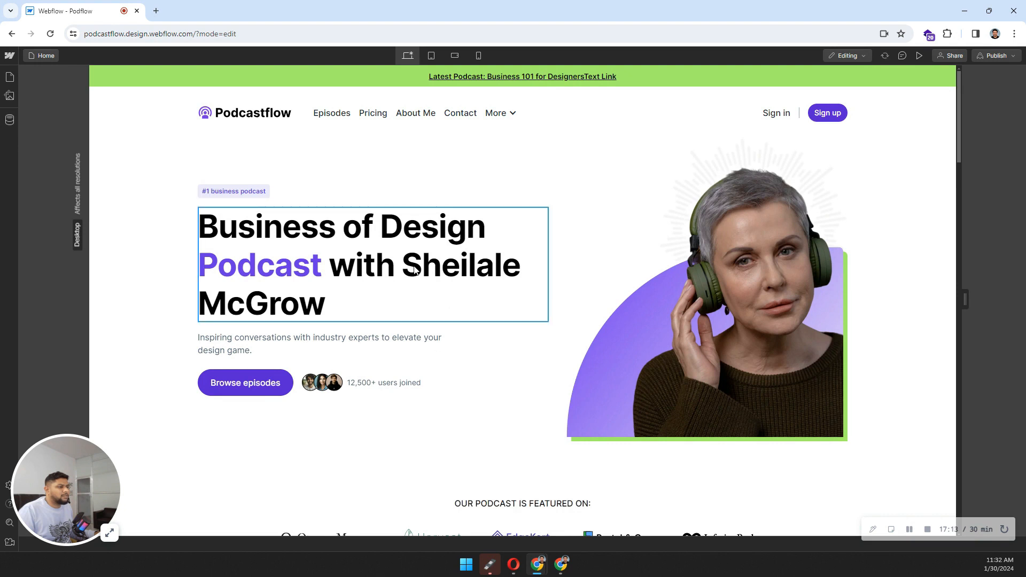
left_click(414, 270)
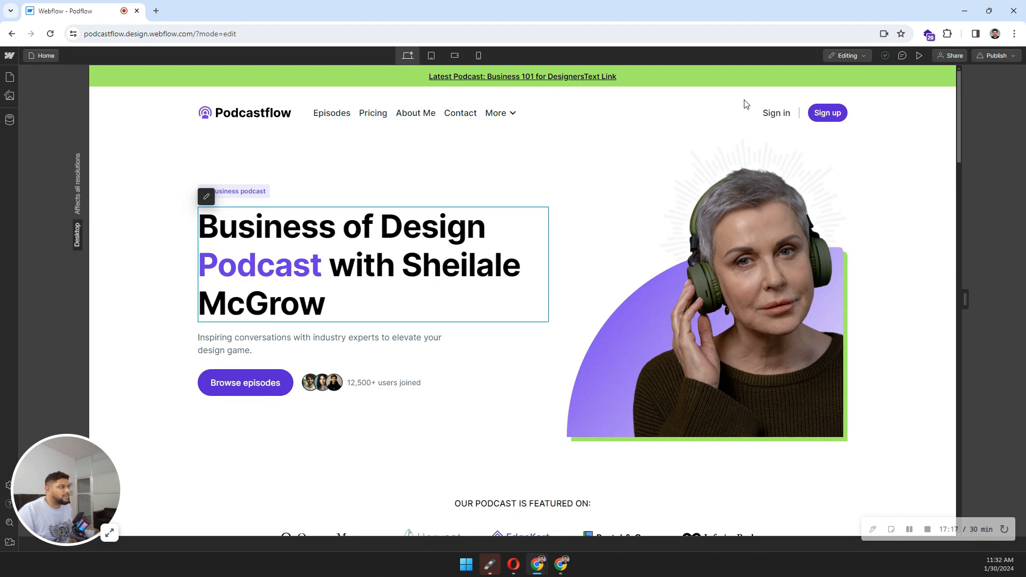
left_click(857, 55)
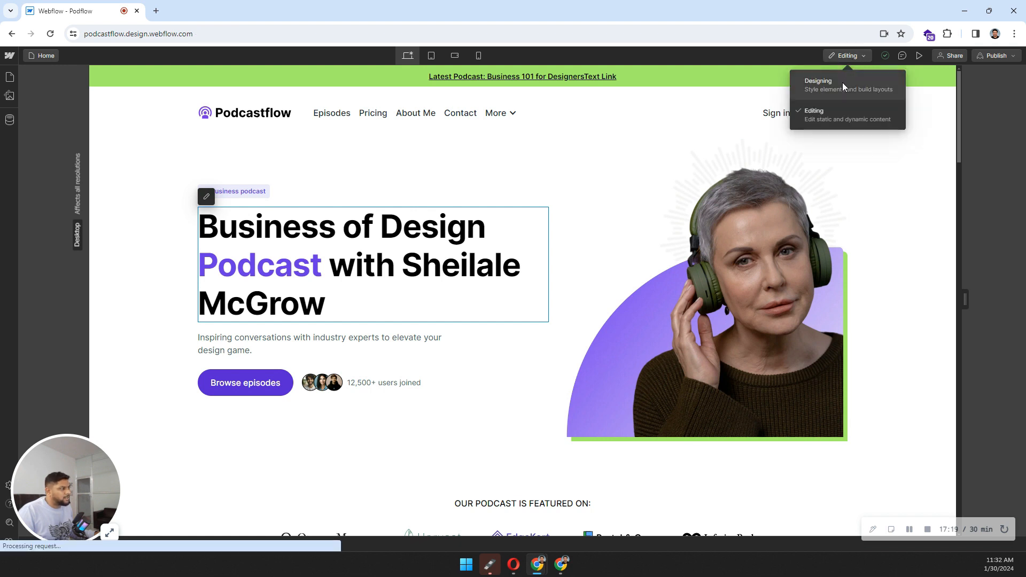
left_click(842, 82)
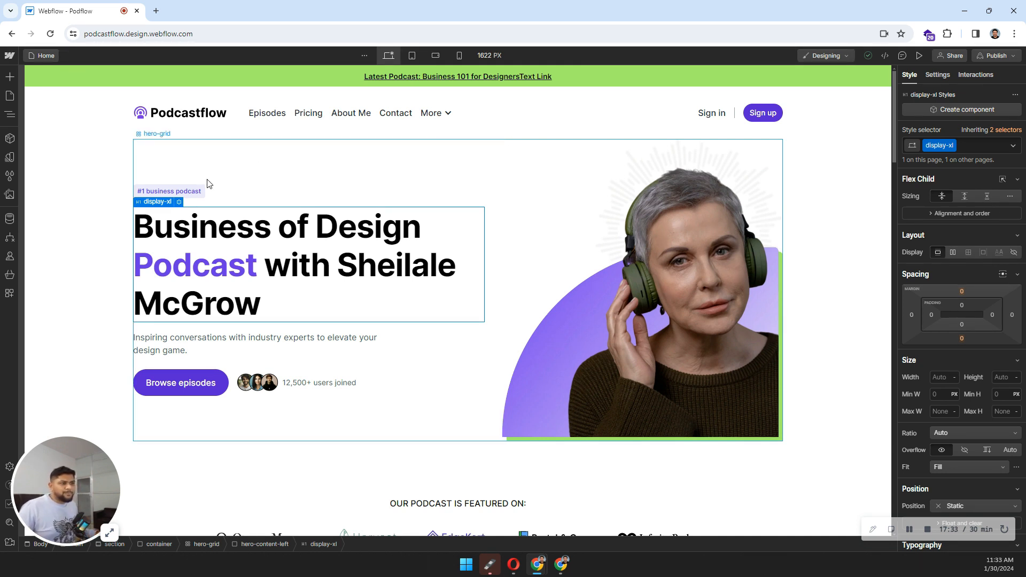
Step: Open Site settings from the Webflow menu in a new tab and view its Site access page
left_click(10, 56)
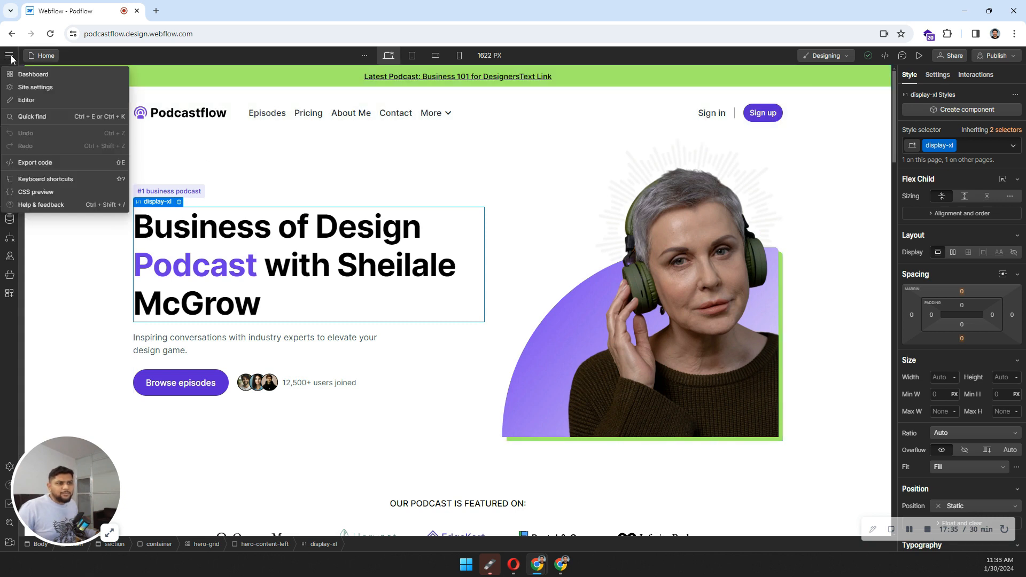
left_click(40, 90)
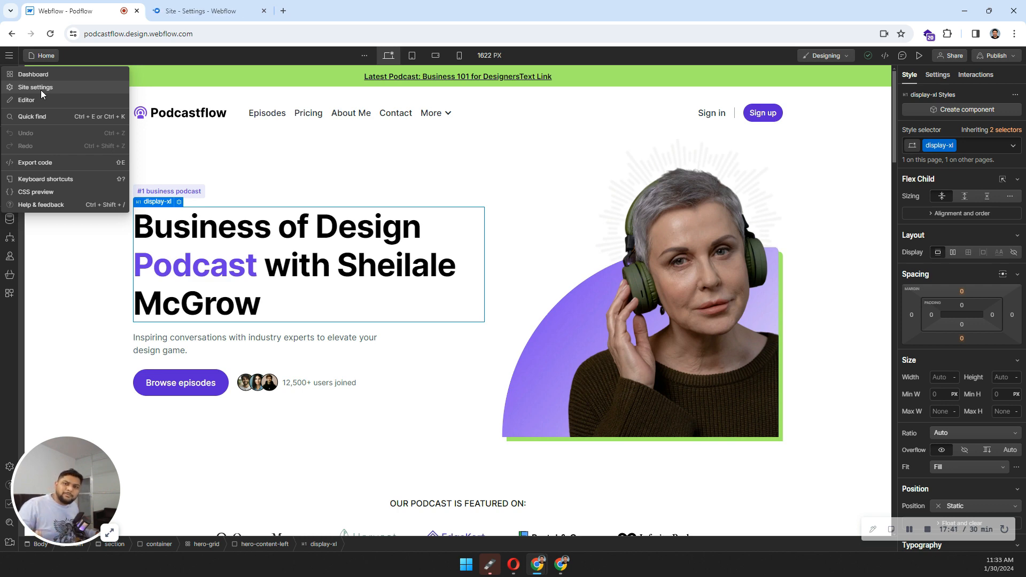
left_click(190, 6)
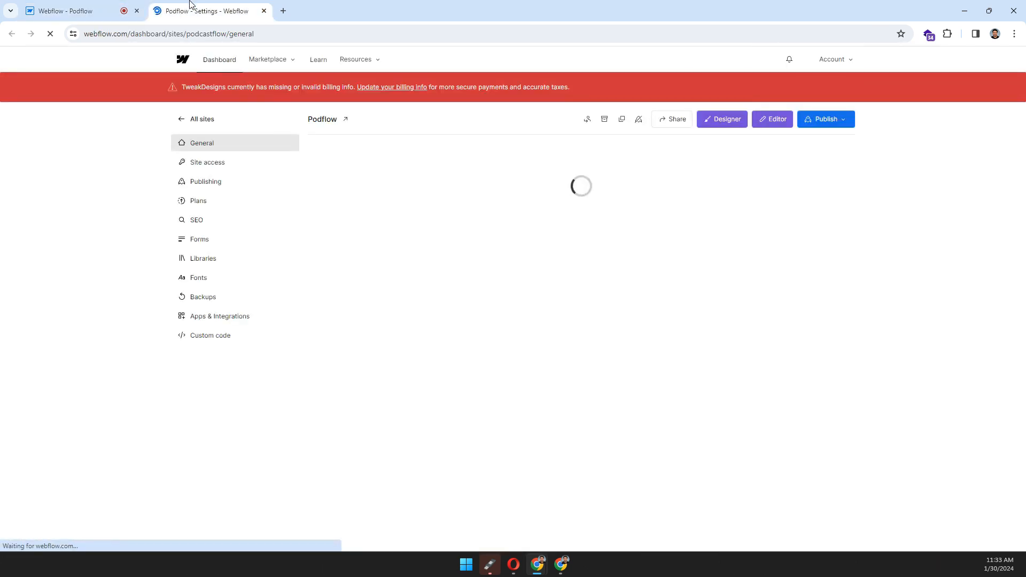
left_click(200, 163)
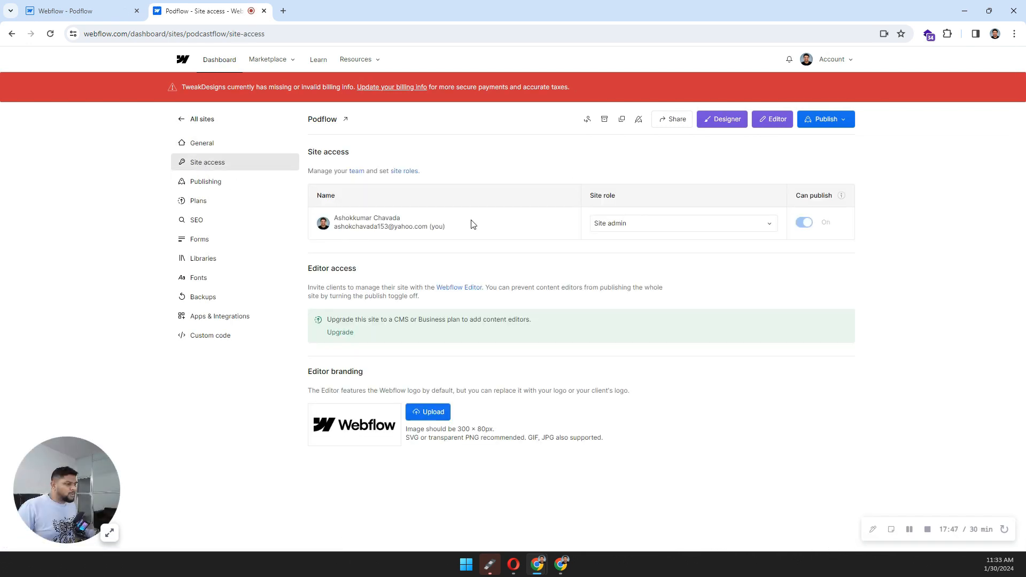
Step: Review the Editor access section, then return to the Designer tab
left_click_drag(313, 268, 352, 276)
left_click(350, 271)
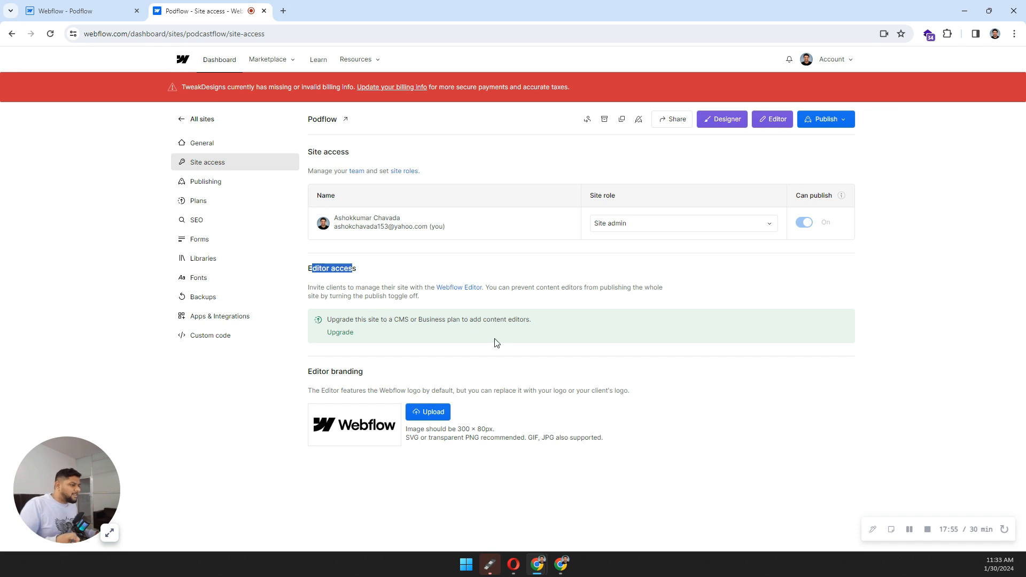
left_click(128, 11)
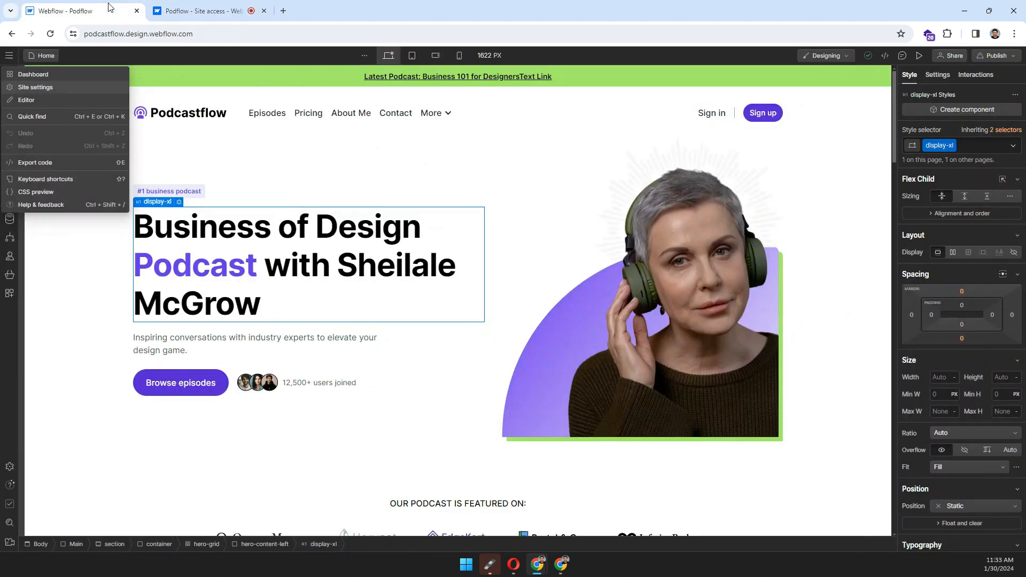
Step: Switch from the Designer to the Webflow Editor on the live podcastflow.webflow.io Home page
left_click(238, 145)
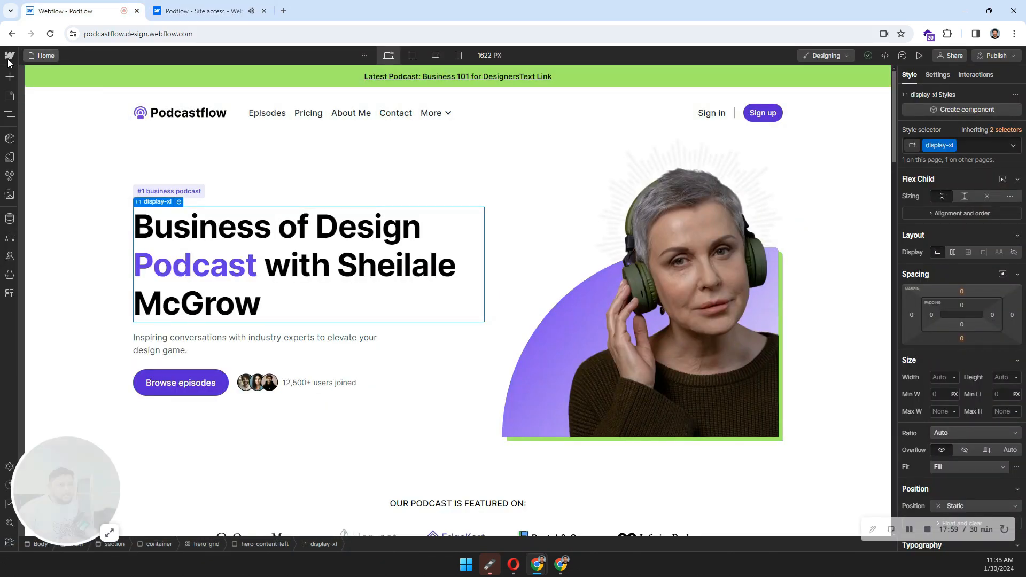
left_click(4, 60)
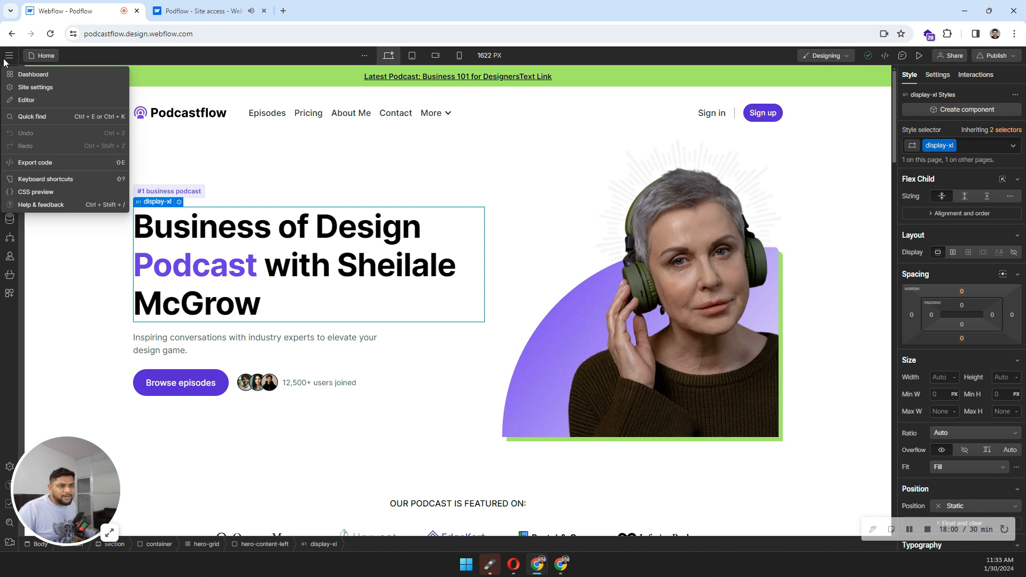
left_click(29, 101)
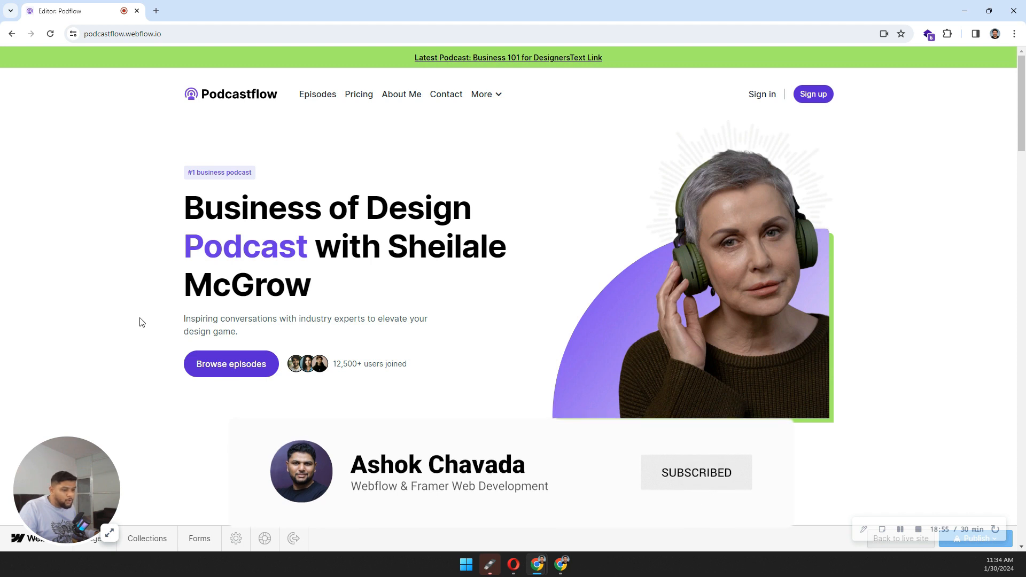
left_click_drag(68, 498, 78, 439)
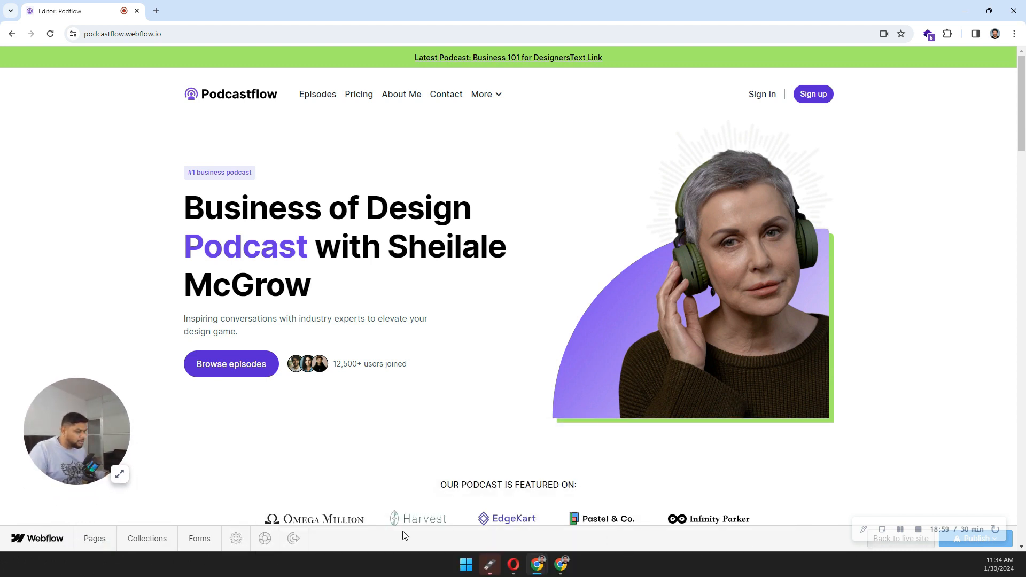
left_click(105, 539)
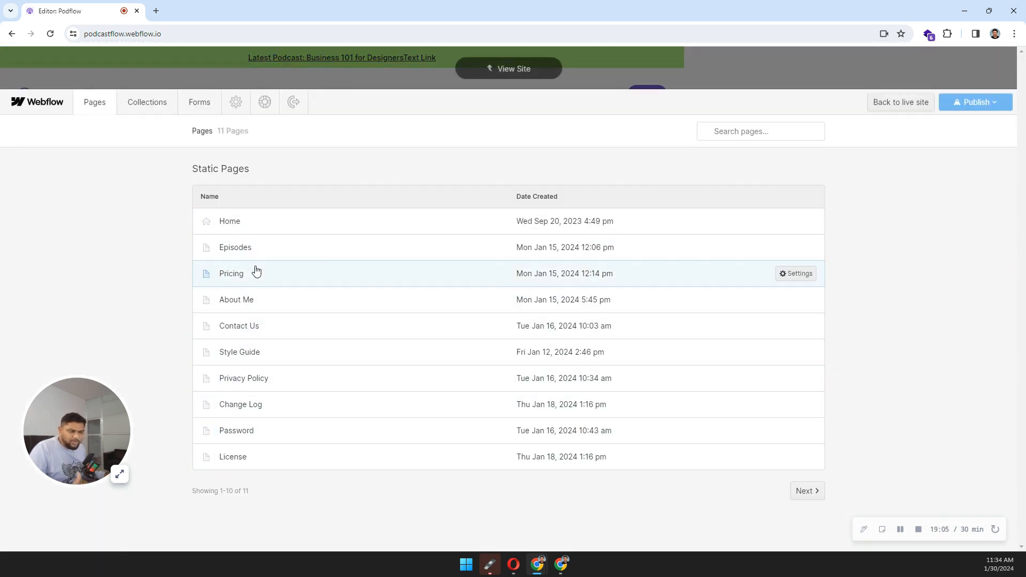
left_click(141, 110)
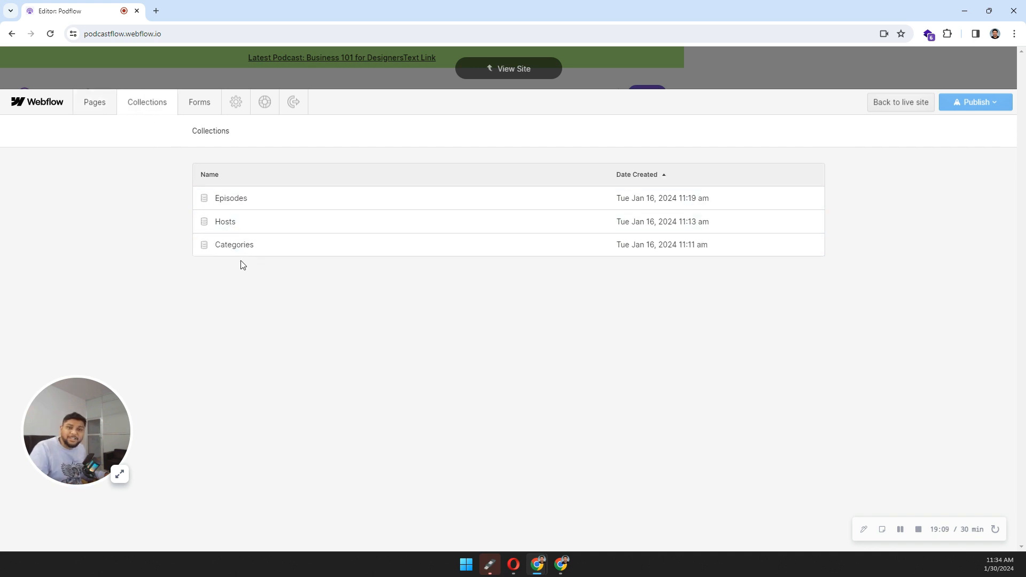
left_click(199, 110)
left_click(235, 106)
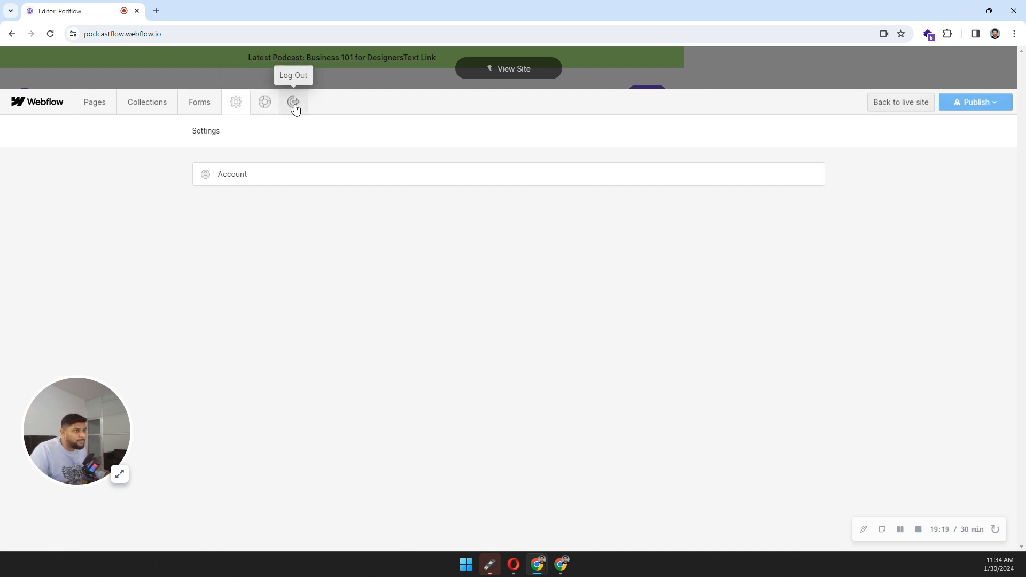
left_click(130, 69)
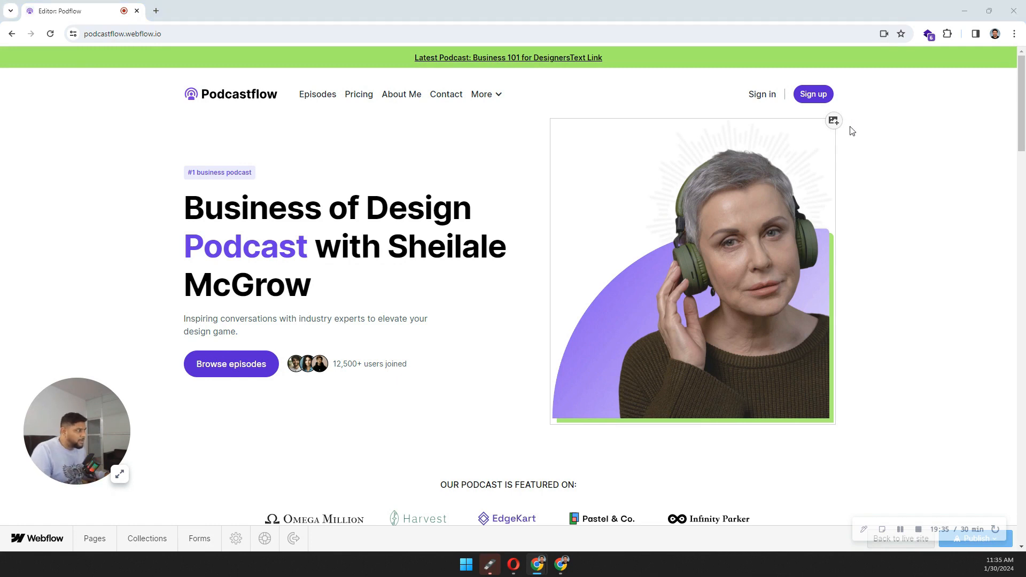
Step: Dismiss the image file picker, then check and close the Browse episodes link's editing options
left_click(398, 10)
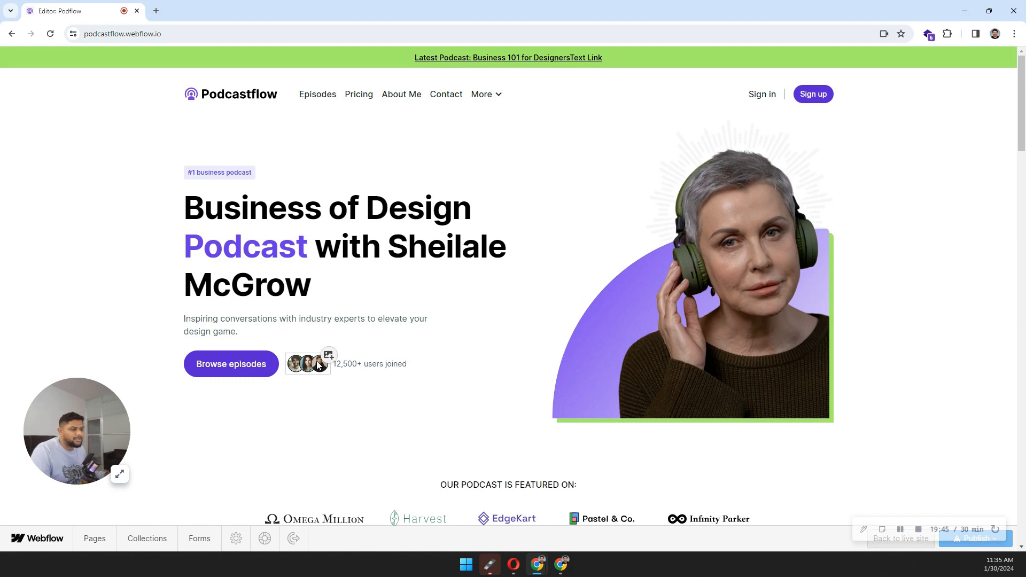
mouse_move(265, 359)
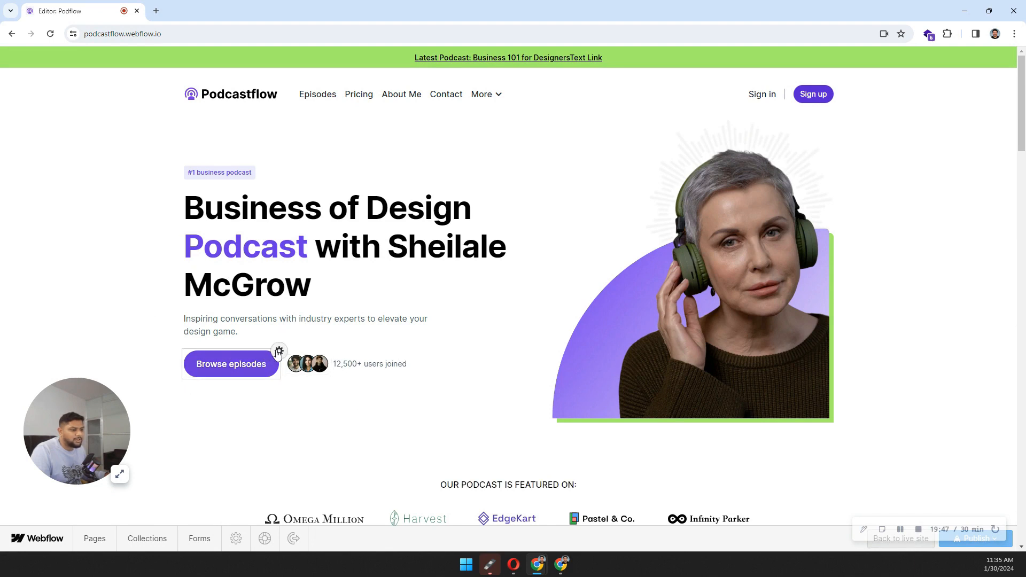
left_click(278, 351)
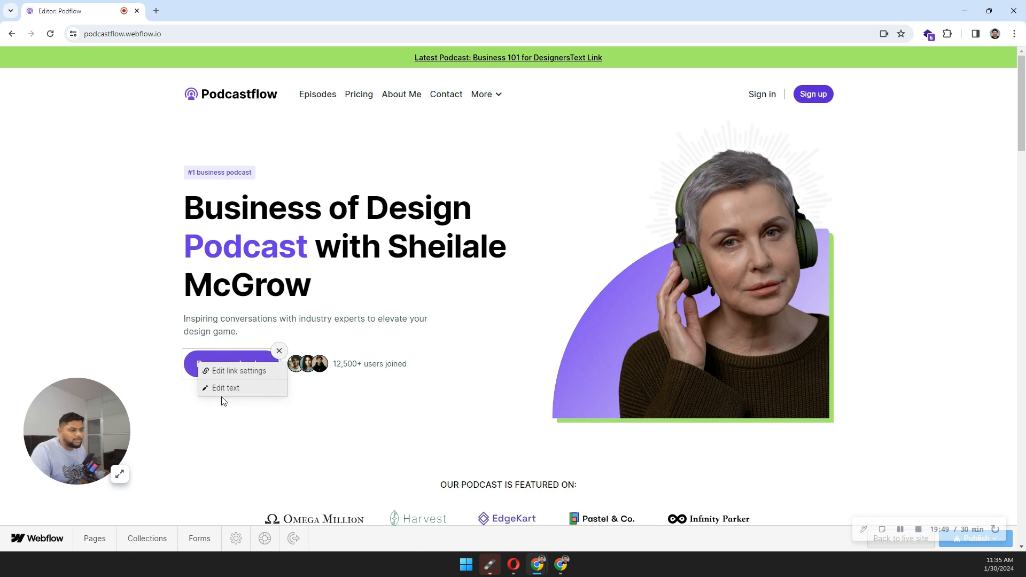
left_click(98, 306)
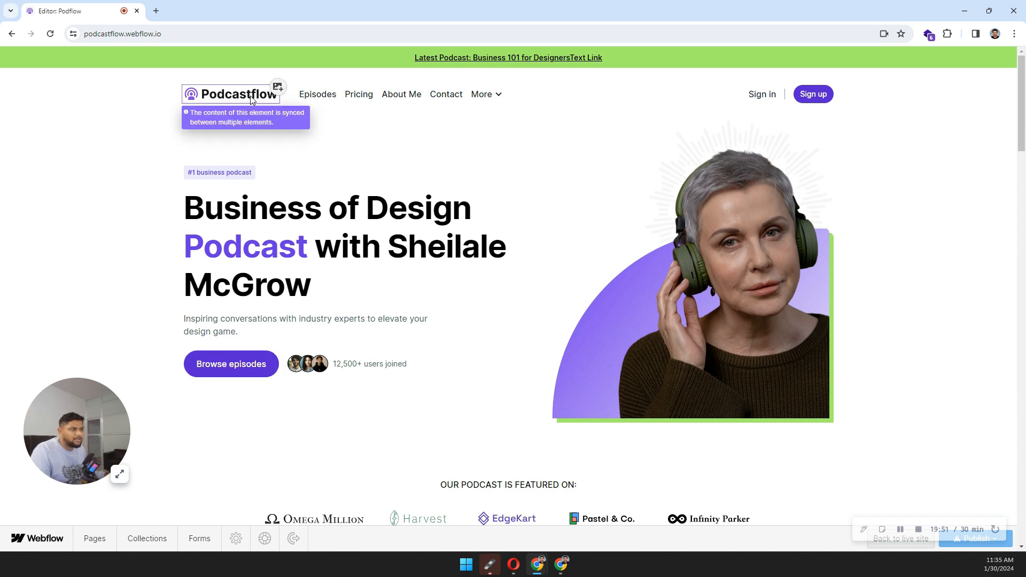
Step: Check the Episodes nav link's editing options, then expand the More navigation dropdown
mouse_move(323, 104)
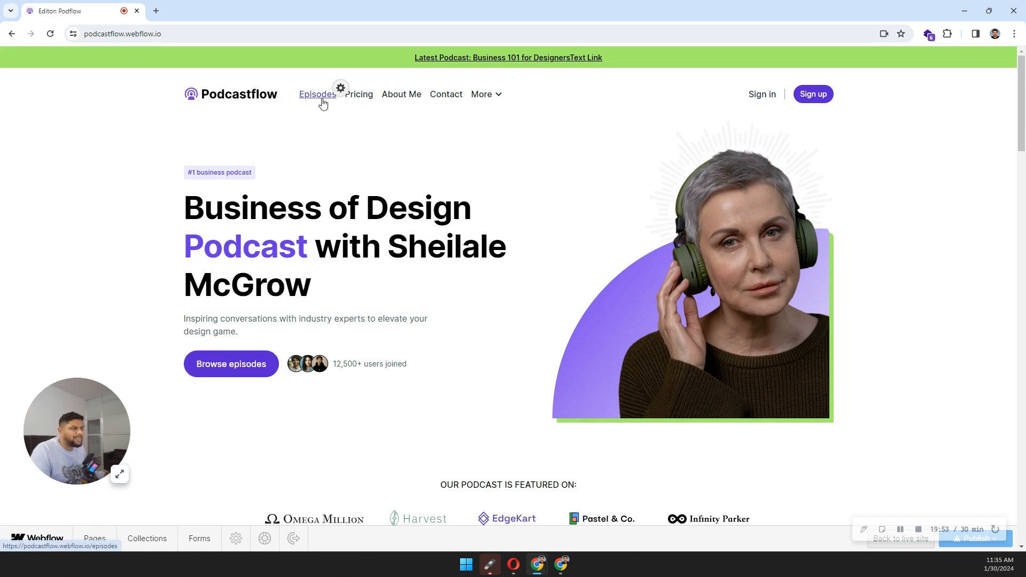
left_click(340, 89)
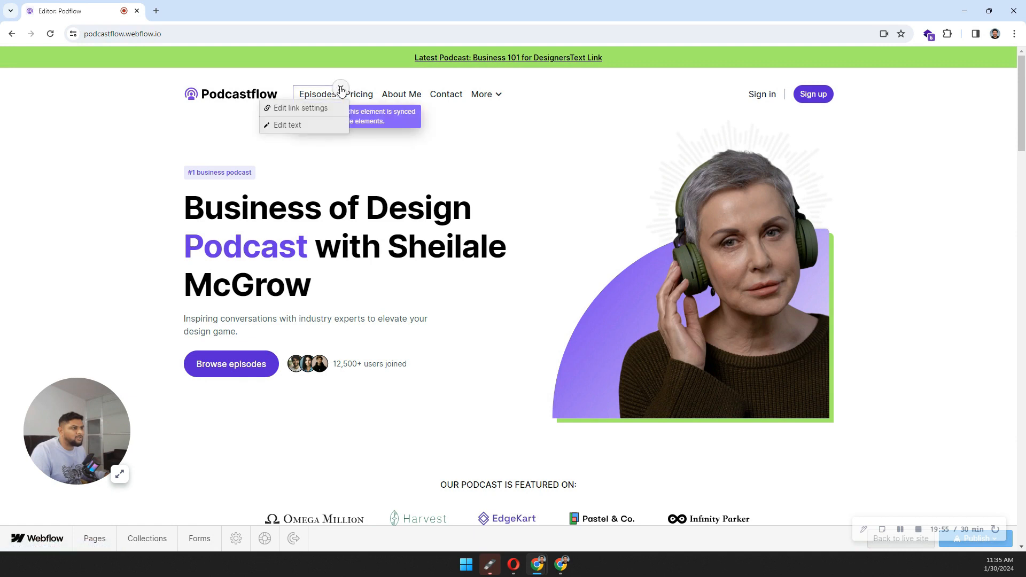
left_click(196, 154)
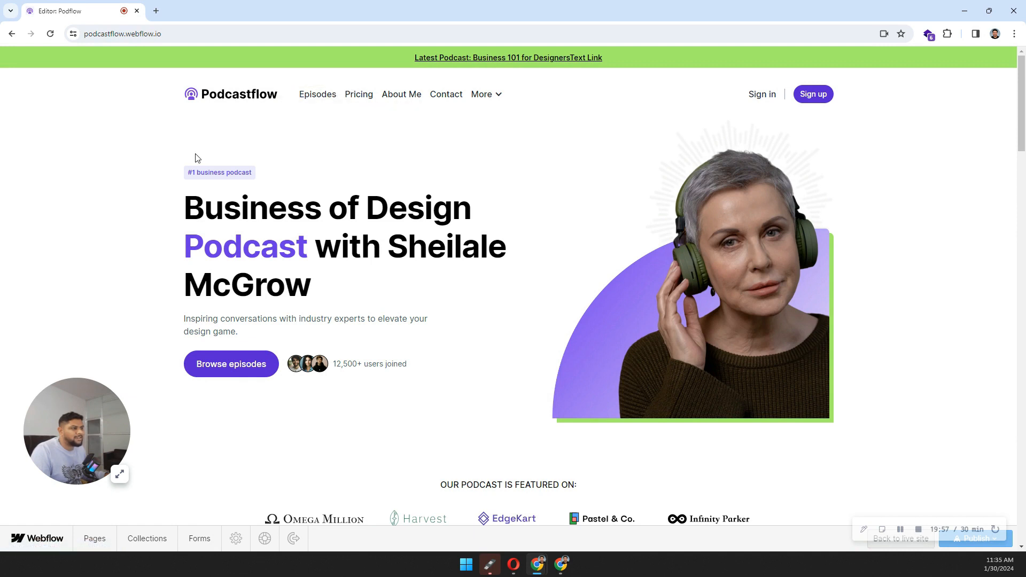
left_click(499, 100)
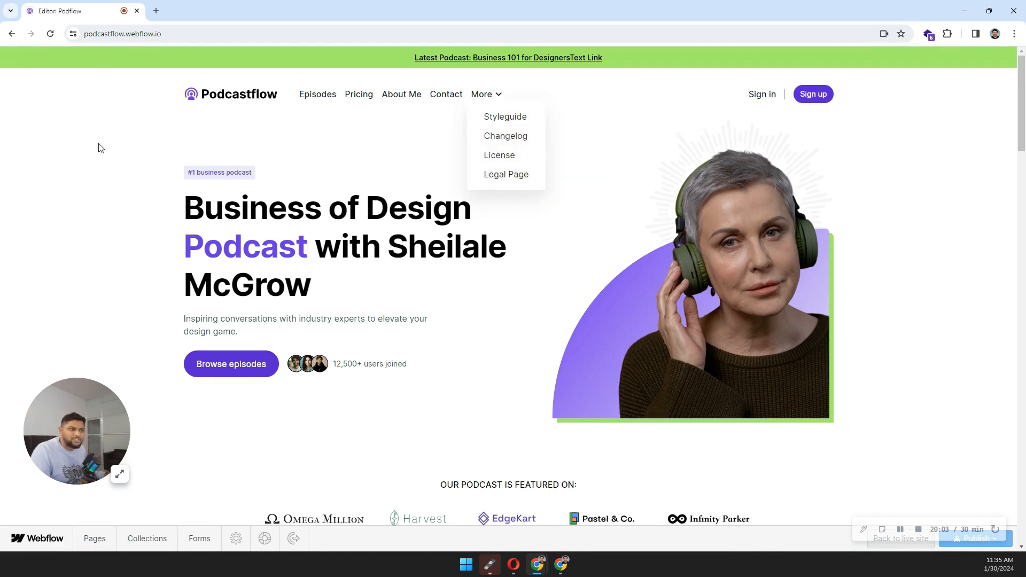
scroll(99, 148, "down", 15)
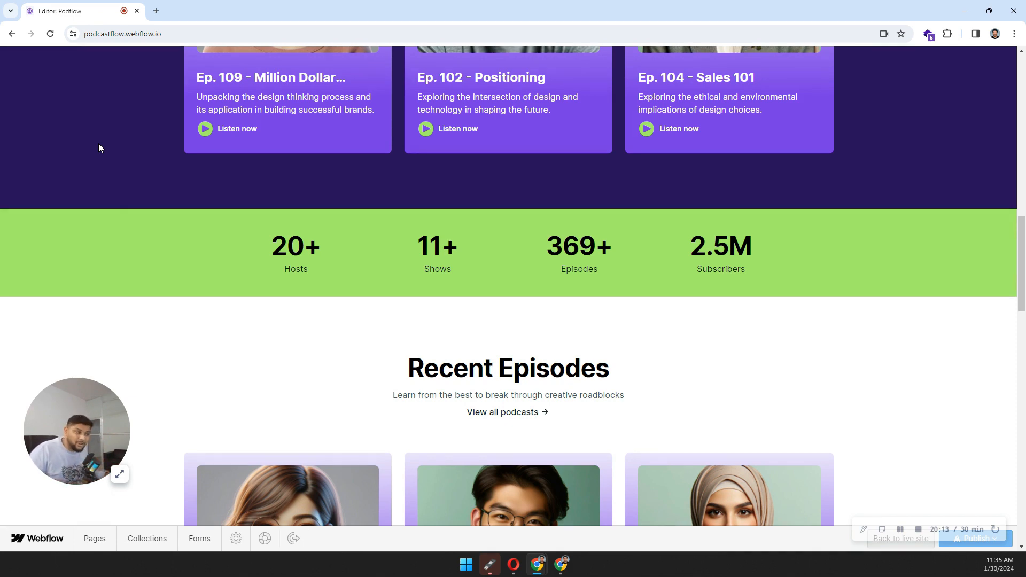
scroll(99, 143, "down", 9)
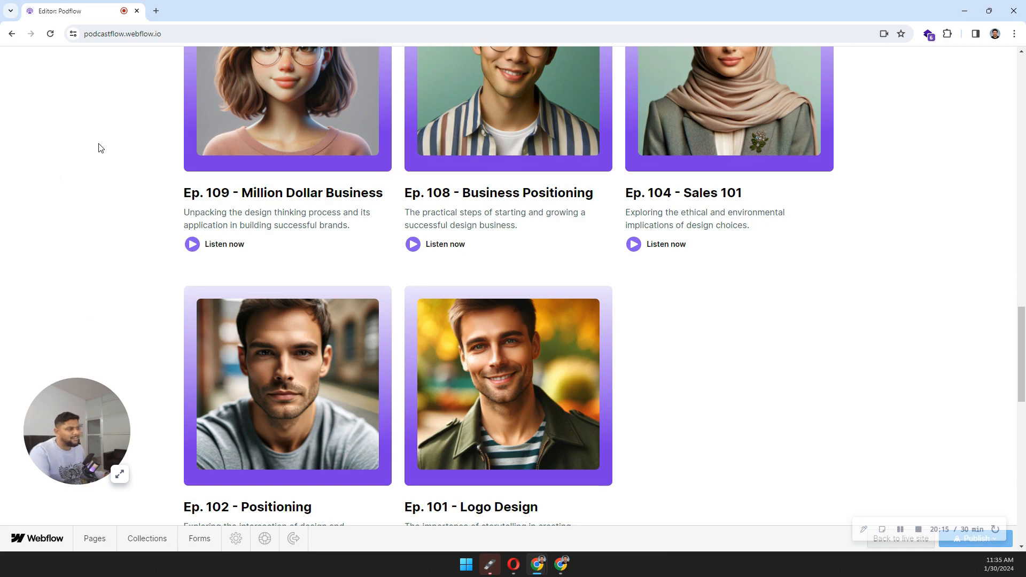
scroll(98, 148, "up", 2)
scroll(98, 147, "up", 2)
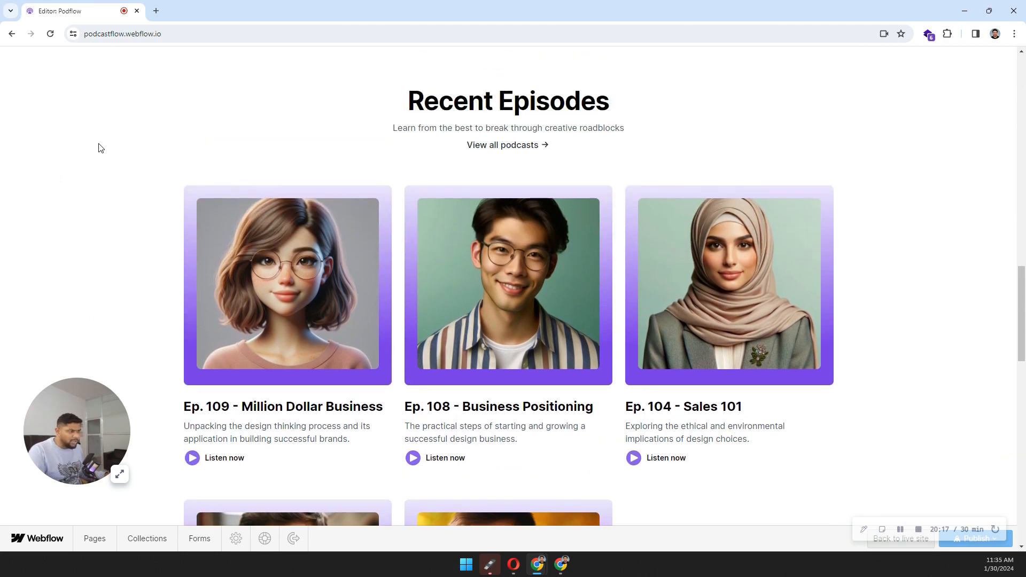
scroll(98, 147, "down", 1)
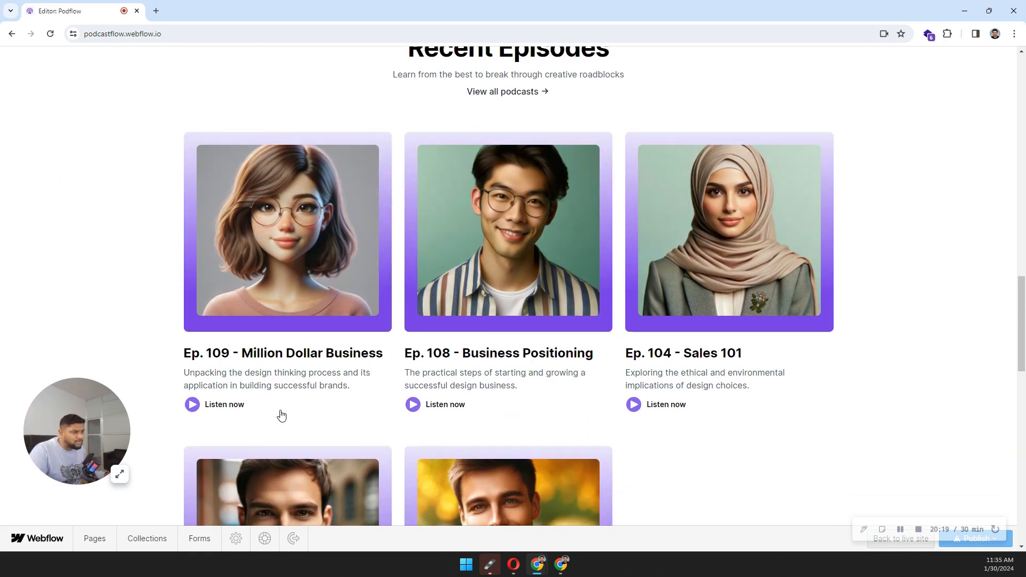
mouse_move(304, 172)
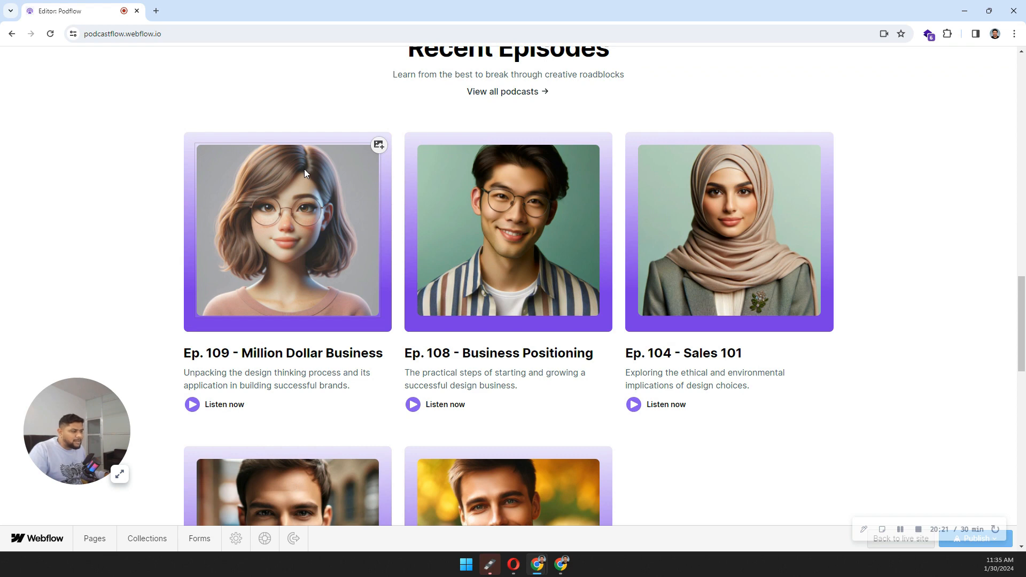
left_click(148, 539)
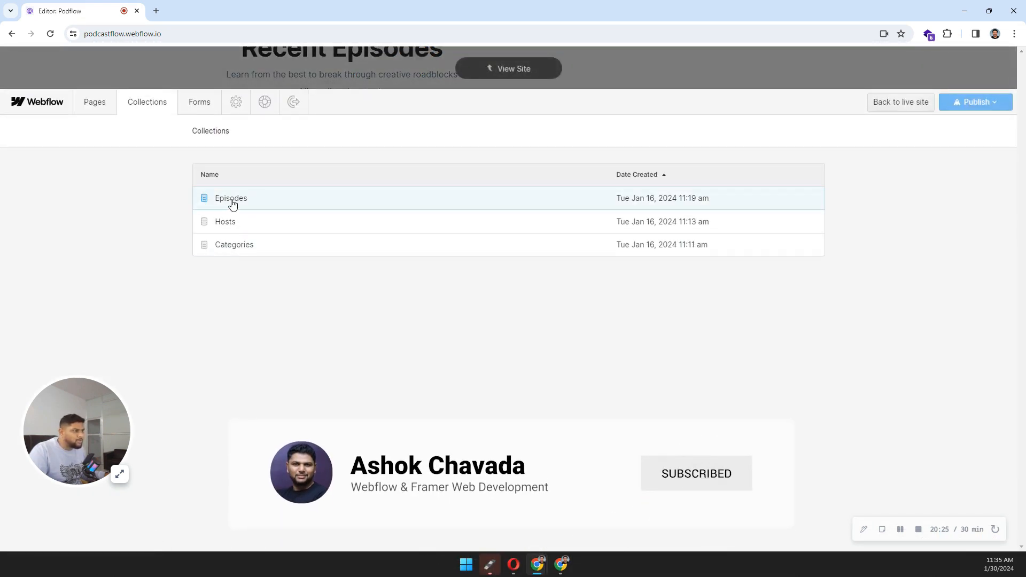
left_click(282, 71)
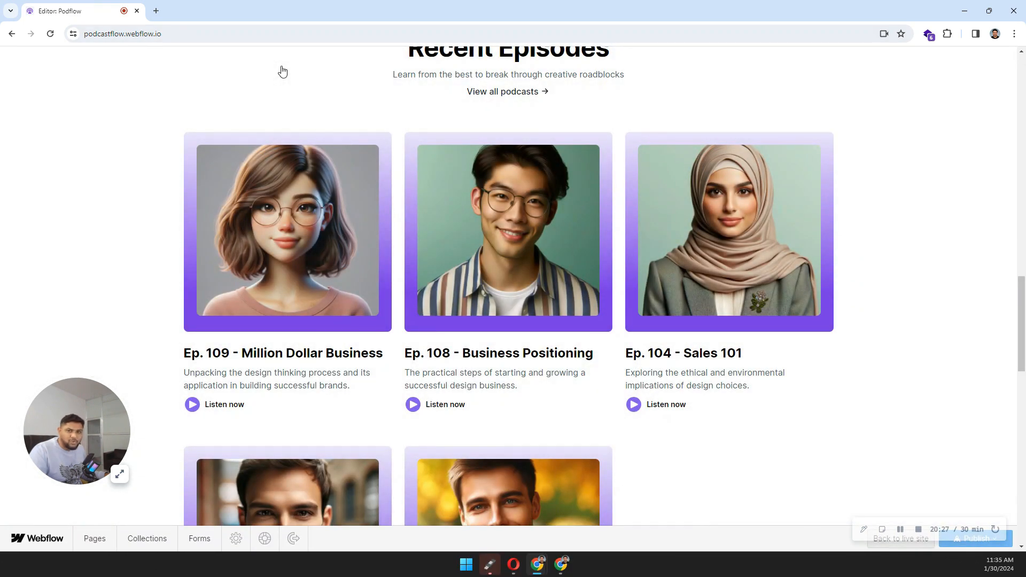
scroll(190, 183, "down", 10)
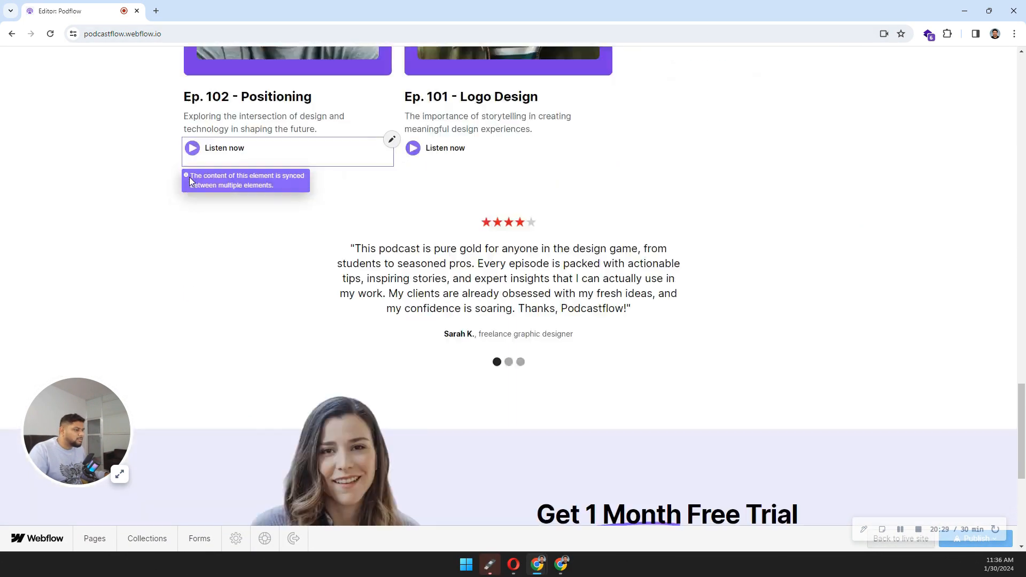
scroll(189, 182, "down", 2)
scroll(190, 181, "up", 2)
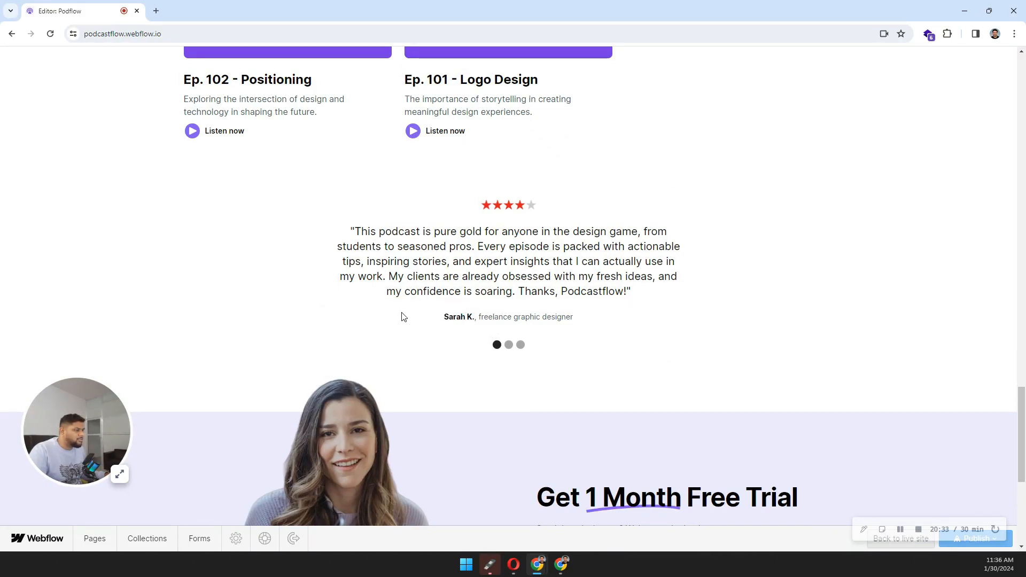
scroll(543, 187, "down", 6)
scroll(545, 186, "up", 20)
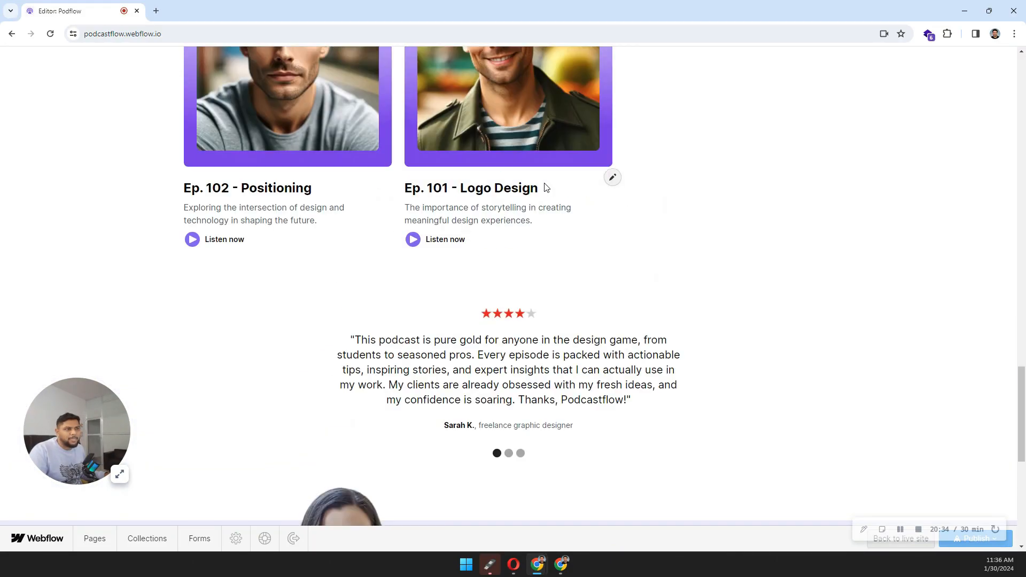
scroll(545, 187, "up", 9)
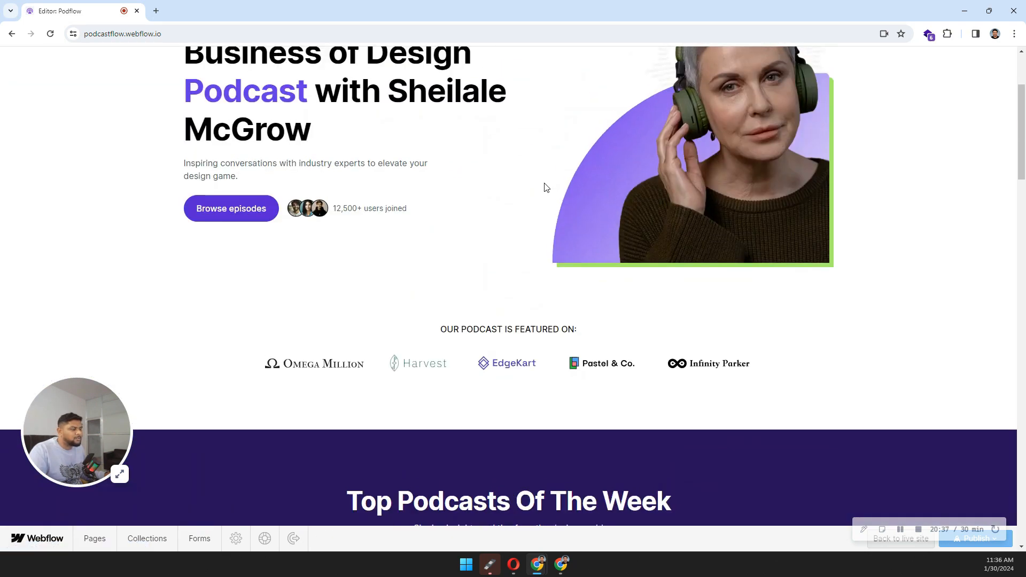